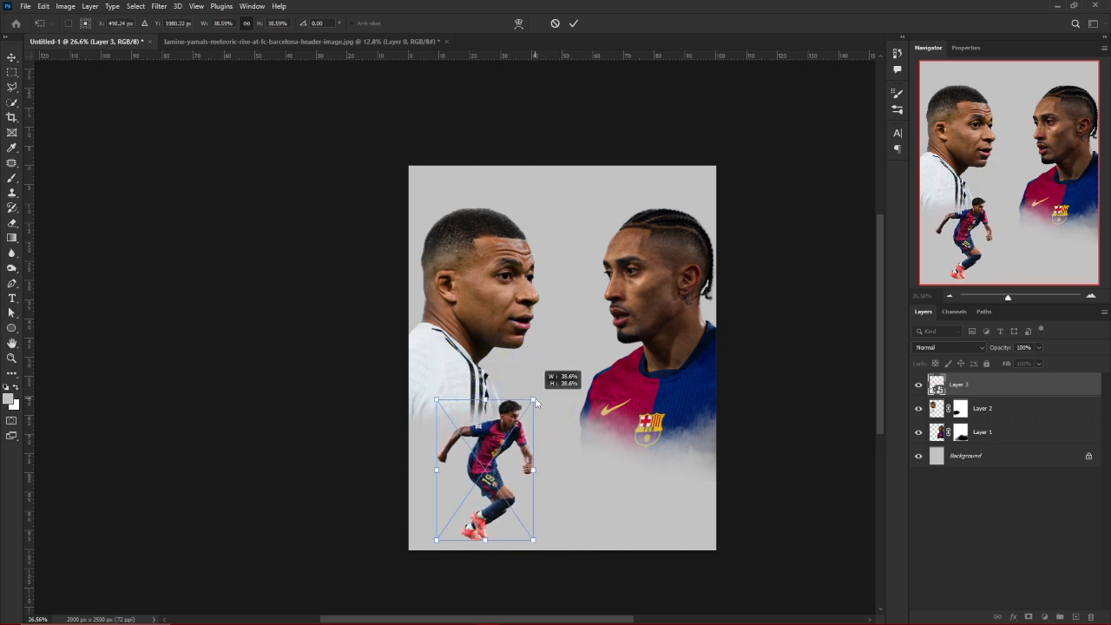
Scale down the Barcelona full-body player on Layer 3 and place it beneath the portrait in the white shirt
{"action": "left_click_drag", "start_coordinate": [518, 442], "coordinate": [537, 431]}
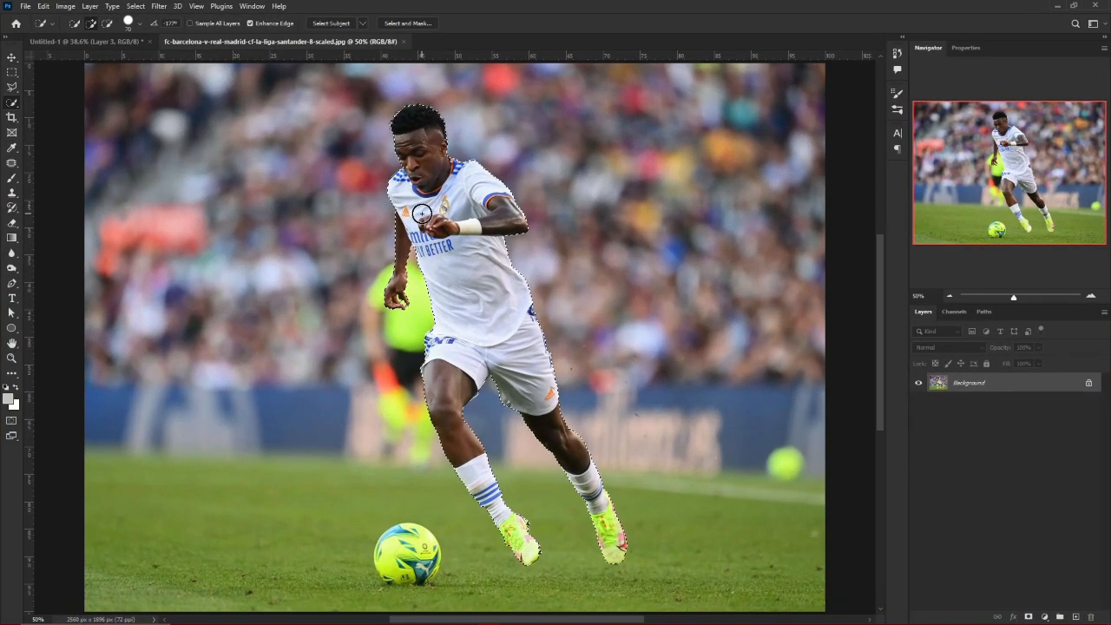
Add the missing studs, sole and toe edges of the front boot to the player's selection with the Polygonal Lasso
{"action": "scroll", "coordinate": [421, 213], "scroll_direction": "up", "scroll_amount": 5}
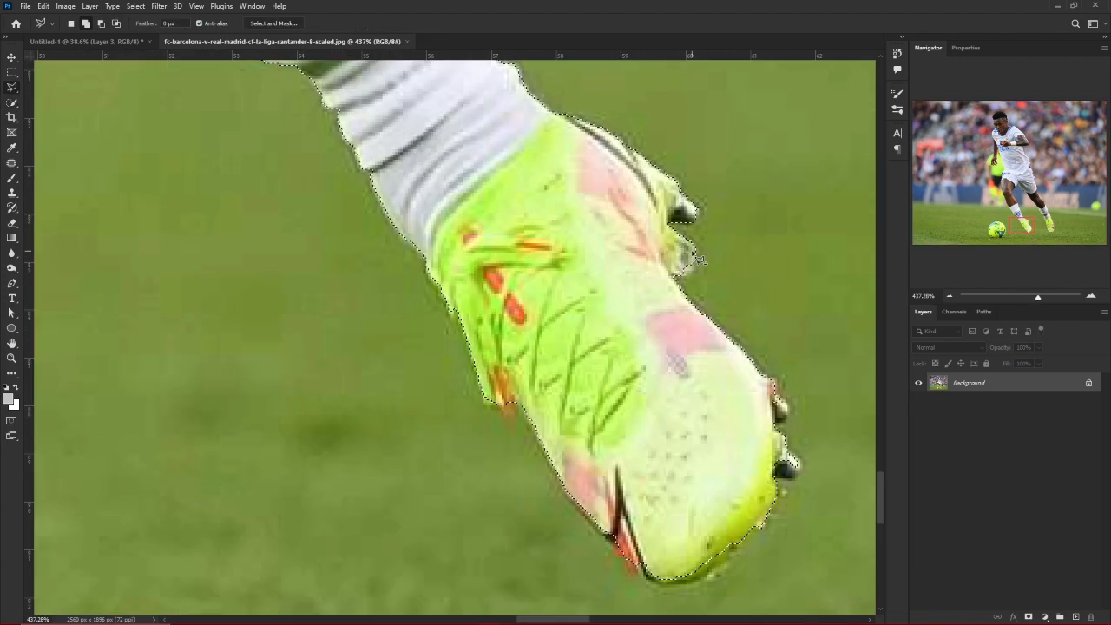
{"action": "left_click", "coordinate": [695, 253]}
{"action": "left_click", "coordinate": [693, 275]}
{"action": "left_click", "coordinate": [675, 274]}
{"action": "left_click", "coordinate": [714, 332]}
{"action": "left_click", "coordinate": [772, 386]}
{"action": "left_click", "coordinate": [787, 408]}
{"action": "left_click", "coordinate": [775, 423]}
{"action": "left_click", "coordinate": [788, 449]}
{"action": "left_click", "coordinate": [801, 463]}
{"action": "left_click", "coordinate": [798, 477]}
{"action": "left_click", "coordinate": [777, 480]}
{"action": "left_click", "coordinate": [773, 505]}
{"action": "left_click", "coordinate": [740, 561]}
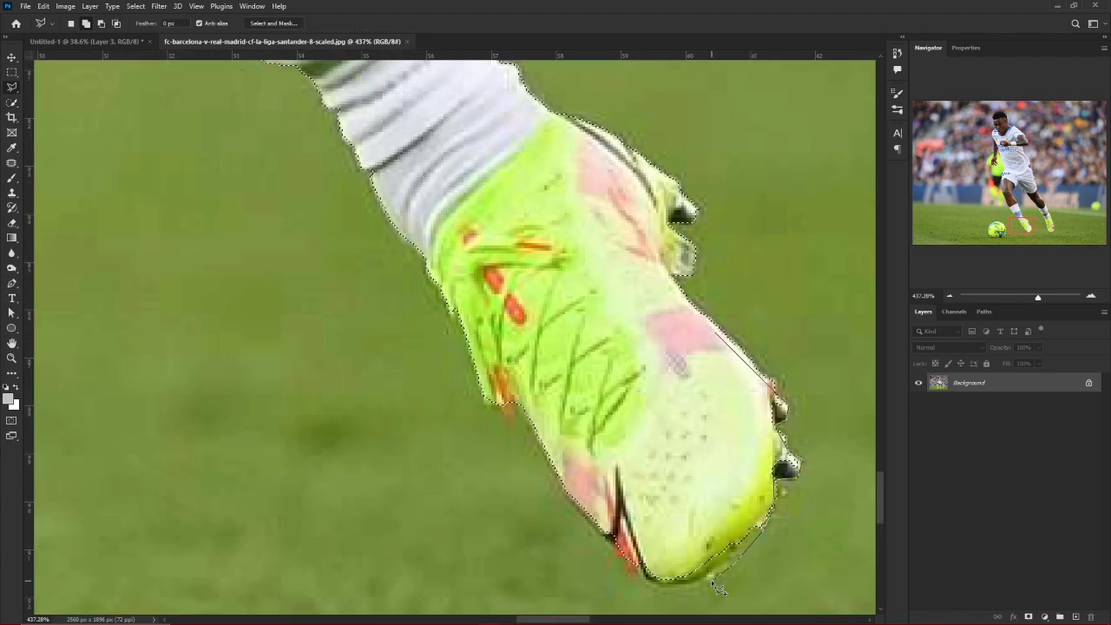
{"action": "left_click", "coordinate": [709, 581]}
{"action": "left_click", "coordinate": [664, 592]}
{"action": "left_click", "coordinate": [645, 584]}
{"action": "left_click", "coordinate": [608, 537]}
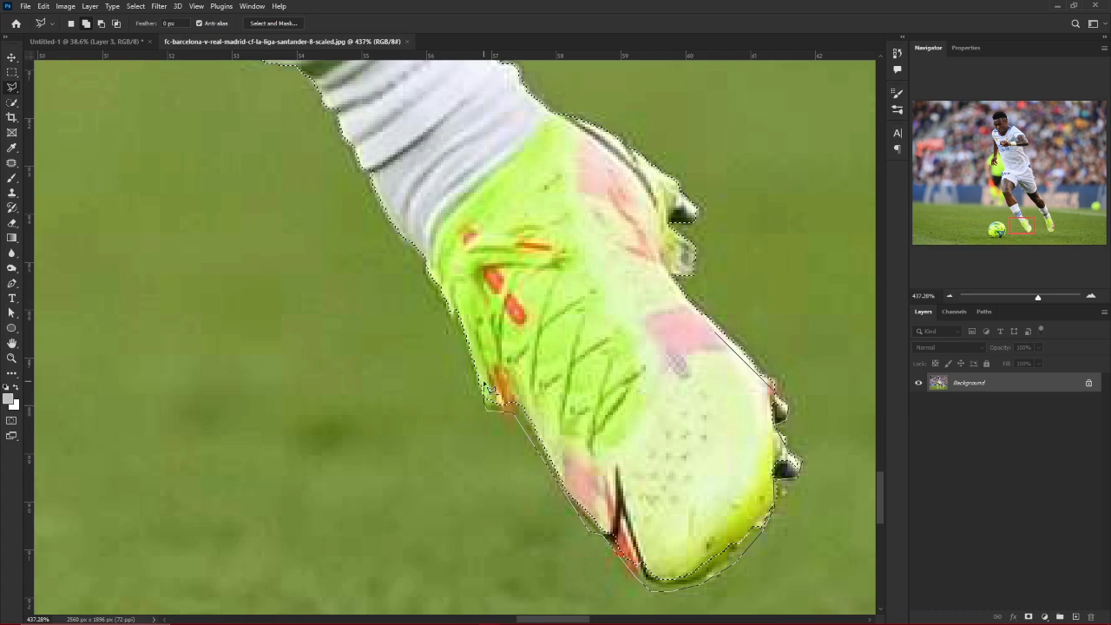
{"action": "left_click", "coordinate": [484, 382]}
{"action": "left_click", "coordinate": [714, 331]}
Refine the player's selection along the outer edge of the rear leg, from the thigh past the knee to the calf
{"action": "scroll", "coordinate": [579, 375], "scroll_direction": "down", "scroll_amount": 10}
{"action": "scroll", "coordinate": [579, 375], "scroll_direction": "up", "scroll_amount": 10}
{"action": "left_click", "coordinate": [472, 65]}
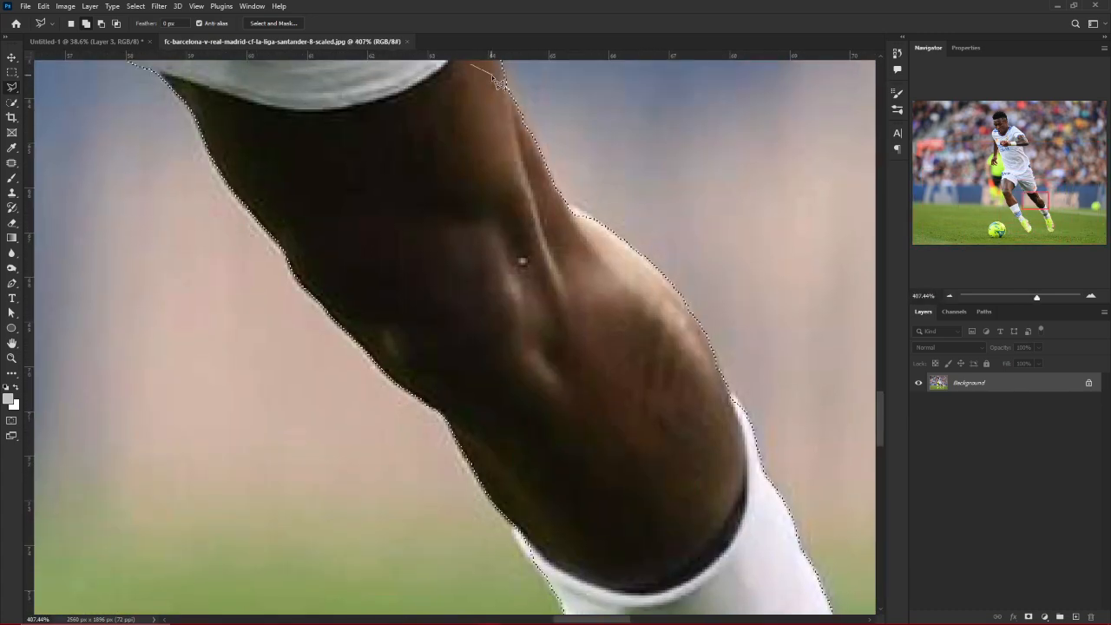
{"action": "left_click", "coordinate": [502, 84]}
{"action": "left_click", "coordinate": [529, 130]}
{"action": "left_click", "coordinate": [568, 207]}
{"action": "left_click", "coordinate": [610, 229]}
{"action": "double_click", "coordinate": [668, 277]}
{"action": "left_click", "coordinate": [651, 278]}
{"action": "left_click", "coordinate": [691, 308]}
{"action": "left_click", "coordinate": [712, 349]}
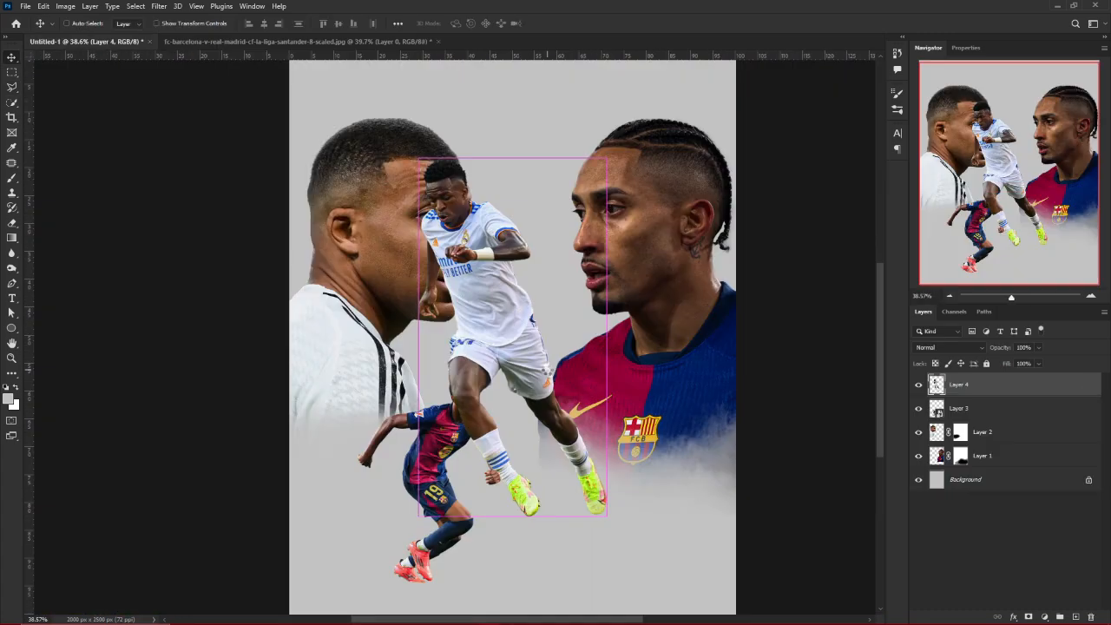
Scale down the white-kit player on Layer 4 and place it beside the Barcelona player, facing him
{"action": "key", "text": "ctrl+t"}
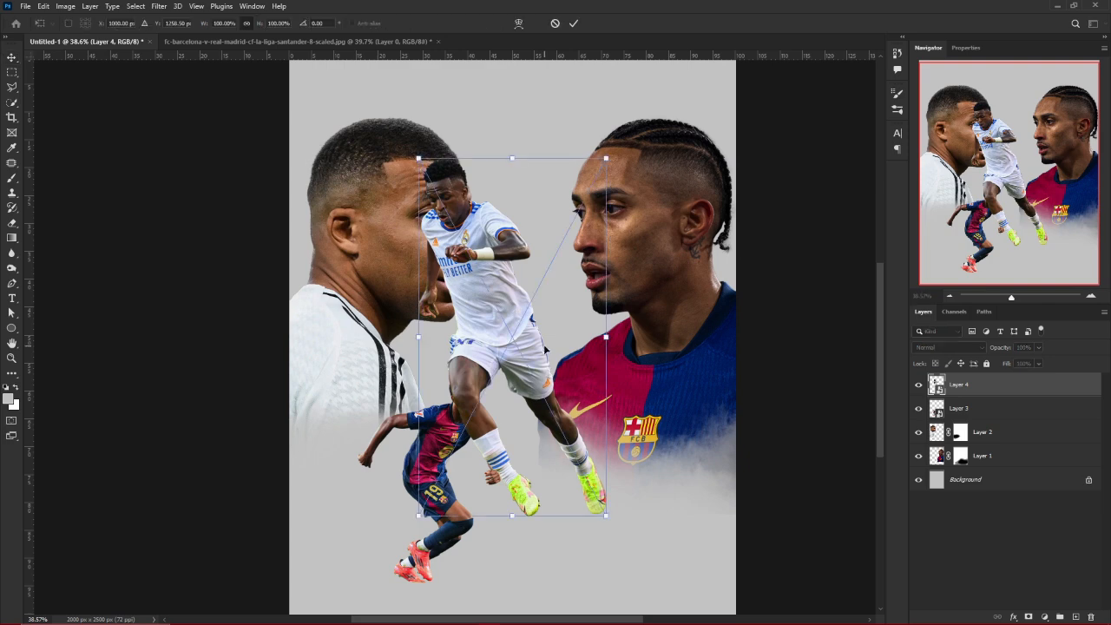
{"action": "left_click_drag", "start_coordinate": [518, 158], "coordinate": [521, 226]}
{"action": "left_click_drag", "start_coordinate": [528, 292], "coordinate": [592, 368]}
{"action": "left_click_drag", "start_coordinate": [577, 301], "coordinate": [577, 380]}
{"action": "left_click_drag", "start_coordinate": [577, 441], "coordinate": [588, 444]}
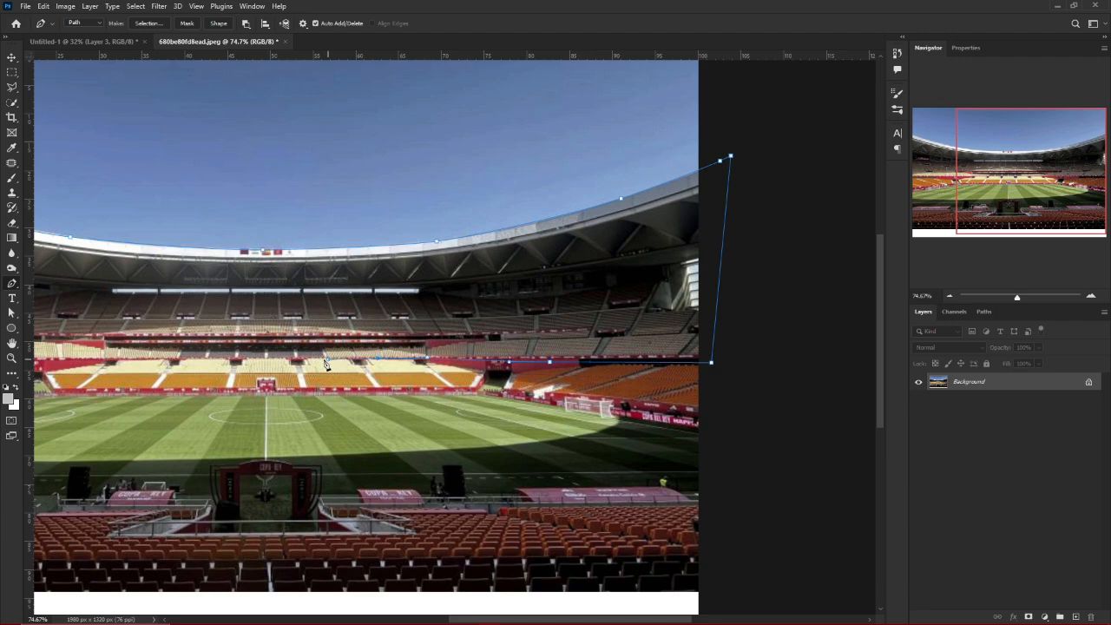
Complete the Pen tool path around the stadium's roof and upper stands
{"action": "scroll", "coordinate": [104, 361], "scroll_direction": "left", "scroll_amount": 4}
{"action": "left_click_drag", "start_coordinate": [242, 362], "coordinate": [220, 362]}
{"action": "scroll", "coordinate": [220, 362], "scroll_direction": "left", "scroll_amount": 1}
{"action": "left_click", "coordinate": [353, 175]}
Load the stadium path as a selection and turn it into a layer mask that isolates the upper stands
{"action": "left_click", "coordinate": [983, 312]}
{"action": "left_click", "coordinate": [926, 336], "text": "ctrl"}
{"action": "left_click", "coordinate": [924, 312]}
{"action": "scroll", "coordinate": [790, 427], "scroll_direction": "down", "scroll_amount": 5}
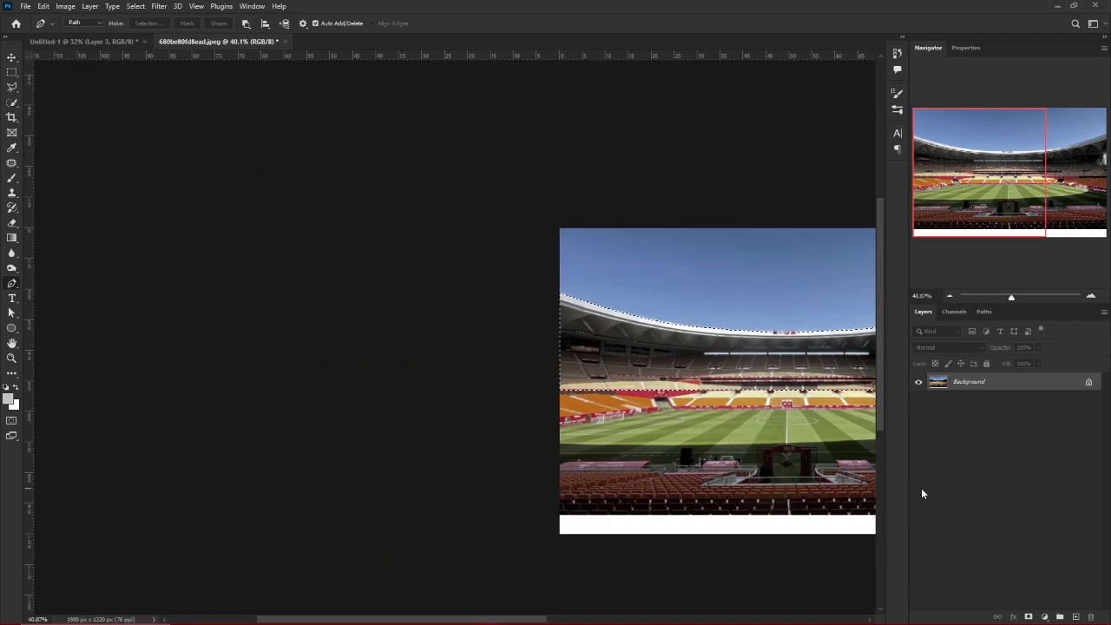
{"action": "left_click", "coordinate": [1029, 617]}
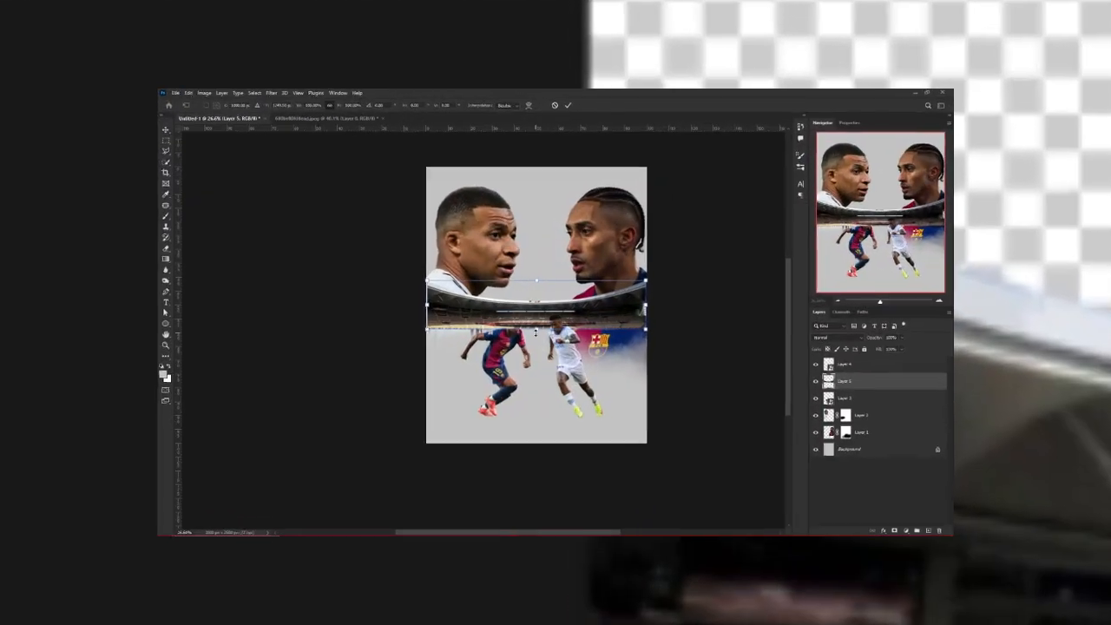
Stretch the stadium strip on Layer 5 downwards and send it behind both full-body players
{"action": "left_click_drag", "start_coordinate": [535, 331], "coordinate": [534, 366]}
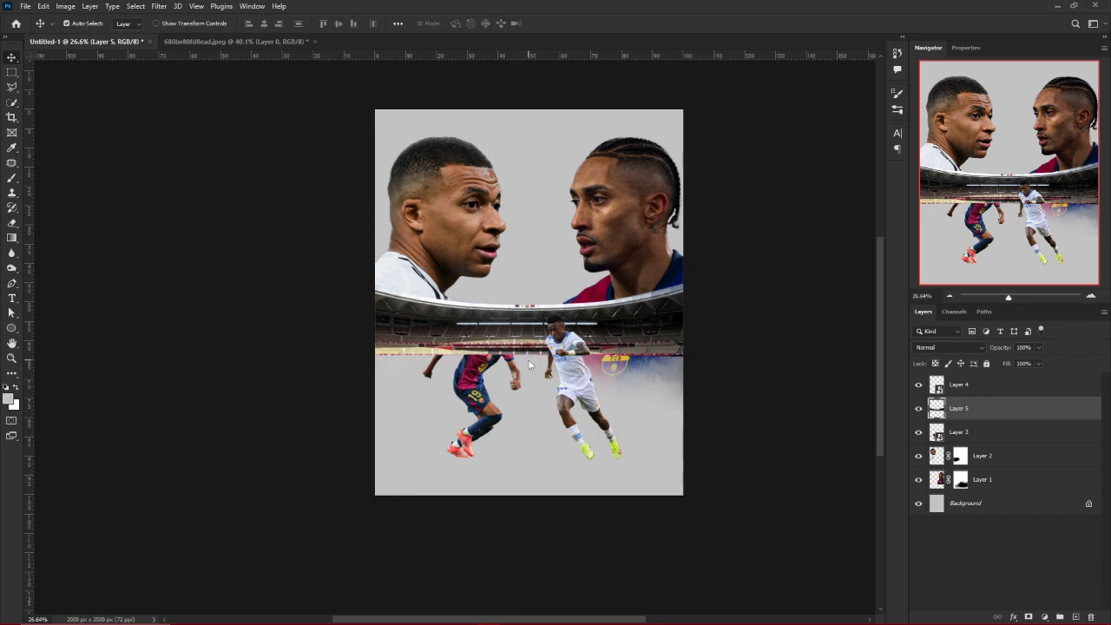
{"action": "key", "text": "Return"}
{"action": "key", "text": "ctrl+bracketleft"}
Nudge the stadium strip down in 10-pixel increments so the roof curves behind the full-body players' heads
{"action": "key", "text": "shift+Down"}
{"action": "key", "text": "shift+Down"}
{"action": "key", "text": "shift+Down"}
{"action": "key", "text": "shift+Down"}
{"action": "key", "text": "shift+Down"}
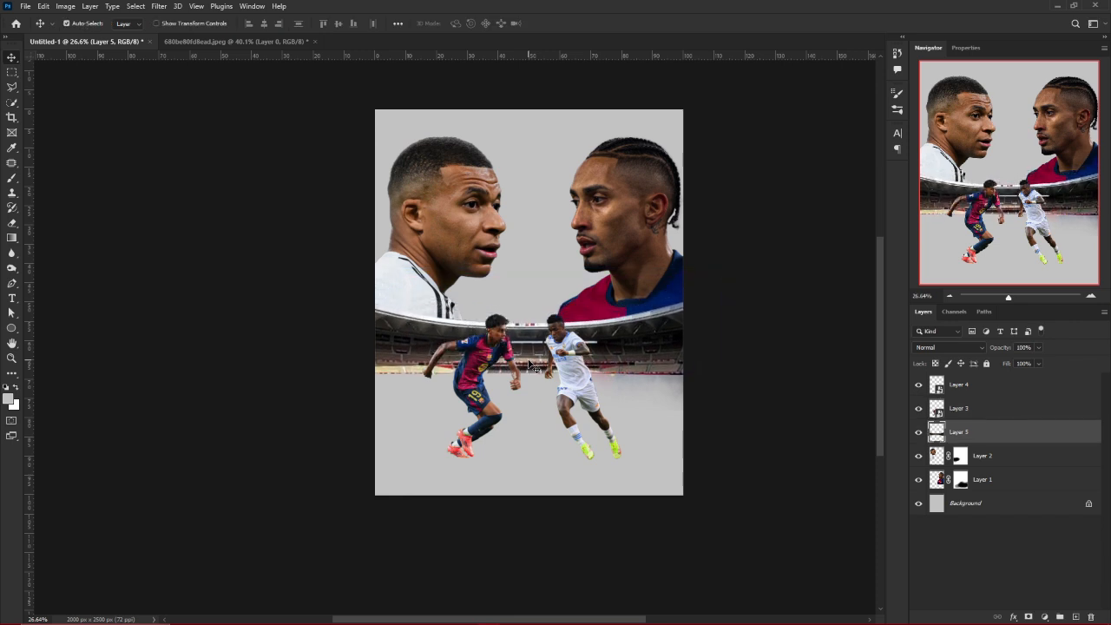
{"action": "key", "text": "shift+Down"}
{"action": "key", "text": "shift+Down"}
{"action": "key", "text": "shift+Down"}
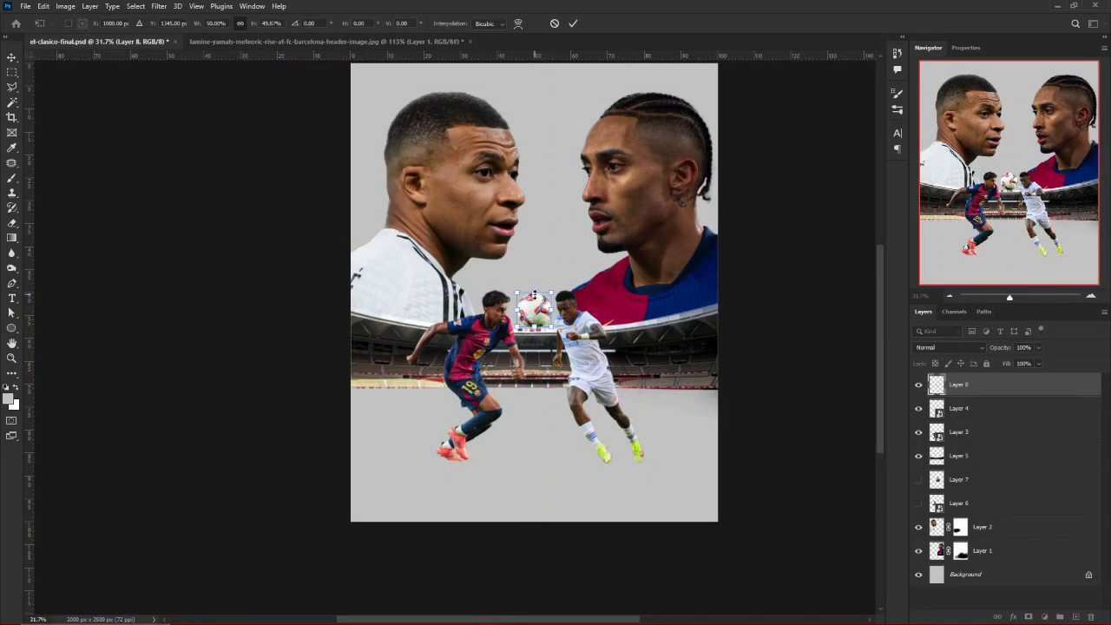
Scale the football to about 37% and place it between the two players' feet
{"action": "left_click_drag", "start_coordinate": [535, 296], "coordinate": [533, 442]}
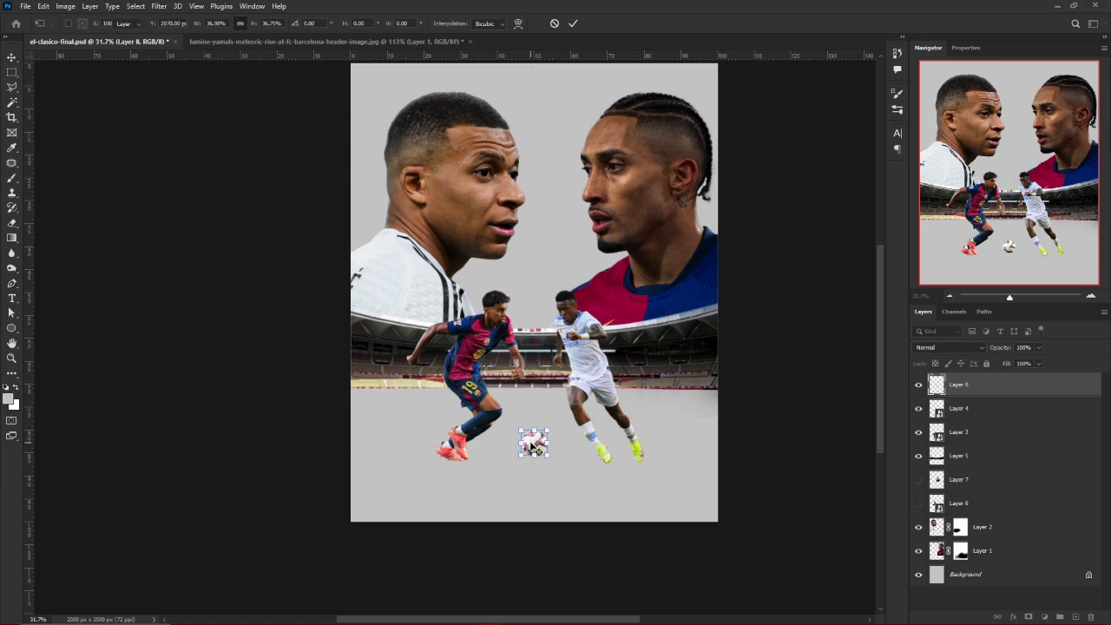
{"action": "key", "text": "Return"}
Draw a black angular polygon with the Pen tool behind the Barcelona player, extending across the lower edge of the canvas
{"action": "scroll", "coordinate": [532, 446], "scroll_direction": "up", "scroll_amount": 2}
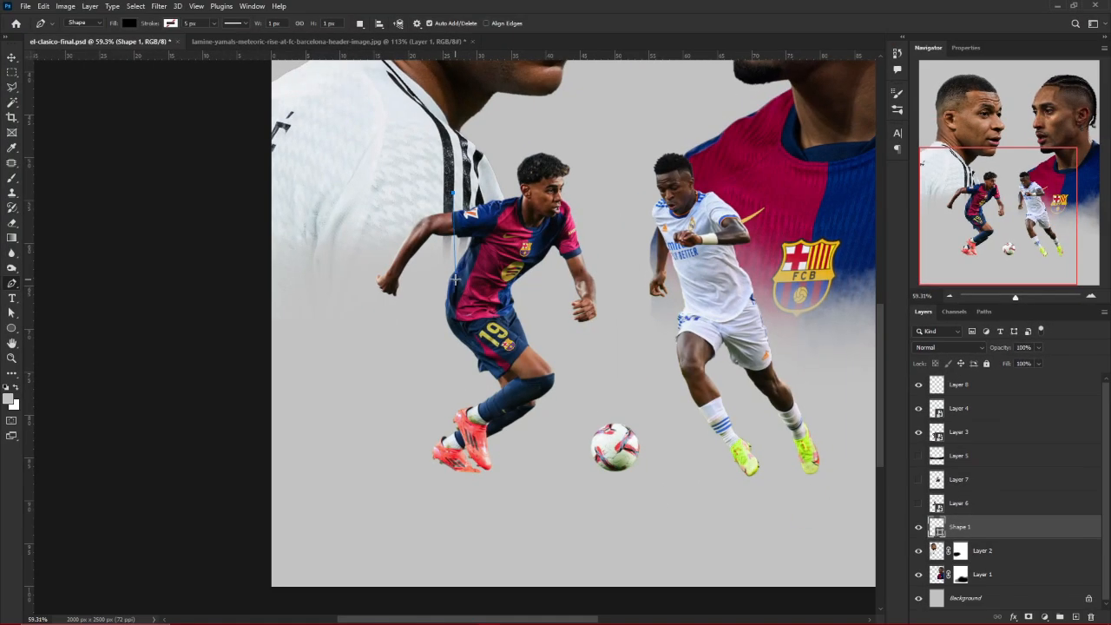
{"action": "left_click", "coordinate": [562, 418]}
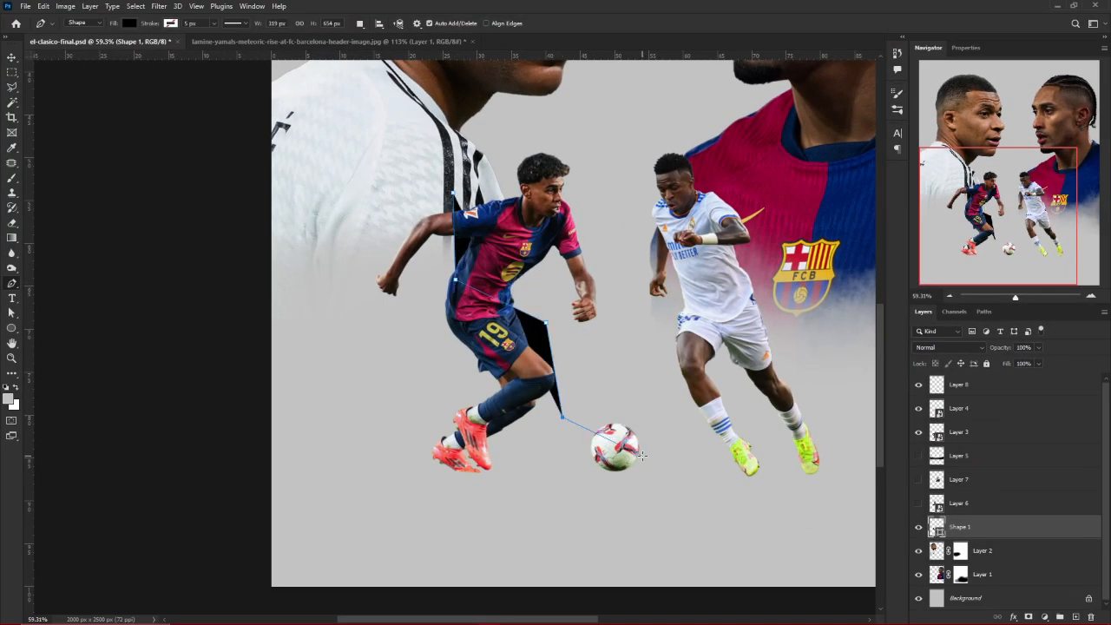
{"action": "key", "text": "ctrl+z"}
{"action": "left_click", "coordinate": [518, 455]}
{"action": "left_click", "coordinate": [788, 589]}
{"action": "left_click", "coordinate": [350, 597]}
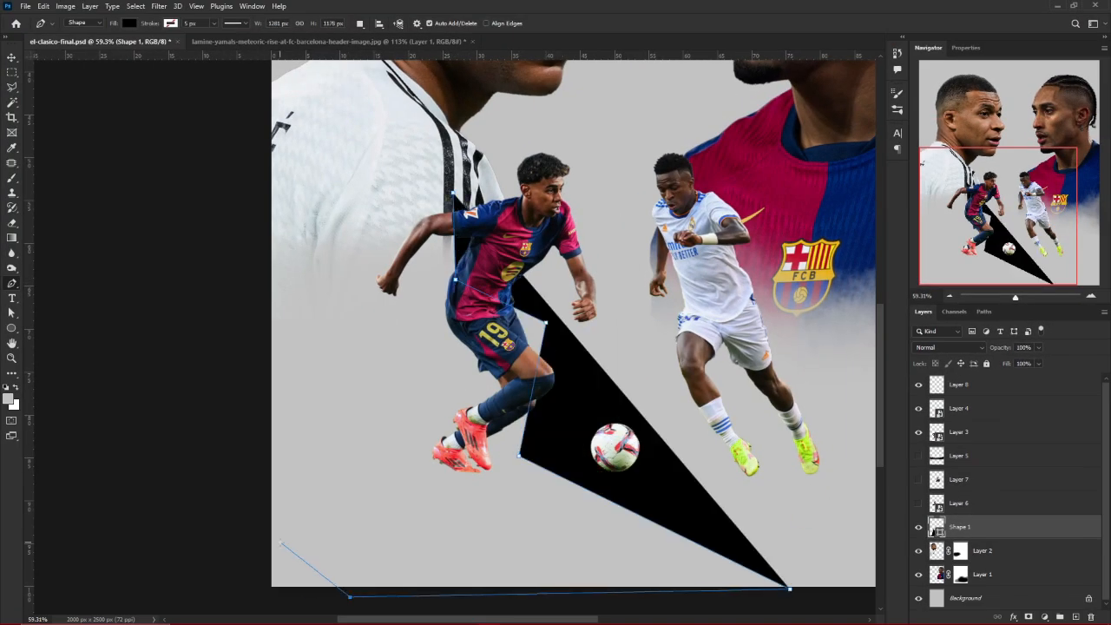
{"action": "left_click", "coordinate": [267, 501]}
{"action": "left_click", "coordinate": [391, 349]}
{"action": "left_click", "coordinate": [342, 320]}
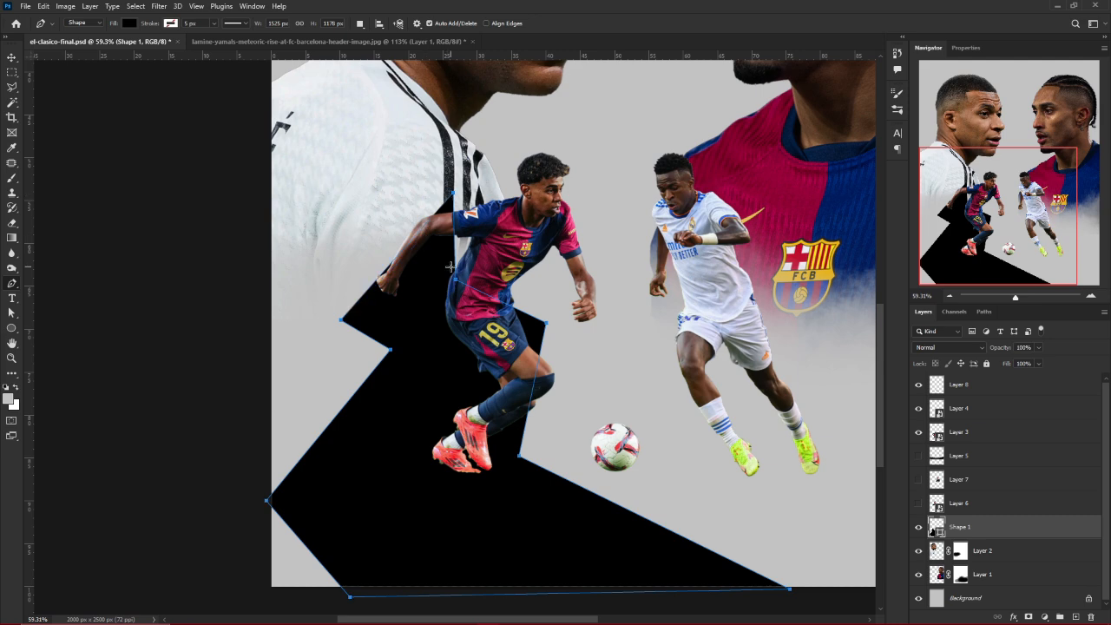
Sample the crimson from the large Barcelona jersey and fill the angular shape with it
{"action": "key", "text": "v"}
{"action": "scroll", "coordinate": [489, 334], "scroll_direction": "down", "scroll_amount": 3}
{"action": "key", "text": "i"}
{"action": "scroll", "coordinate": [726, 311], "scroll_direction": "up", "scroll_amount": 4}
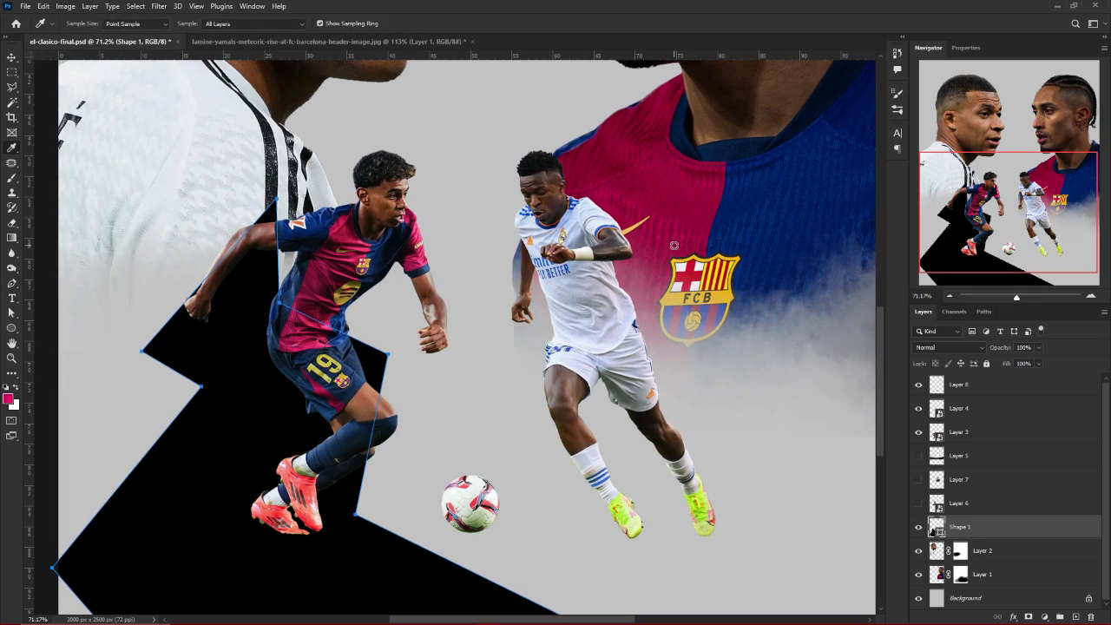
{"action": "left_click", "coordinate": [680, 230]}
{"action": "key", "text": "v"}
{"action": "key", "text": "alt+BackSpace"}
Duplicate the crimson shape, flip the copy horizontally and move it across to sit behind the white-kit player
{"action": "scroll", "coordinate": [372, 335], "scroll_direction": "down", "scroll_amount": 4}
{"action": "key", "text": "ctrl+j"}
{"action": "key", "text": "ctrl+t"}
{"action": "right_click", "coordinate": [372, 335]}
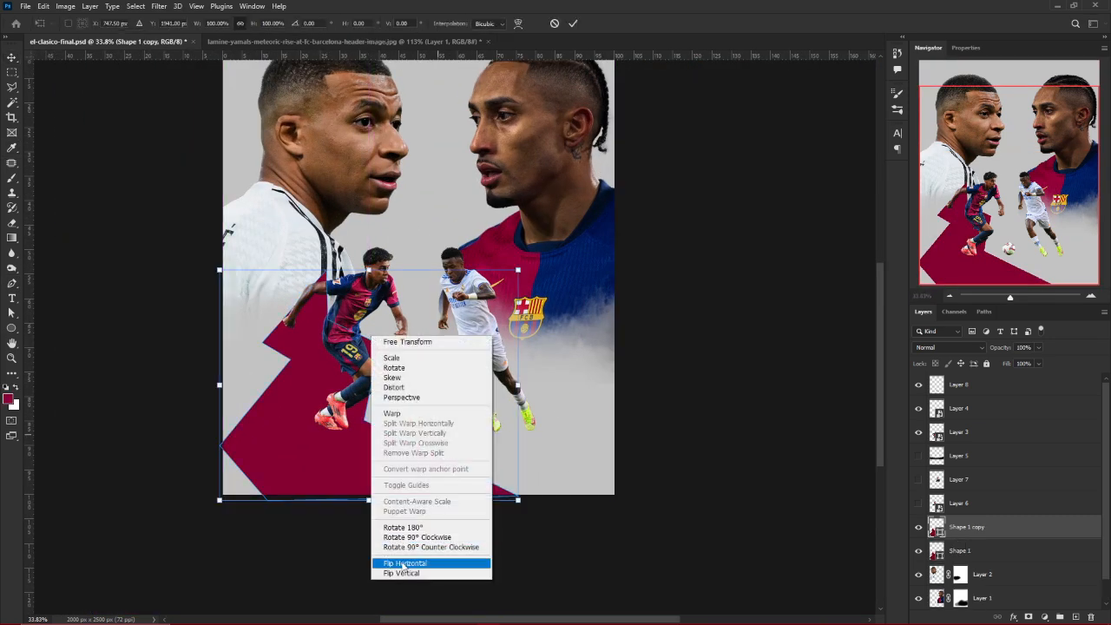
{"action": "left_click", "coordinate": [402, 564]}
{"action": "left_click_drag", "start_coordinate": [428, 416], "coordinate": [545, 416]}
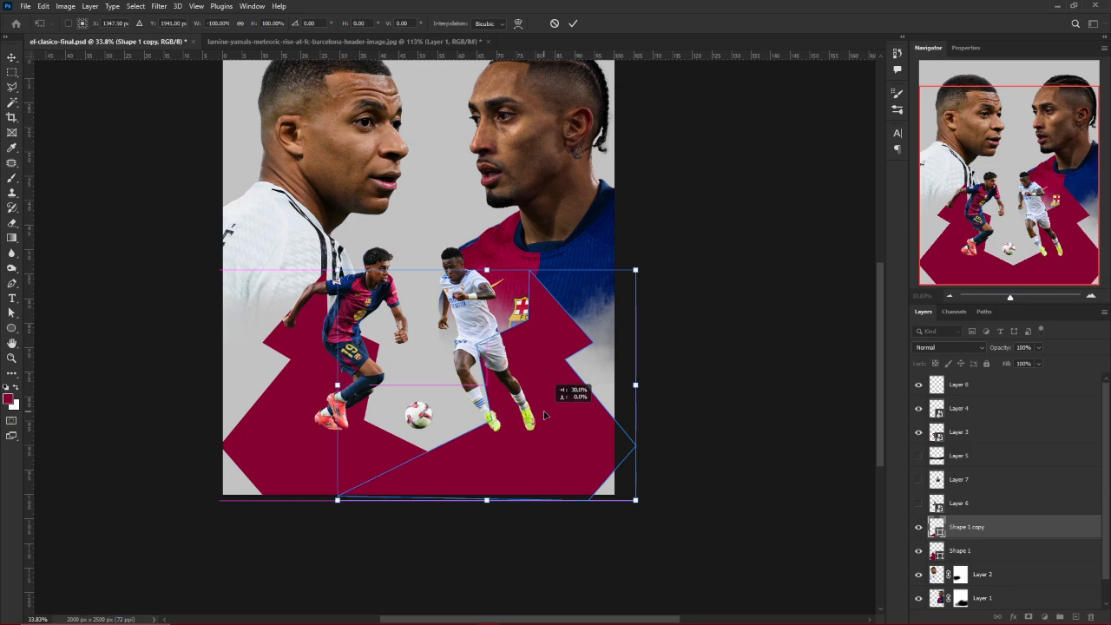
{"action": "key", "text": "Return"}
Sample the blue trim on the white-kit player's shorts and fill the mirrored shape with it
{"action": "scroll", "coordinate": [416, 415], "scroll_direction": "up", "scroll_amount": 5}
{"action": "key", "text": "i"}
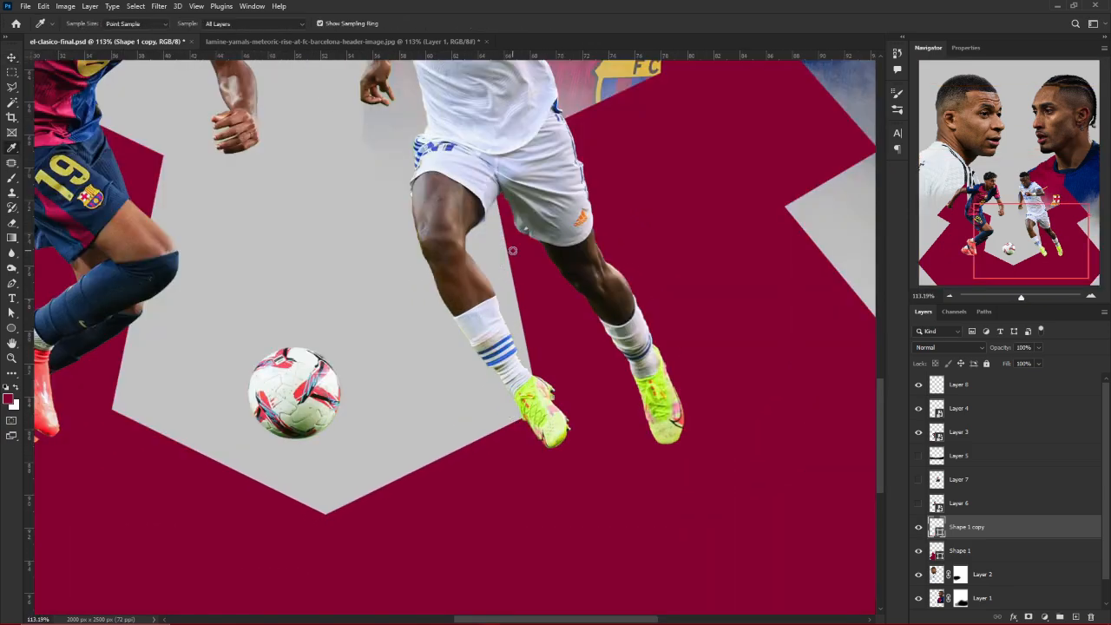
{"action": "left_click", "coordinate": [449, 149]}
{"action": "key", "text": "v"}
{"action": "key", "text": "alt+BackSpace"}
{"action": "scroll", "coordinate": [209, 173], "scroll_direction": "down", "scroll_amount": 5}
{"action": "scroll", "coordinate": [345, 226], "scroll_direction": "up", "scroll_amount": 2}
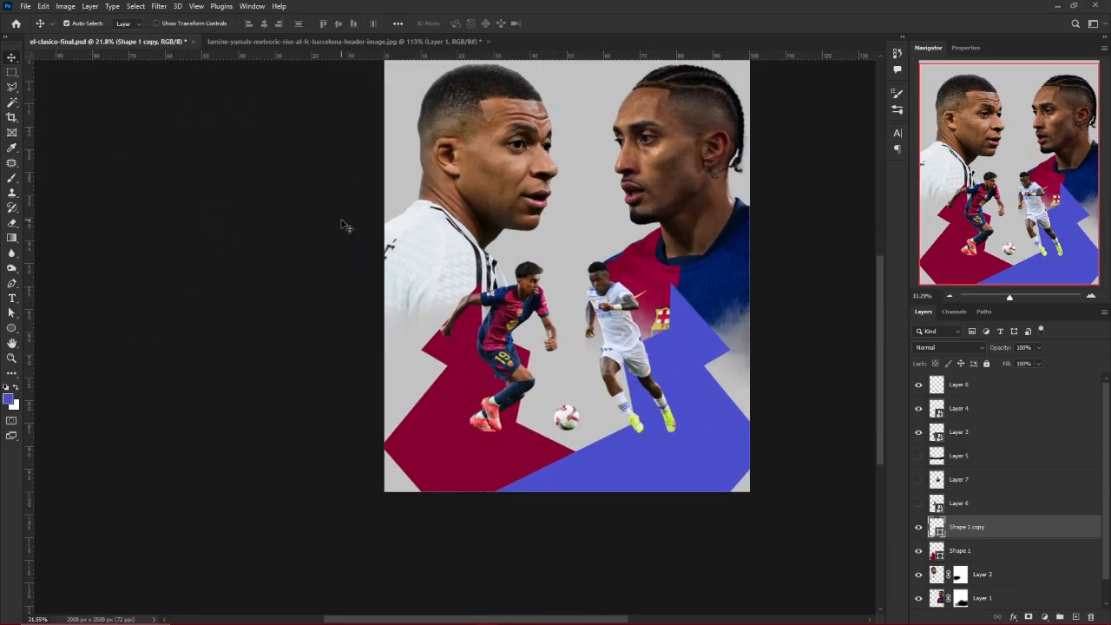
{"action": "scroll", "coordinate": [345, 226], "scroll_direction": "up", "scroll_amount": 2}
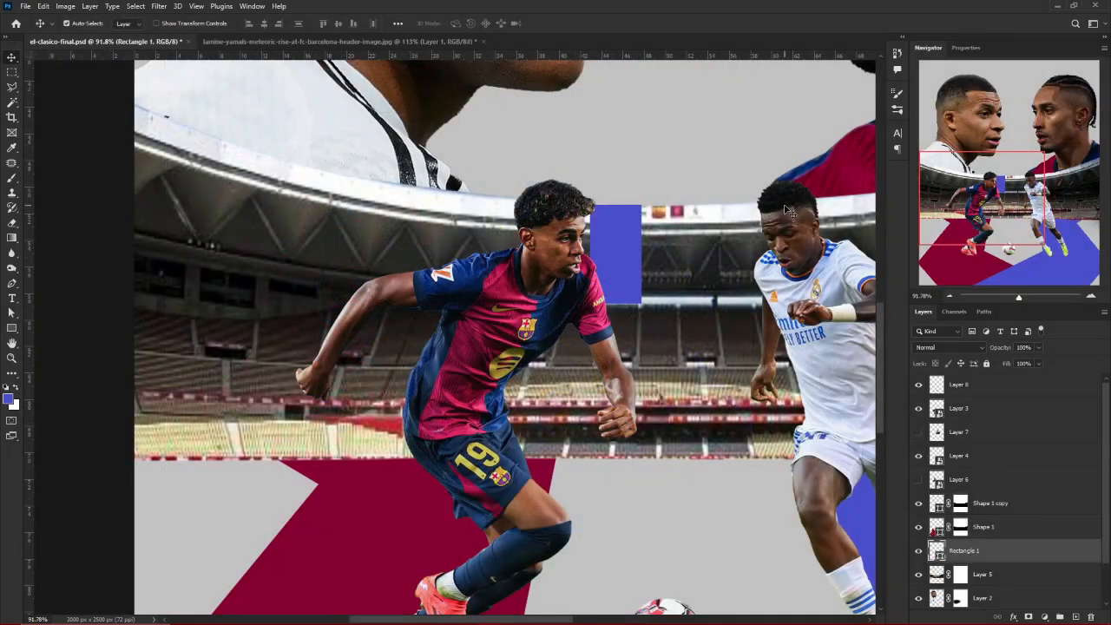
Make the blue banner rectangle between the two players slightly wider and taller
{"action": "key", "text": "ctrl+t"}
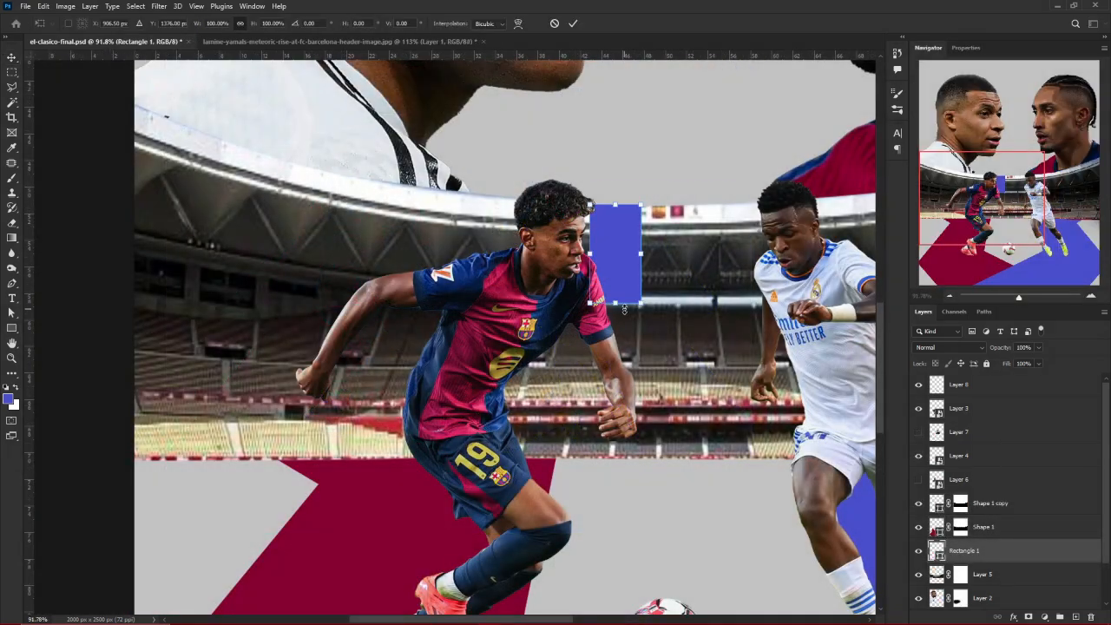
{"action": "left_click_drag", "start_coordinate": [640, 253], "coordinate": [649, 254]}
{"action": "left_click_drag", "start_coordinate": [621, 314], "coordinate": [622, 331]}
{"action": "key", "text": "Return"}
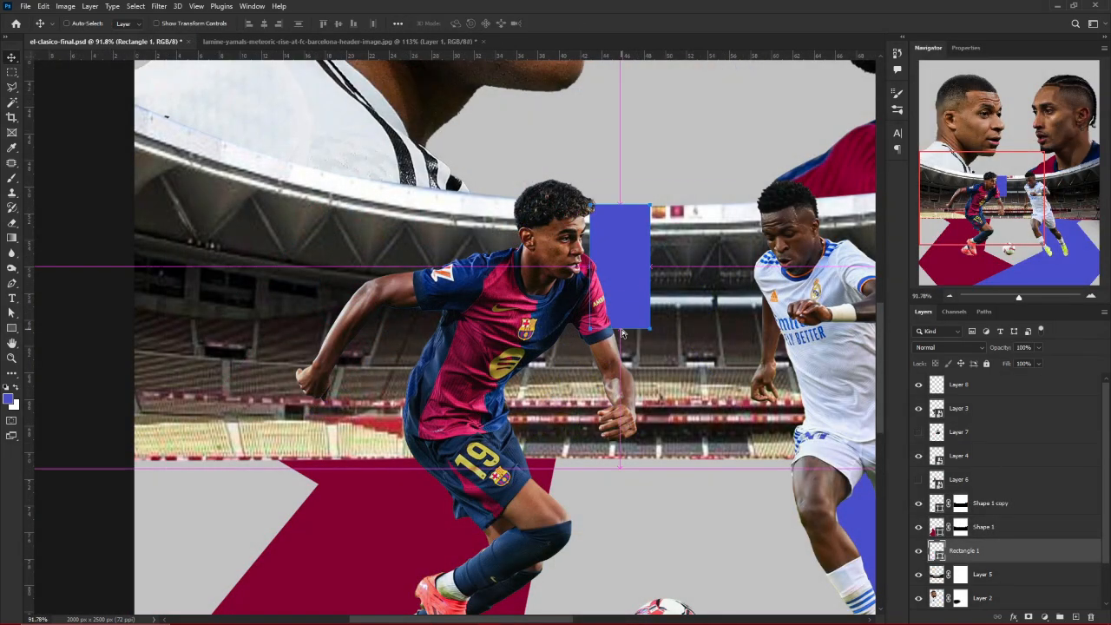
Duplicate the blue banner rectangle and shift the copy sideways towards the white-kit player, leaving a narrow gap
{"action": "key", "text": "ctrl+j"}
{"action": "key", "text": "shift+Right"}
{"action": "key", "text": "shift+Right"}
{"action": "key", "text": "shift+Right"}
{"action": "key", "text": "shift+Right"}
{"action": "key", "text": "shift+Right"}
{"action": "key", "text": "shift+Right"}
{"action": "key", "text": "shift+Right"}
{"action": "key", "text": "shift+Right"}
{"action": "key", "text": "shift+Right"}
{"action": "key", "text": "shift+Right"}
{"action": "key", "text": "shift+Right"}
{"action": "key", "text": "shift+Right"}
{"action": "key", "text": "shift+Right"}
{"action": "key", "text": "shift+Right"}
{"action": "key", "text": "shift+Left"}
{"action": "key", "text": "shift+Right"}
Fill the duplicated banner rectangle with the crimson sampled from the angular floor shape
{"action": "key", "text": "i"}
{"action": "left_click", "coordinate": [372, 509]}
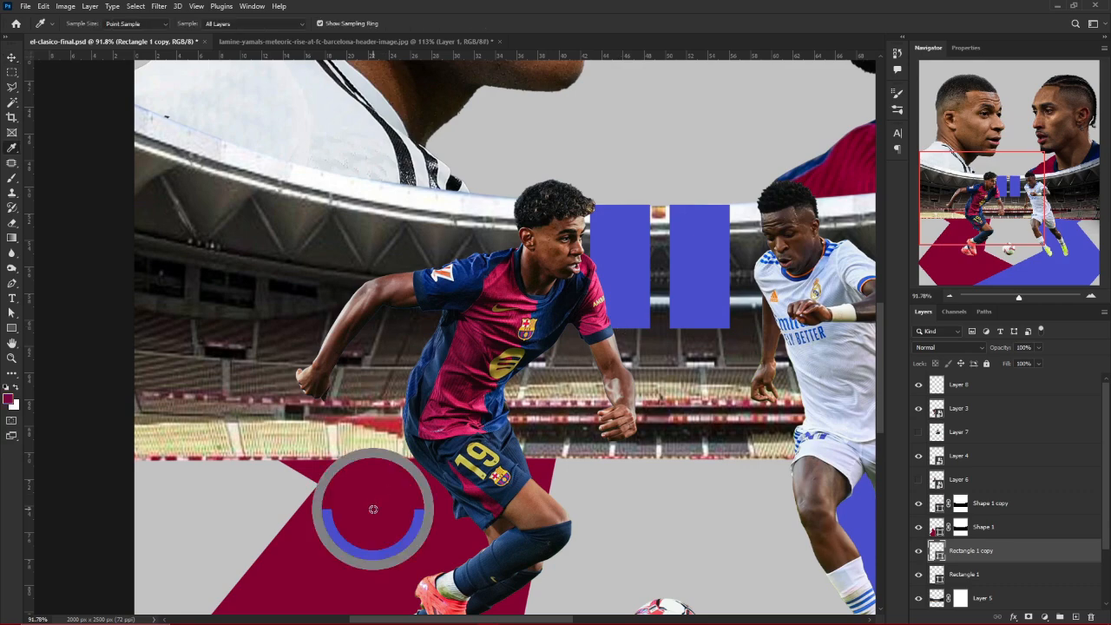
{"action": "key", "text": "alt+BackSpace"}
{"action": "key", "text": "ctrl+0"}
Draw a crimson banner rectangle over the stands near the canvas's left edge and stretch it to about 73 × 199 px
{"action": "scroll", "coordinate": [612, 502], "scroll_direction": "up", "scroll_amount": 3}
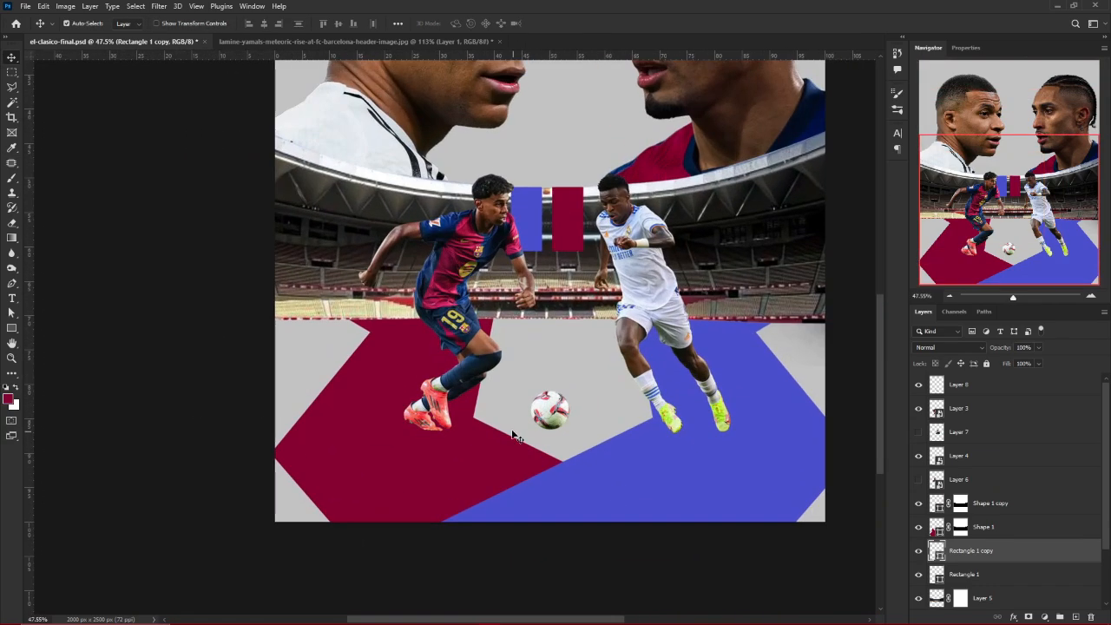
{"action": "scroll", "coordinate": [322, 265], "scroll_direction": "up", "scroll_amount": 3}
{"action": "key", "text": "u"}
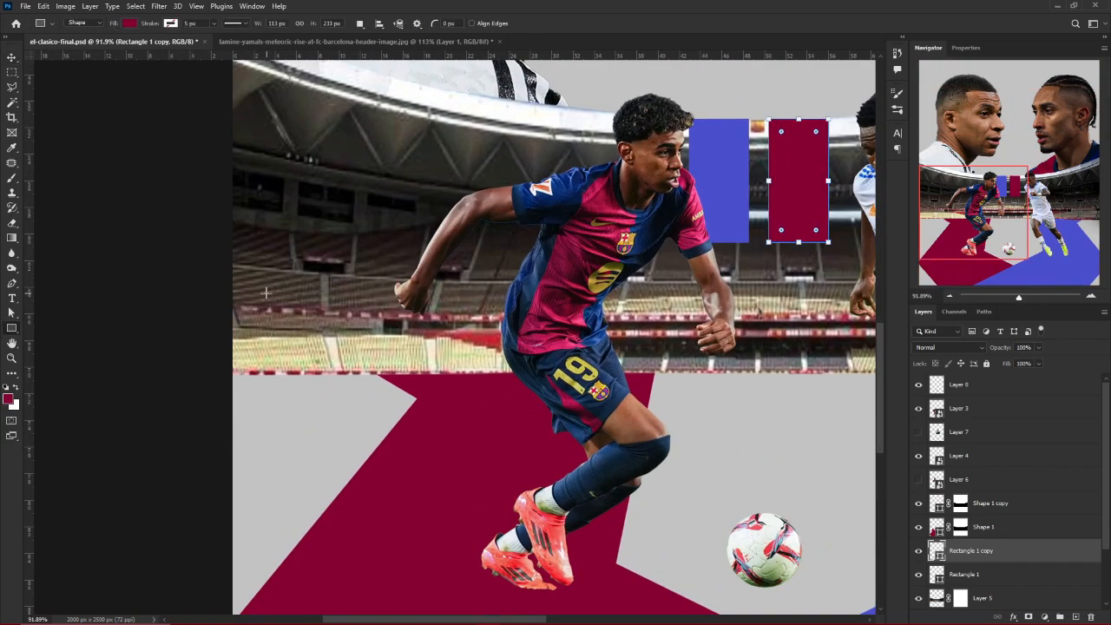
{"action": "mouse_move", "coordinate": [251, 263]}
{"action": "left_mouse_down"}
{"action": "mouse_move", "coordinate": [290, 337]}
{"action": "mouse_move", "coordinate": [279, 378]}
{"action": "left_mouse_up"}
{"action": "scroll", "coordinate": [269, 348], "scroll_direction": "up", "scroll_amount": 2}
{"action": "key", "text": "ctrl+t"}
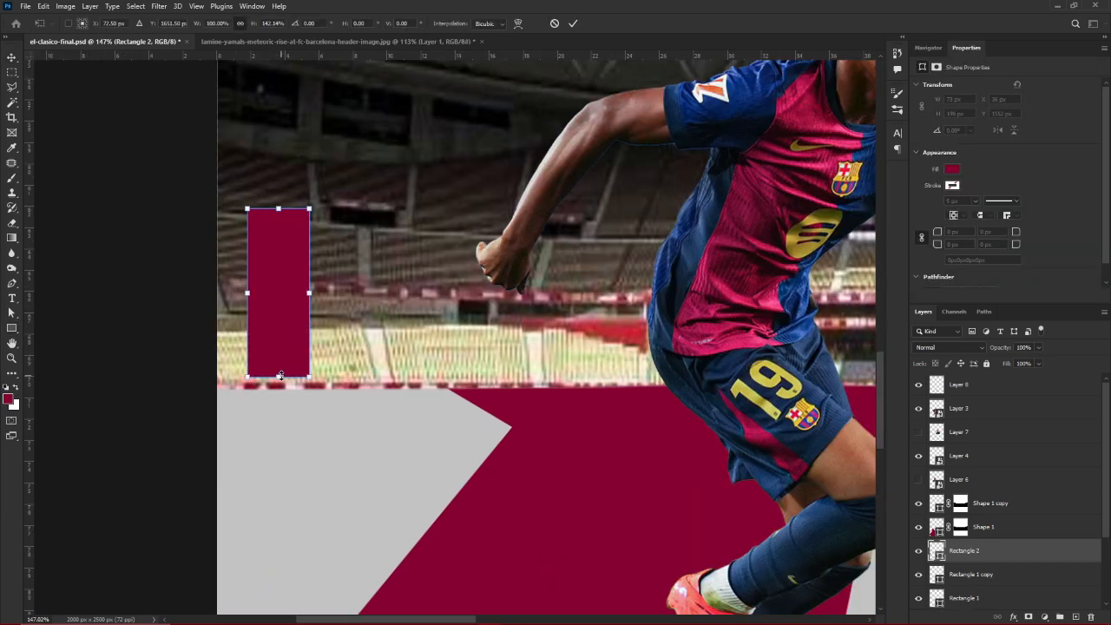
{"action": "scroll", "coordinate": [287, 381], "scroll_direction": "down", "scroll_amount": 4}
Change the foreground colour to orange for the new banner rectangle
{"action": "scroll", "coordinate": [287, 382], "scroll_direction": "down", "scroll_amount": 1}
{"action": "left_click", "coordinate": [8, 400]}
{"action": "left_click_drag", "start_coordinate": [836, 278], "coordinate": [838, 331]}
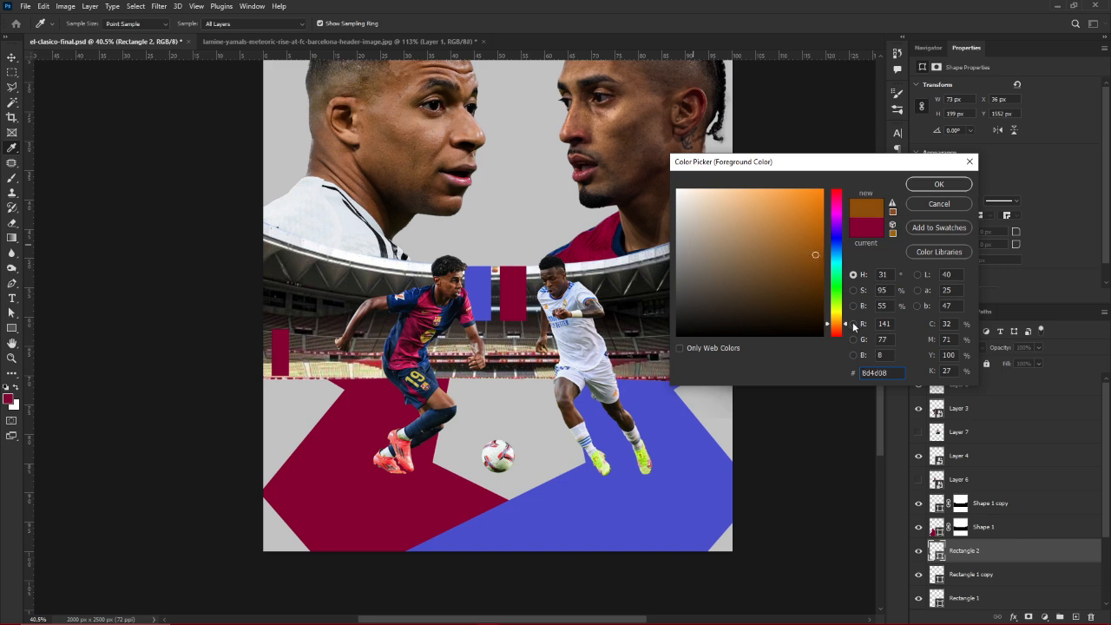
{"action": "key", "text": "Return"}
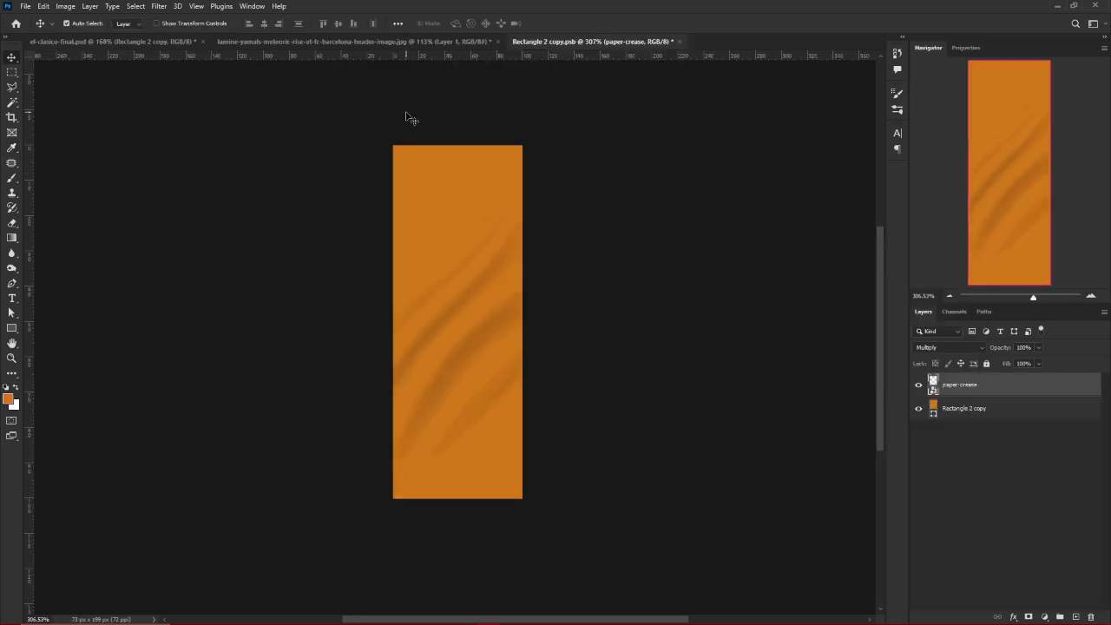
Shift the paper-crease texture on the orange banner 10 pixels to the left
{"action": "key", "text": "shift+Left"}
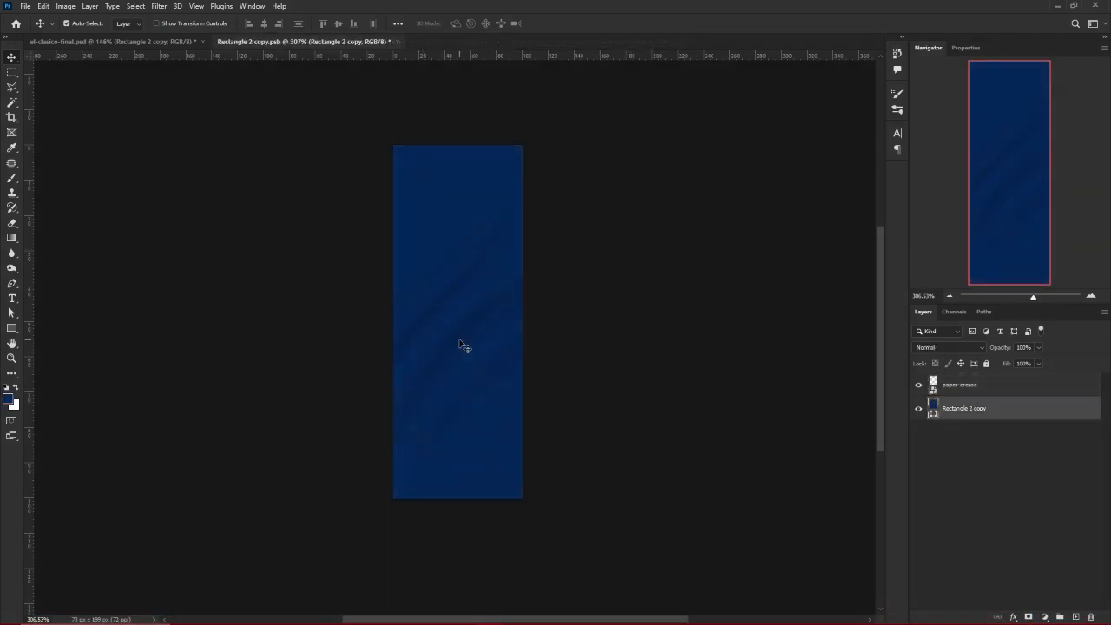
Darken the paper-crease texture on the blue banner with Levels and place the FC Barcelona crest in the banner's centre
{"action": "scroll", "coordinate": [462, 344], "scroll_direction": "up", "scroll_amount": 2}
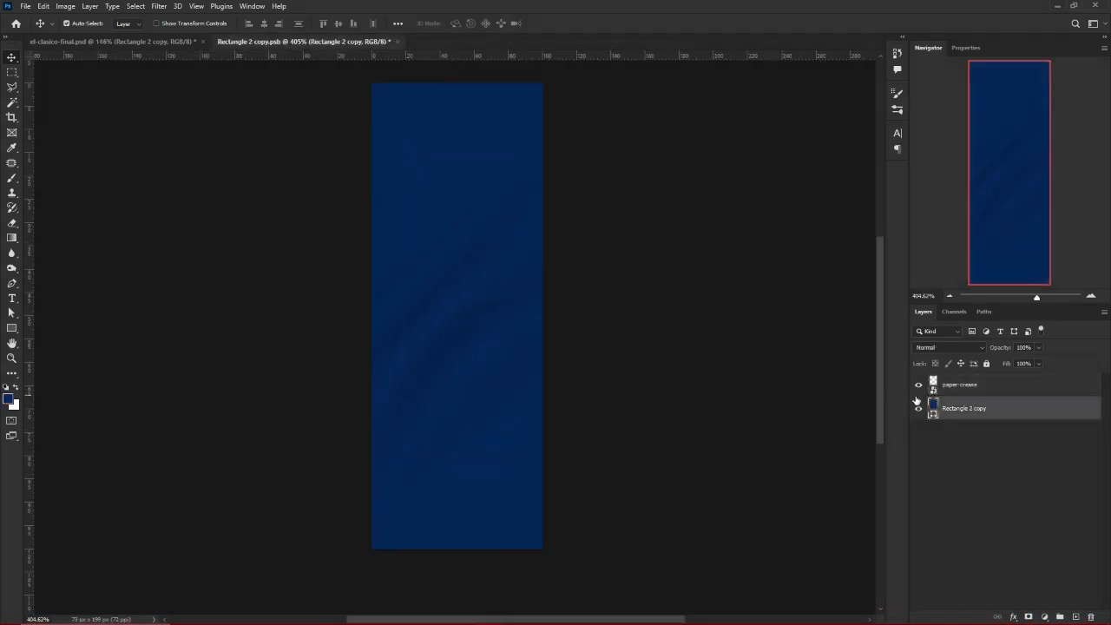
{"action": "left_click", "coordinate": [1058, 389]}
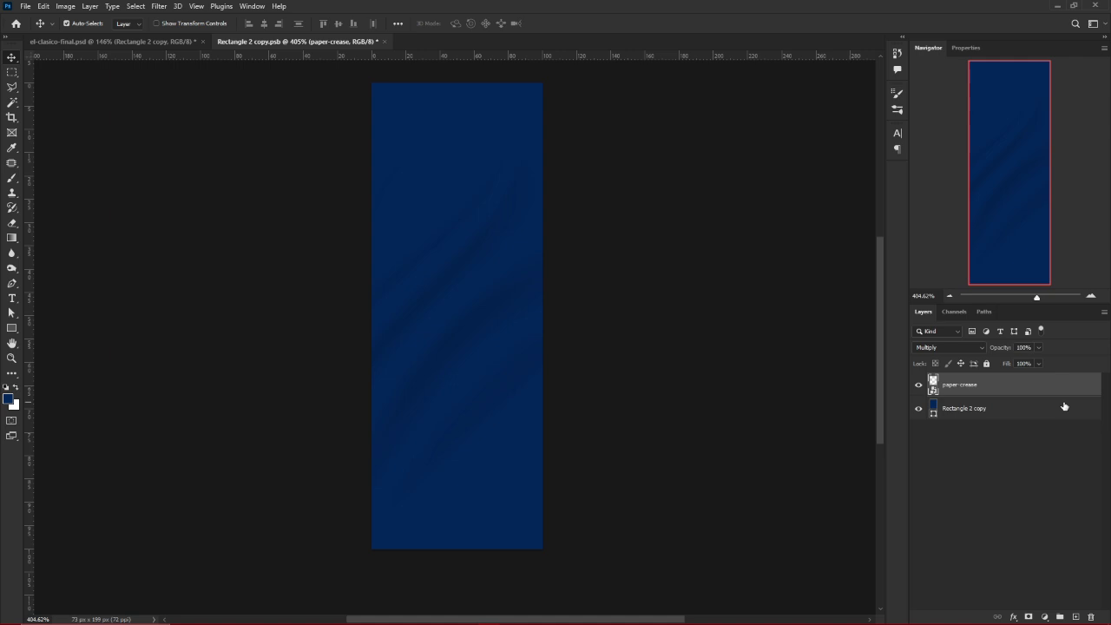
{"action": "key", "text": "ctrl+l"}
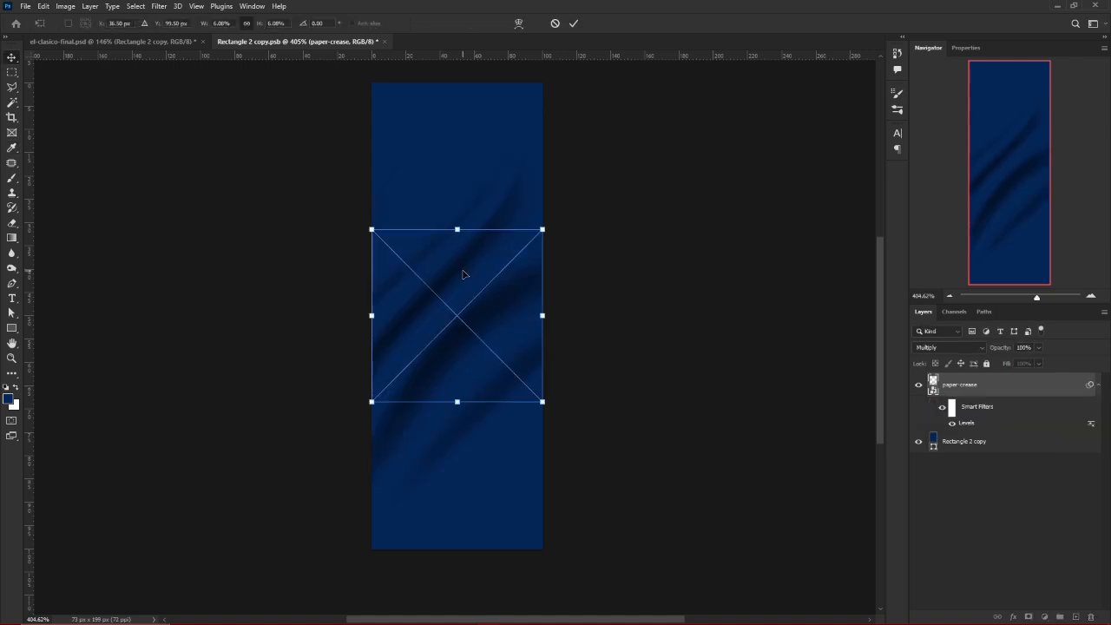
{"action": "key", "text": "Return"}
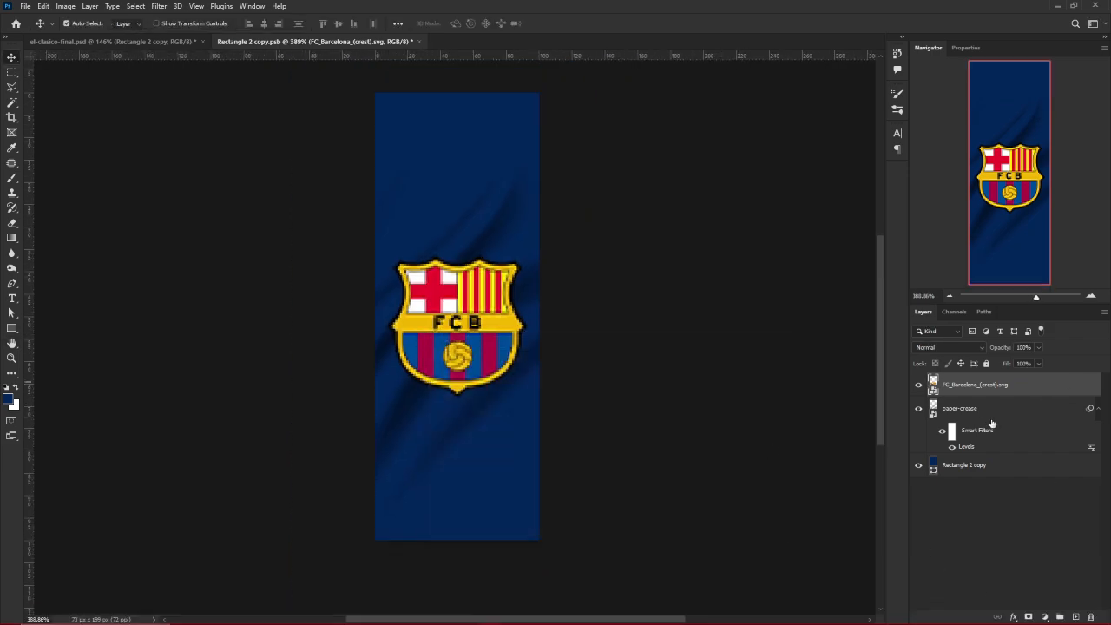
Split the Barcelona crest's underlying-layer Blend If shadows so the creases show through it, and close the saved banner document
{"action": "double_click", "coordinate": [1095, 389]}
{"action": "mouse_move", "coordinate": [747, 446]}
{"action": "left_mouse_down"}
{"action": "mouse_move", "coordinate": [780, 447]}
{"action": "mouse_move", "coordinate": [765, 449]}
{"action": "left_mouse_up"}
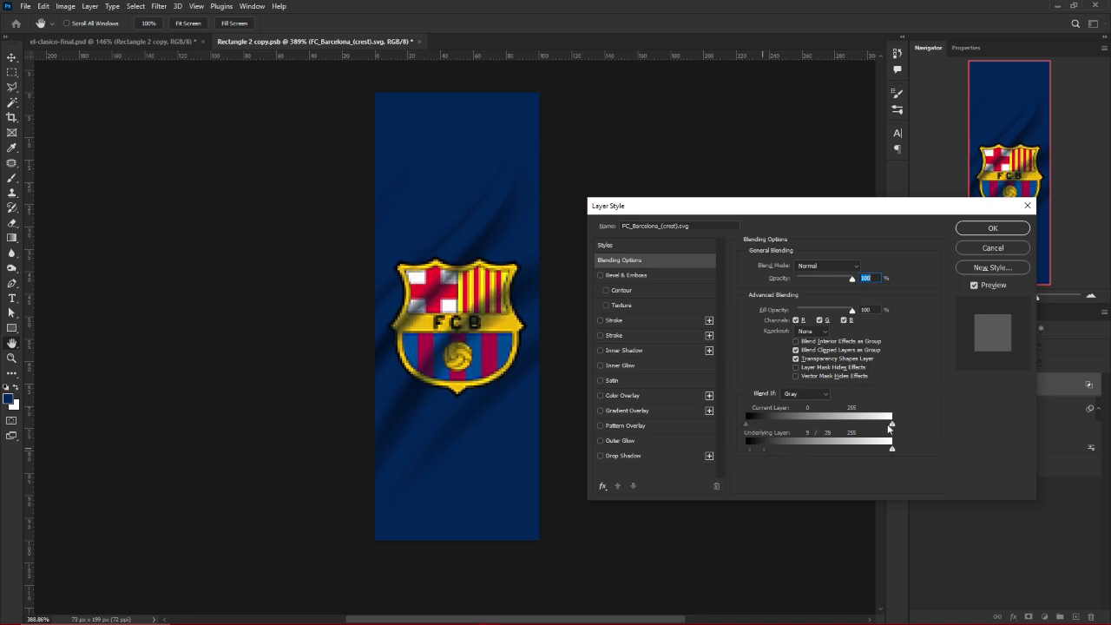
{"action": "mouse_move", "coordinate": [891, 424]}
{"action": "left_mouse_down"}
{"action": "mouse_move", "coordinate": [817, 425]}
{"action": "mouse_move", "coordinate": [903, 423]}
{"action": "left_mouse_up"}
{"action": "left_click", "coordinate": [993, 229]}
{"action": "scroll", "coordinate": [591, 395], "scroll_direction": "down", "scroll_amount": 4}
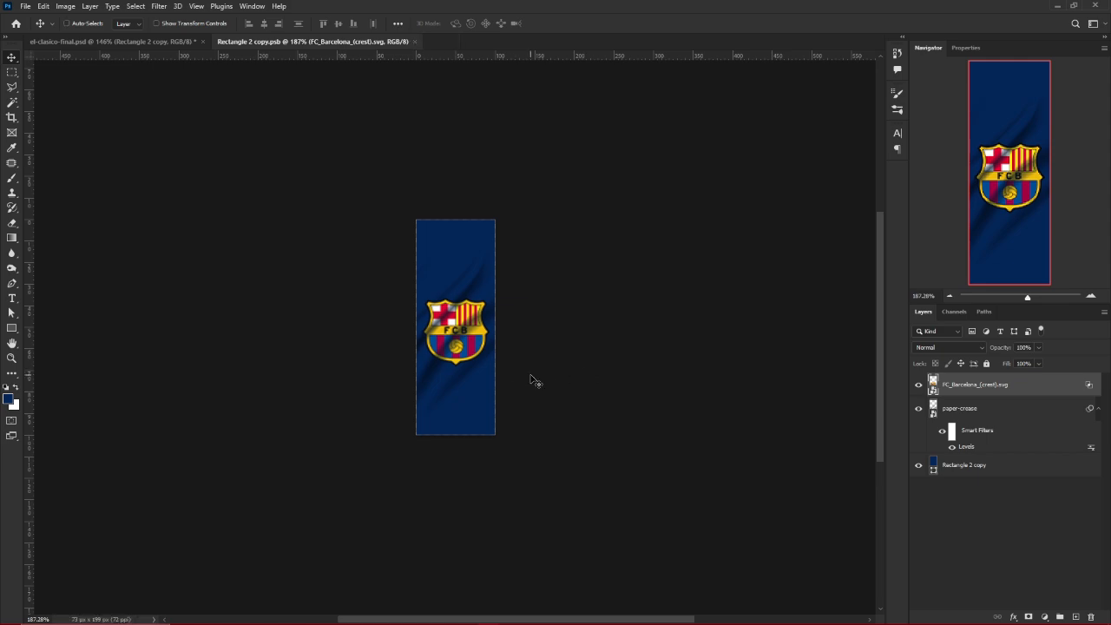
{"action": "key", "text": "ctrl+w"}
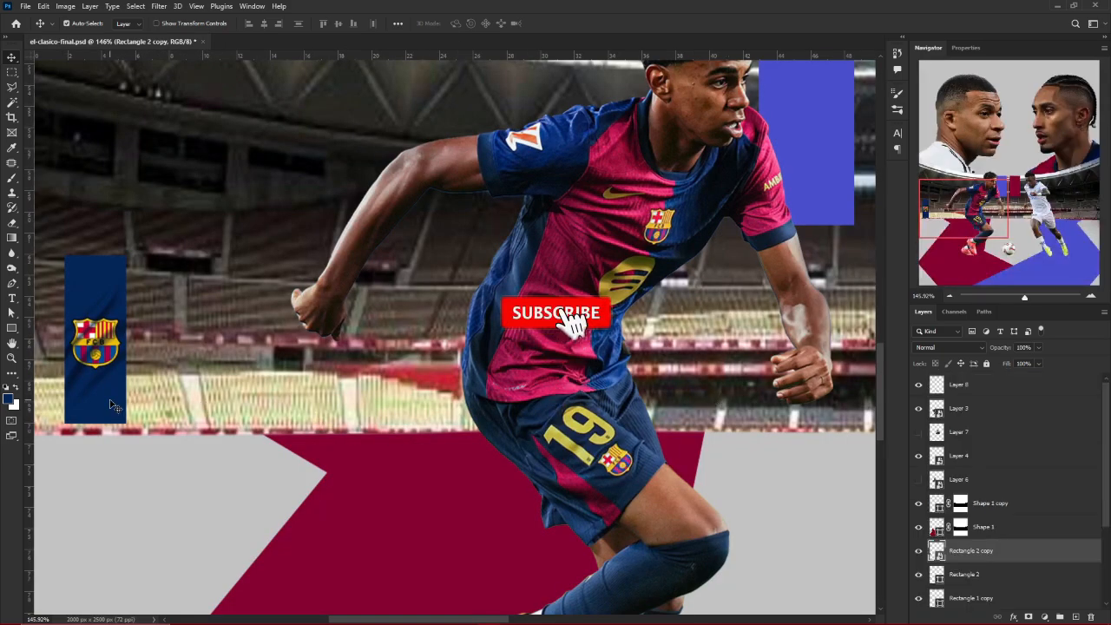
Duplicate the Barcelona banner to its right, naming the copy madrid-banner and the original barca-banner
{"action": "scroll", "coordinate": [110, 406], "scroll_direction": "down", "scroll_amount": 2}
{"action": "scroll", "coordinate": [102, 405], "scroll_direction": "up", "scroll_amount": 1}
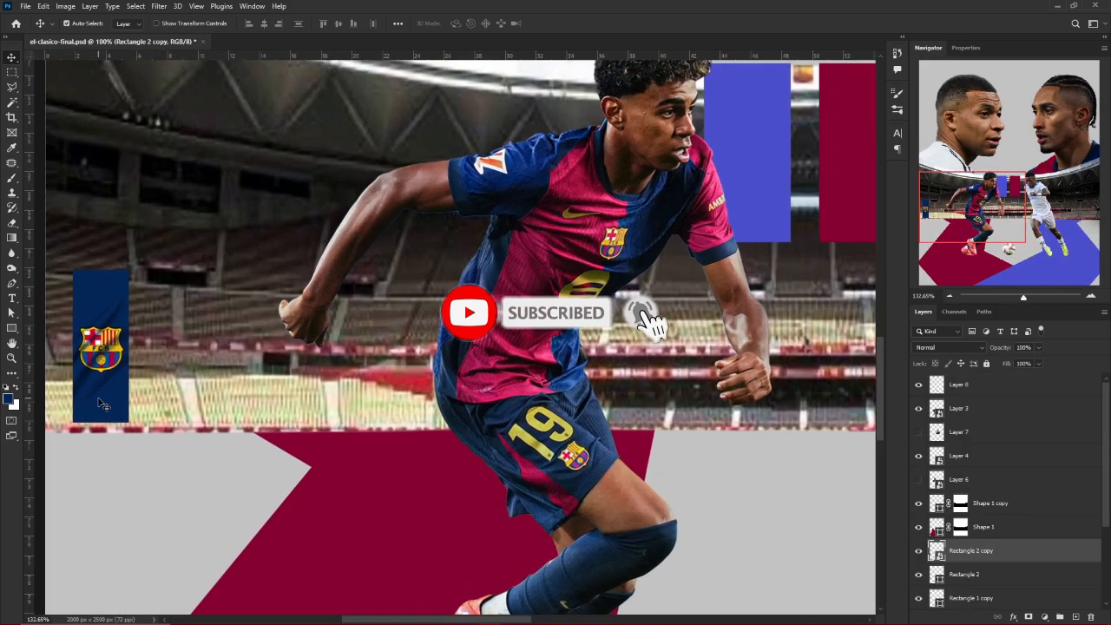
{"action": "scroll", "coordinate": [102, 405], "scroll_direction": "up", "scroll_amount": 1}
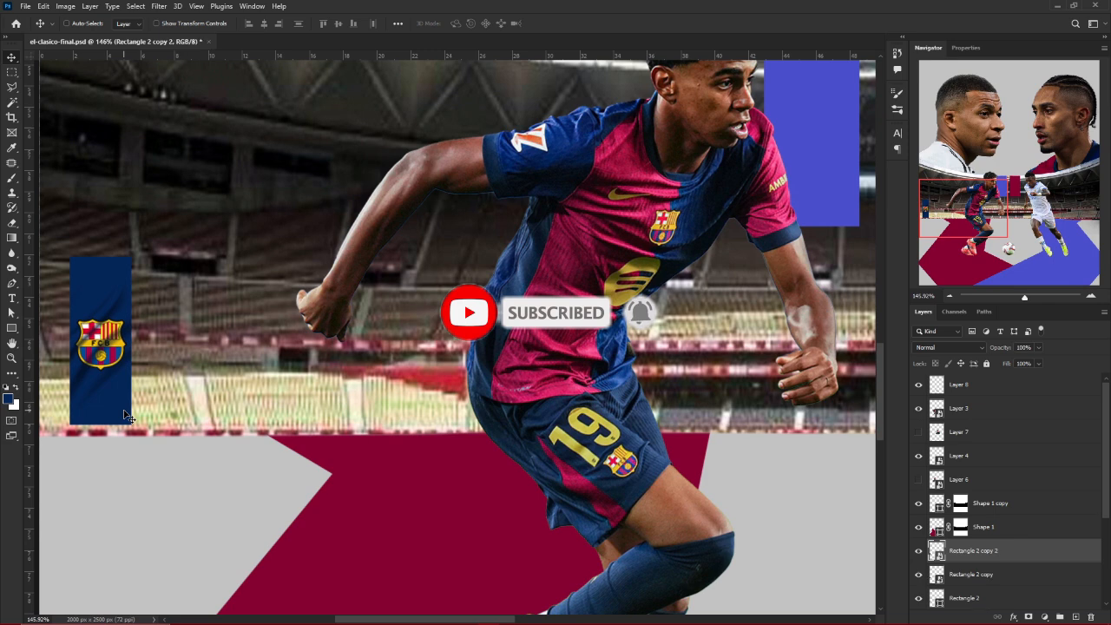
{"action": "key", "text": "shift+Right"}
{"action": "key", "text": "shift+Right"}
{"action": "key", "text": "shift+Right"}
{"action": "key", "text": "shift+Right"}
{"action": "key", "text": "shift+Right"}
{"action": "key", "text": "shift+Right"}
{"action": "key", "text": "shift+Right"}
{"action": "key", "text": "shift+Right"}
{"action": "key", "text": "shift+Right"}
{"action": "key", "text": "shift+Right"}
{"action": "key", "text": "shift+Right"}
{"action": "key", "text": "shift+Right"}
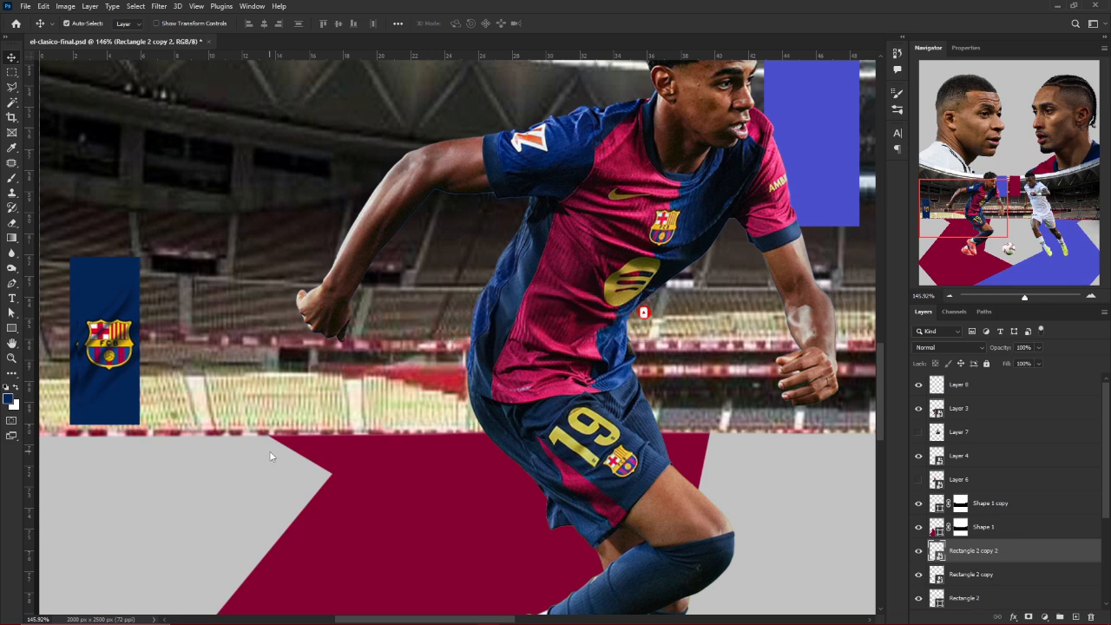
{"action": "key", "text": "shift+Right"}
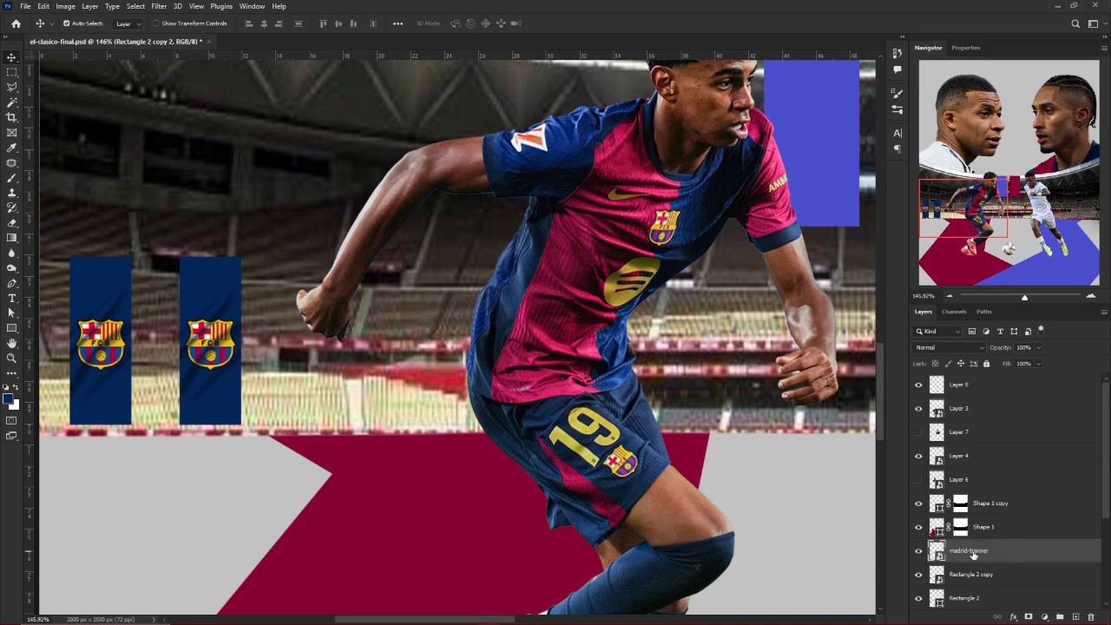
{"action": "double_click", "coordinate": [980, 575]}
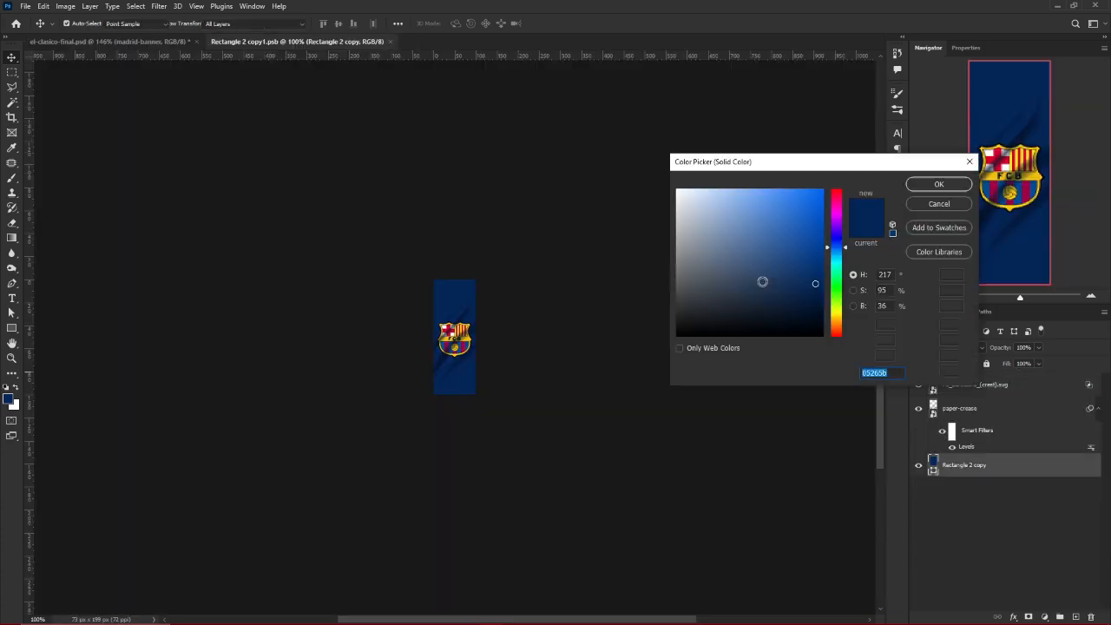
Recolour the rectangle inside the madrid-banner smart object light grey and delete its Barcelona crest
{"action": "left_click_drag", "start_coordinate": [761, 281], "coordinate": [666, 219]}
{"action": "key", "text": "Return"}
{"action": "key", "text": "ctrl+0"}
{"action": "left_click", "coordinate": [959, 393]}
{"action": "key", "text": "Delete"}
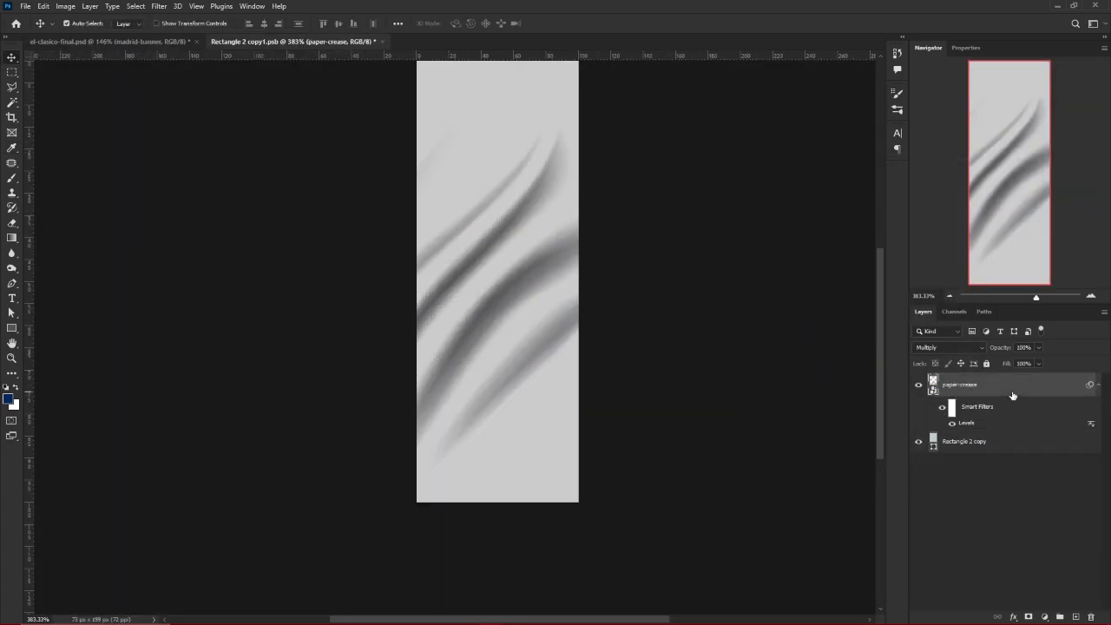
Place the Real Madrid crest on the grey banner, scaled to about 5.2% and centred horizontally
{"action": "key", "text": "alt+Tab"}
{"action": "left_click_drag", "start_coordinate": [856, 404], "coordinate": [547, 139]}
{"action": "left_click_drag", "start_coordinate": [497, 390], "coordinate": [501, 359]}
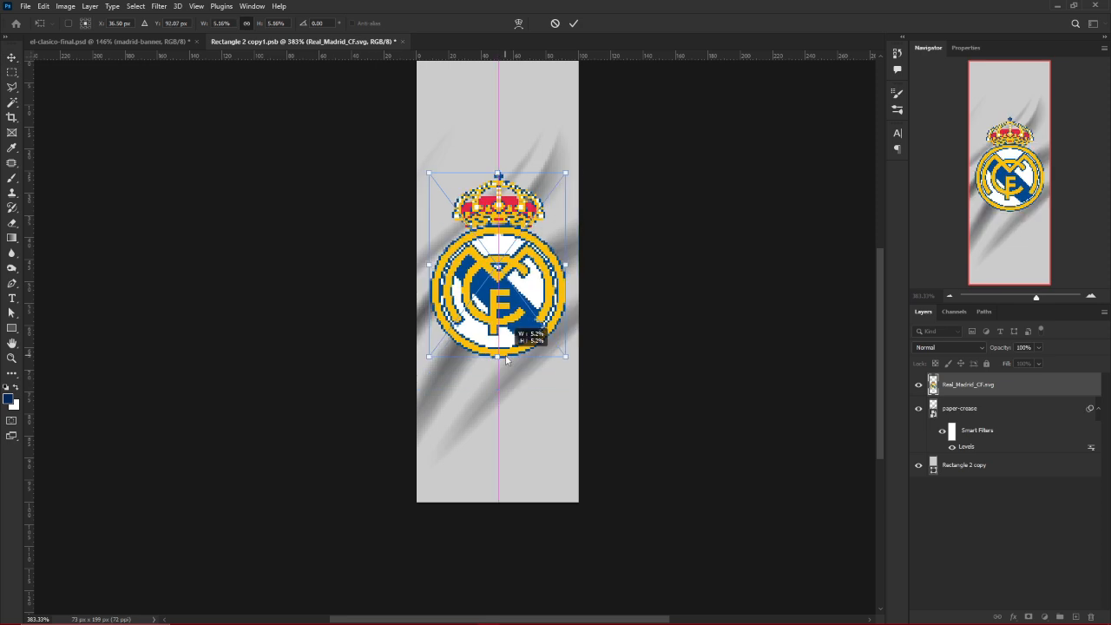
{"action": "key", "text": "Return"}
Split the Real Madrid crest's underlying-layer Blend If shadows so the dark creases show through it
{"action": "double_click", "coordinate": [998, 386]}
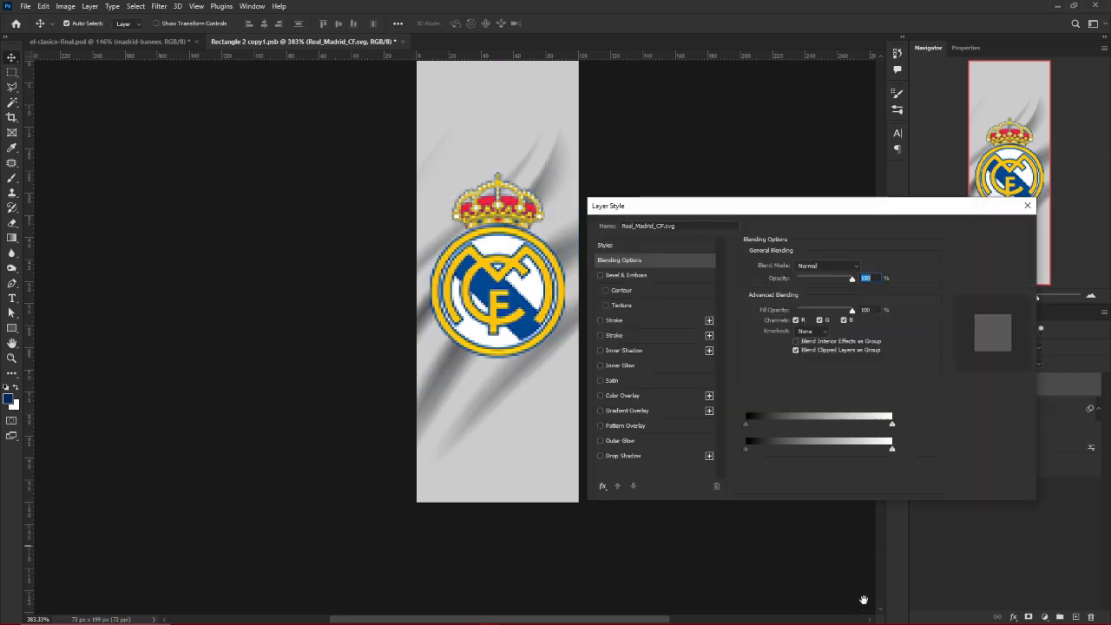
{"action": "mouse_move", "coordinate": [748, 448]}
{"action": "left_mouse_down"}
{"action": "mouse_move", "coordinate": [856, 446]}
{"action": "mouse_move", "coordinate": [818, 442]}
{"action": "left_mouse_up"}
{"action": "key", "text": "Return"}
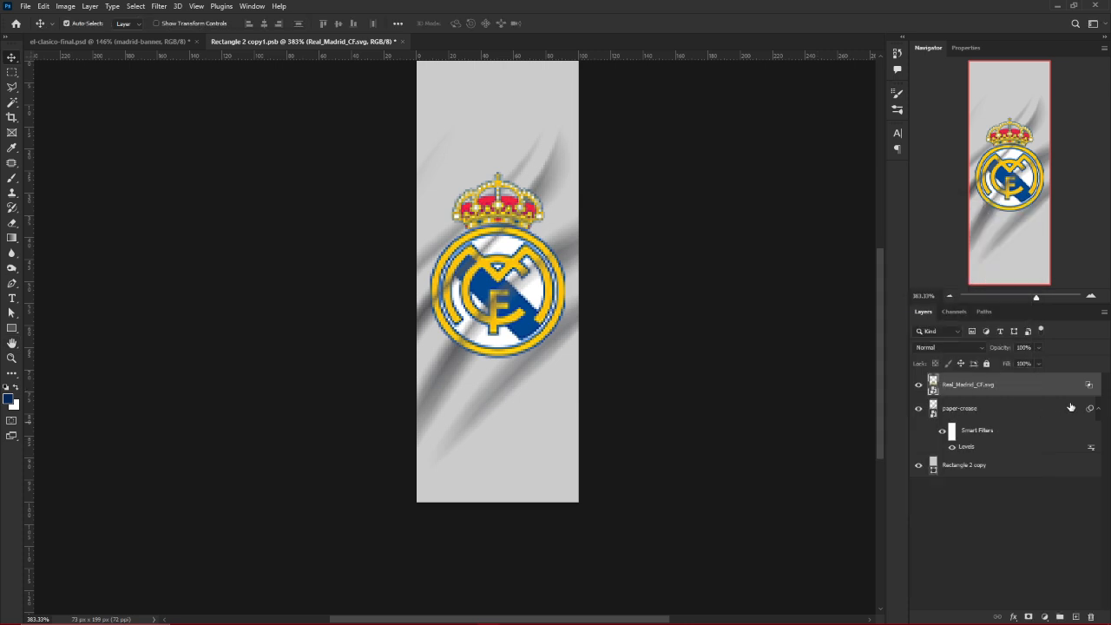
Deepen the creases through the paper-crease layer's Levels filter, and save and close the Madrid banner document
{"action": "double_click", "coordinate": [967, 447]}
{"action": "left_click_drag", "start_coordinate": [565, 129], "coordinate": [796, 151]}
{"action": "left_click_drag", "start_coordinate": [728, 276], "coordinate": [812, 276]}
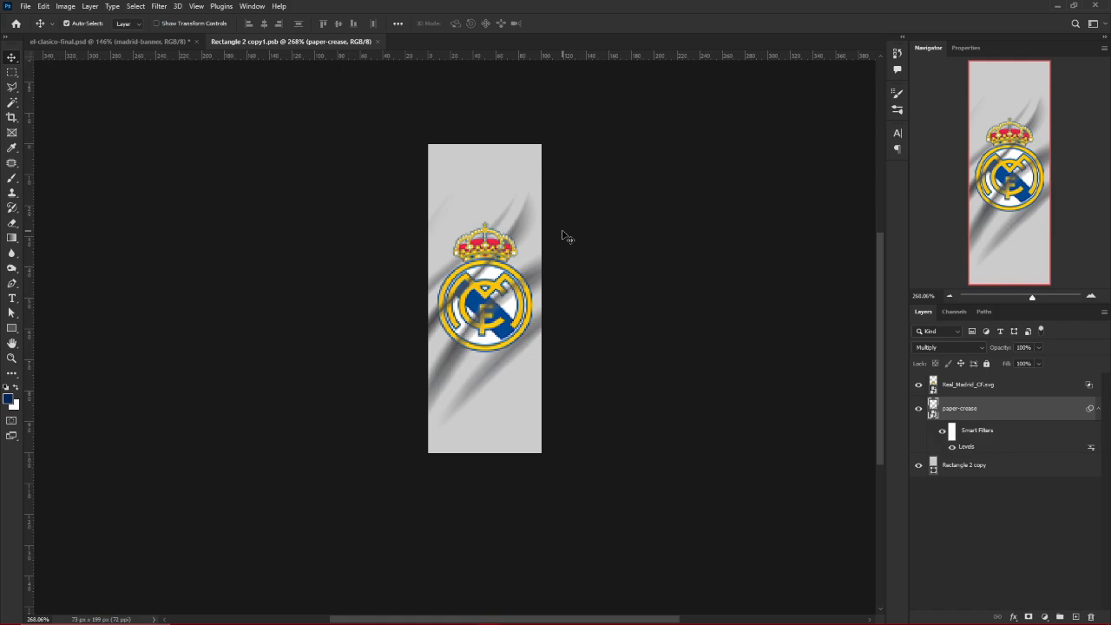
{"action": "key", "text": "ctrl+s"}
{"action": "key", "text": "ctrl+w"}
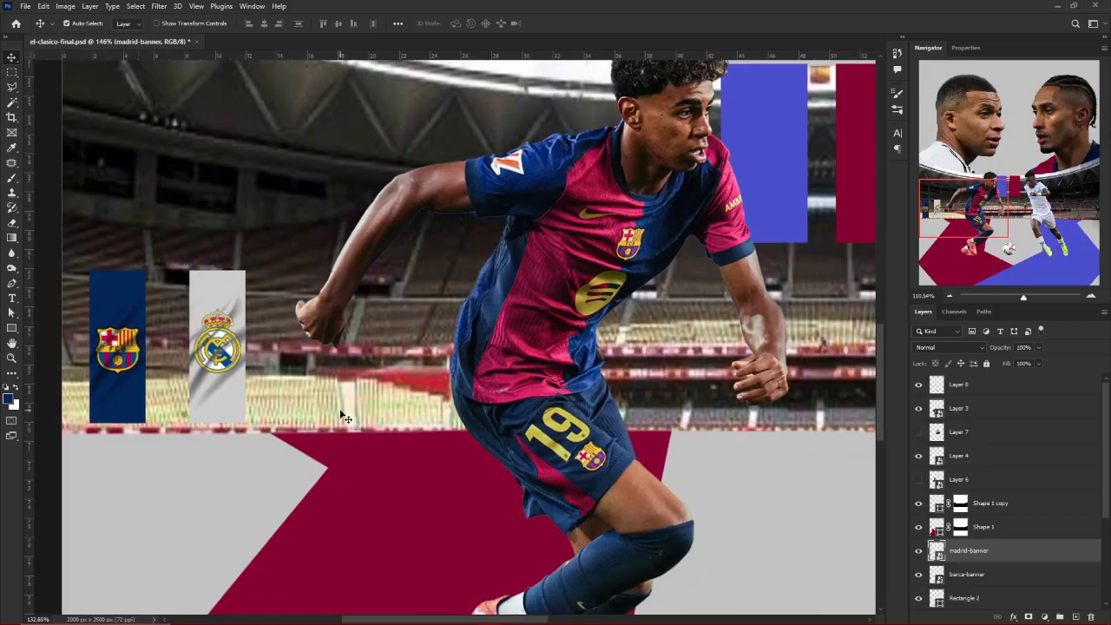
Position the Madrid banner at the far right of the stands and place a duplicate just to its left
{"action": "scroll", "coordinate": [269, 417], "scroll_direction": "down", "scroll_amount": 4}
{"action": "scroll", "coordinate": [208, 427], "scroll_direction": "up", "scroll_amount": 4}
{"action": "scroll", "coordinate": [209, 427], "scroll_direction": "down", "scroll_amount": 4}
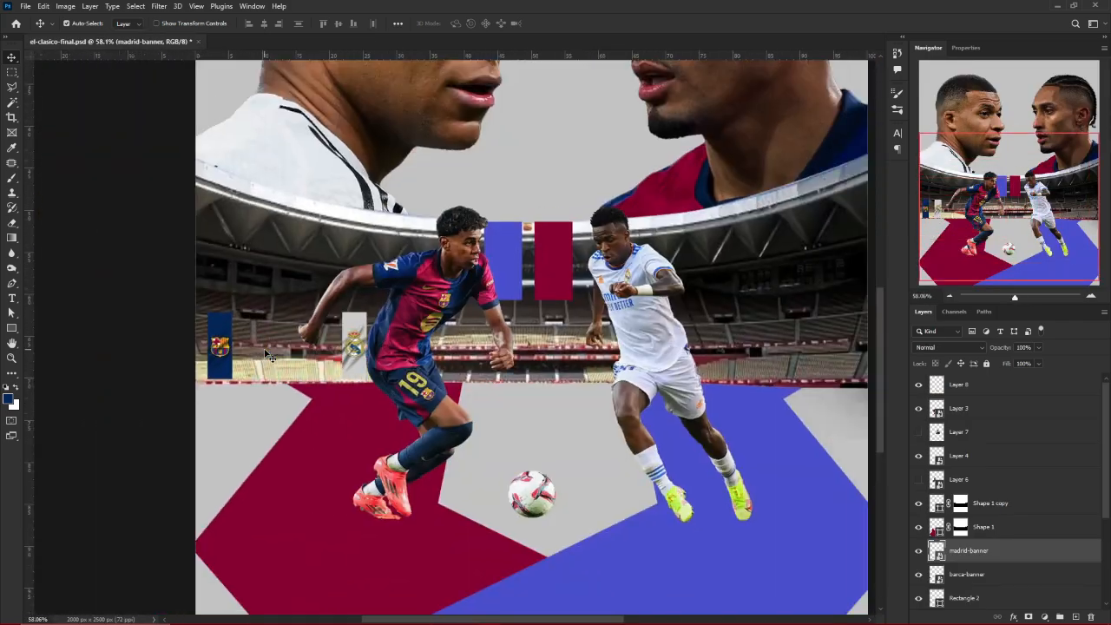
{"action": "scroll", "coordinate": [267, 355], "scroll_direction": "down", "scroll_amount": 2}
{"action": "scroll", "coordinate": [752, 349], "scroll_direction": "up", "scroll_amount": 4}
{"action": "left_click_drag", "start_coordinate": [787, 339], "coordinate": [736, 339]}
{"action": "key", "text": "ctrl+t"}
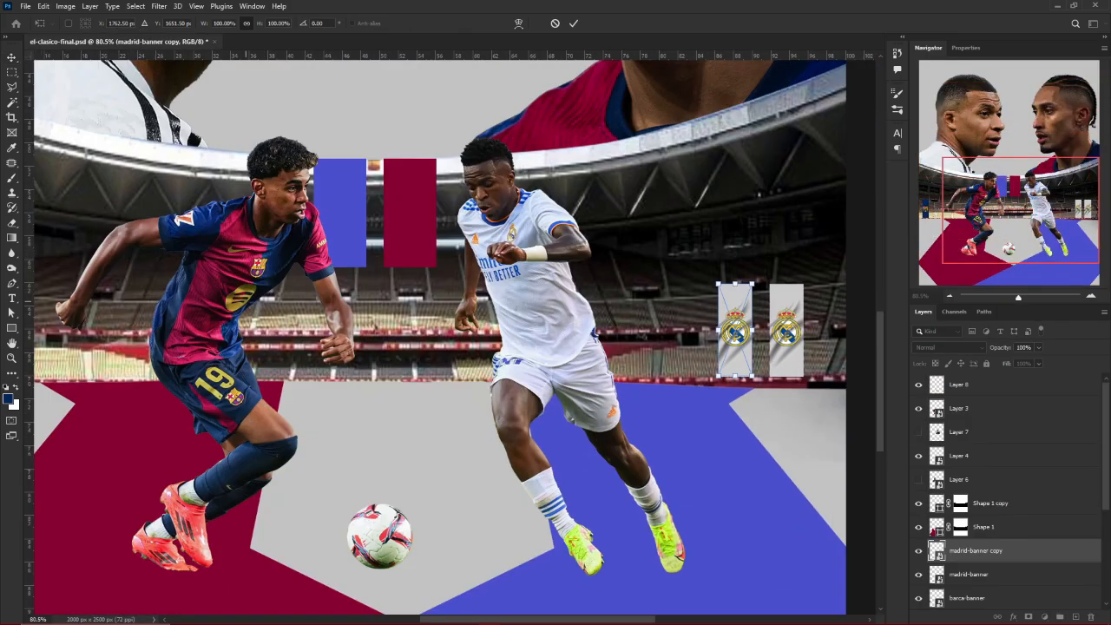
{"action": "left_click_drag", "start_coordinate": [736, 283], "coordinate": [737, 288]}
{"action": "key", "text": "Return"}
Repeat the banner duplication to extend the Madrid banners to a row of seven along the right-hand stands
{"action": "key", "text": "ctrl+alt+shift+t"}
{"action": "key", "text": "ctrl+alt+shift+t"}
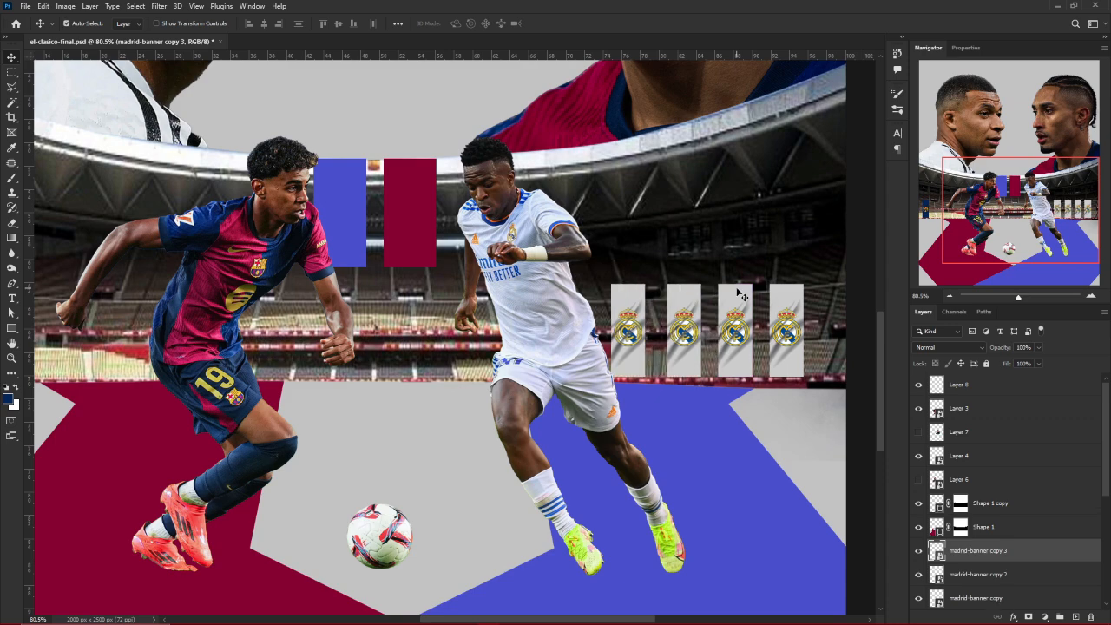
{"action": "key", "text": "ctrl+alt+shift+t"}
{"action": "scroll", "coordinate": [295, 406], "scroll_direction": "down", "scroll_amount": 3}
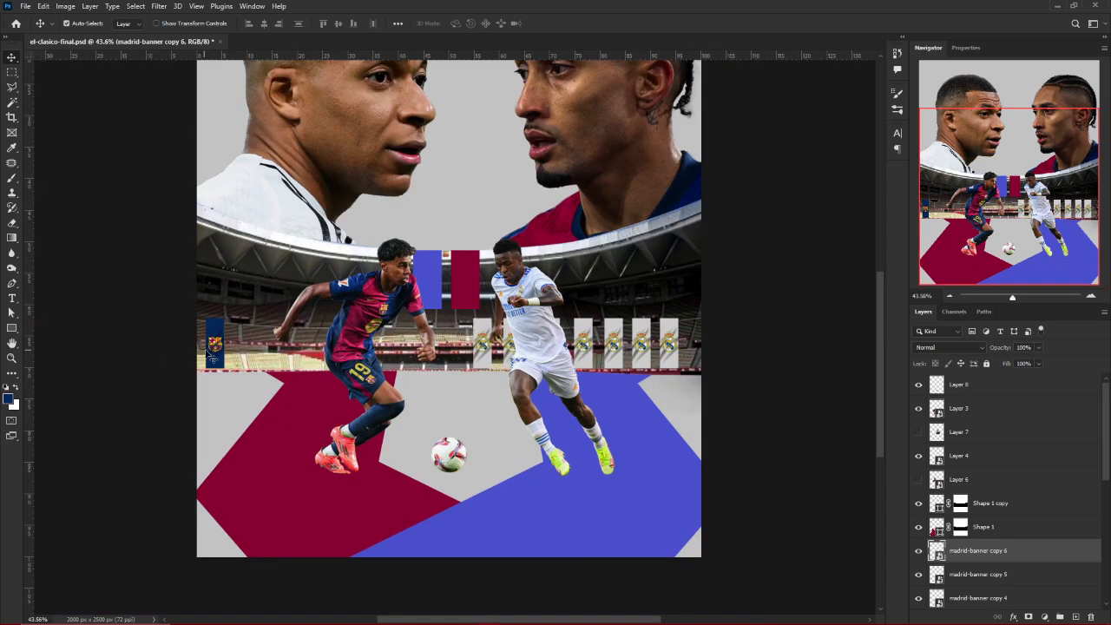
Duplicate the Barcelona banner repeatedly into a matching row of seven along the left-hand stands
{"action": "key", "text": "ctrl+alt+shift+t"}
{"action": "key", "text": "ctrl+alt+shift+t"}
{"action": "key", "text": "ctrl+alt+shift+t"}
{"action": "key", "text": "ctrl+alt+shift+t"}
{"action": "key", "text": "ctrl+alt+shift+t"}
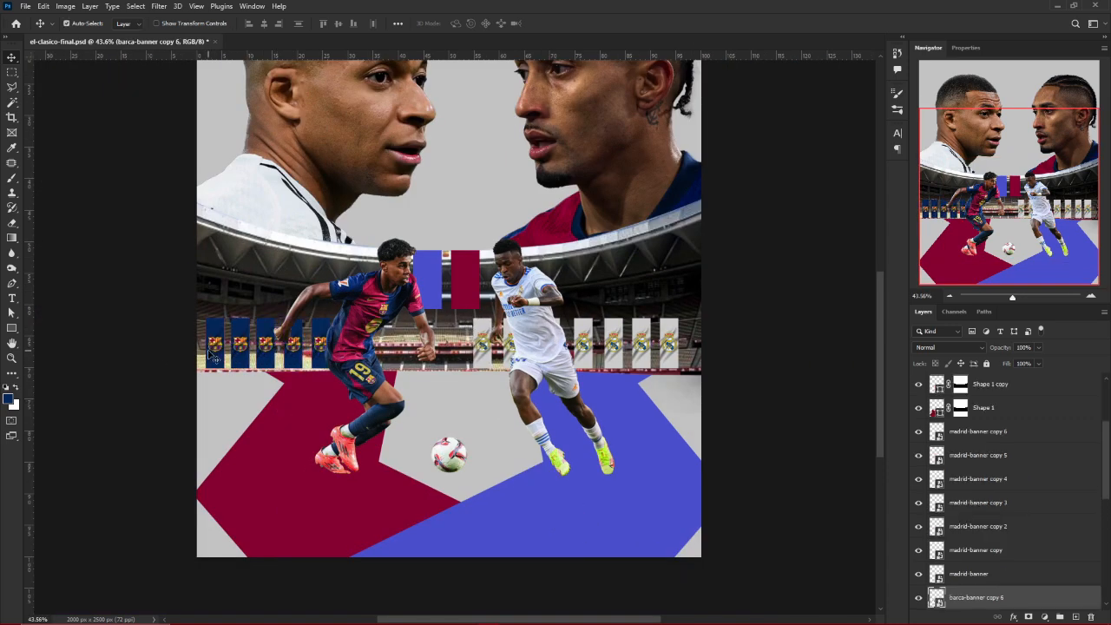
Move the newest Barcelona banner copy right along the stands towards the poster's centre
{"action": "key", "text": "shift+Right"}
{"action": "key", "text": "shift+Right"}
{"action": "key", "text": "shift+Right"}
{"action": "key", "text": "shift+Right"}
{"action": "key", "text": "shift+Right"}
{"action": "key", "text": "shift+Right"}
{"action": "key", "text": "shift+Right"}
{"action": "key", "text": "shift+Right"}
{"action": "key", "text": "shift+Right"}
{"action": "key", "text": "shift+Right"}
{"action": "key", "text": "shift+Right"}
{"action": "key", "text": "shift+Right"}
{"action": "key", "text": "shift+Right"}
{"action": "key", "text": "shift+Right"}
{"action": "key", "text": "shift+Right"}
{"action": "key", "text": "shift+Right"}
{"action": "key", "text": "shift+Right"}
Hide the two running player layers to expose the banners behind them
{"action": "scroll", "coordinate": [969, 489], "scroll_direction": "up", "scroll_amount": 5}
{"action": "left_click", "coordinate": [920, 408]}
{"action": "left_click", "coordinate": [919, 432]}
Duplicate the innermost Barcelona banner and move the copy right to extend the row towards the centre
{"action": "scroll", "coordinate": [421, 393], "scroll_direction": "up", "scroll_amount": 6}
{"action": "key", "text": "ctrl+j"}
{"action": "key", "text": "shift+Right"}
{"action": "key", "text": "shift+Right"}
{"action": "key", "text": "shift+Right"}
{"action": "key", "text": "shift+Right"}
{"action": "key", "text": "shift+Right"}
{"action": "key", "text": "shift+Right"}
{"action": "key", "text": "shift+Right"}
{"action": "key", "text": "shift+Right"}
{"action": "key", "text": "shift+Right"}
{"action": "key", "text": "shift+Right"}
{"action": "key", "text": "shift+Right"}
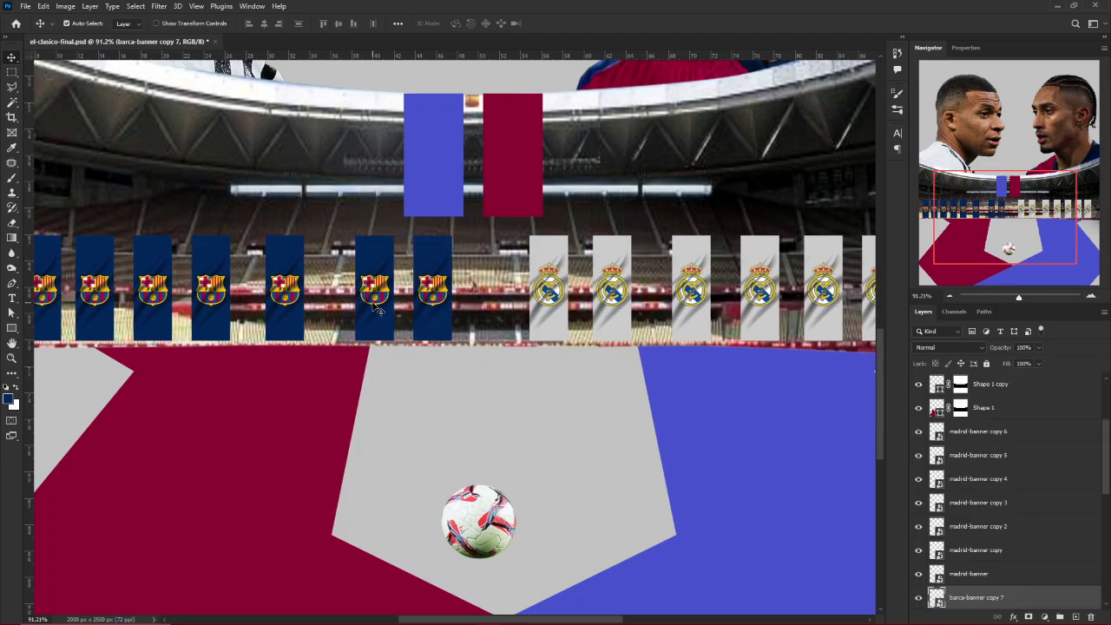
Duplicate the innermost Madrid banner and move the copy left to extend the row towards the centre
{"action": "left_click", "coordinate": [549, 295]}
{"action": "key", "text": "ctrl+j"}
{"action": "key", "text": "shift+Left"}
{"action": "key", "text": "shift+Left"}
{"action": "key", "text": "shift+Left"}
{"action": "key", "text": "shift+Left"}
{"action": "key", "text": "shift+Left"}
{"action": "key", "text": "shift+Left"}
{"action": "key", "text": "shift+Left"}
{"action": "key", "text": "shift+Left"}
{"action": "key", "text": "shift+Left"}
{"action": "key", "text": "shift+Left"}
{"action": "scroll", "coordinate": [987, 521], "scroll_direction": "down", "scroll_amount": 3}
Combine the row of Madrid banners into a single smart object named MADRID BANNERS
{"action": "left_click", "coordinate": [987, 527], "text": "shift"}
{"action": "key", "text": "ctrl+g"}
{"action": "key", "text": "ctrl+z"}
{"action": "double_click", "coordinate": [970, 385]}
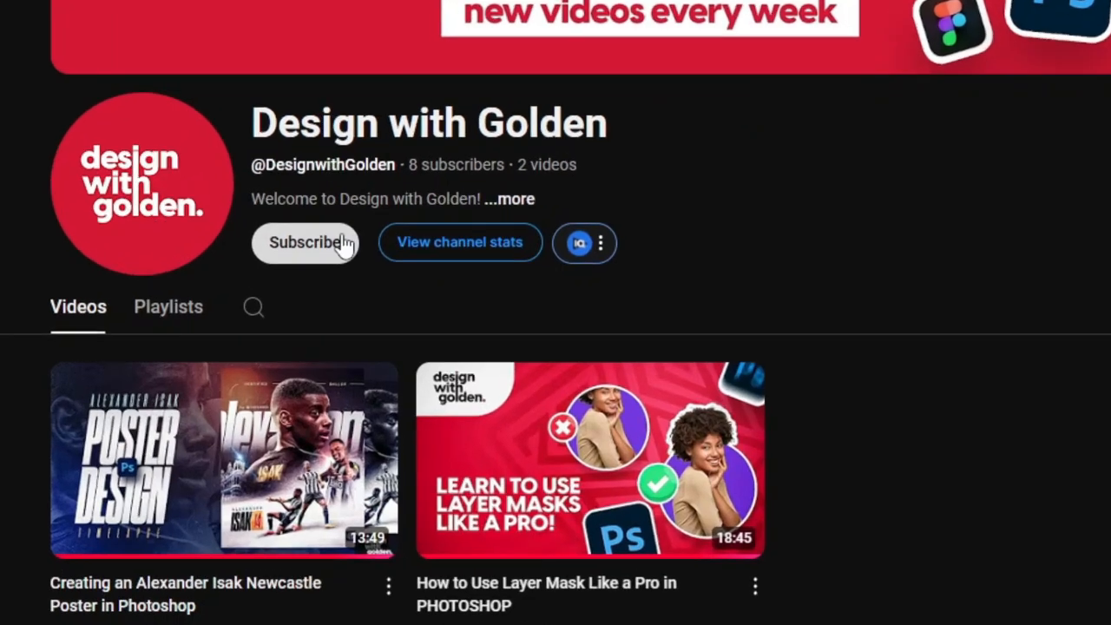
On YouTube, subscribe to the Design with Golden channel and set its notifications to All
{"action": "left_click", "coordinate": [346, 245]}
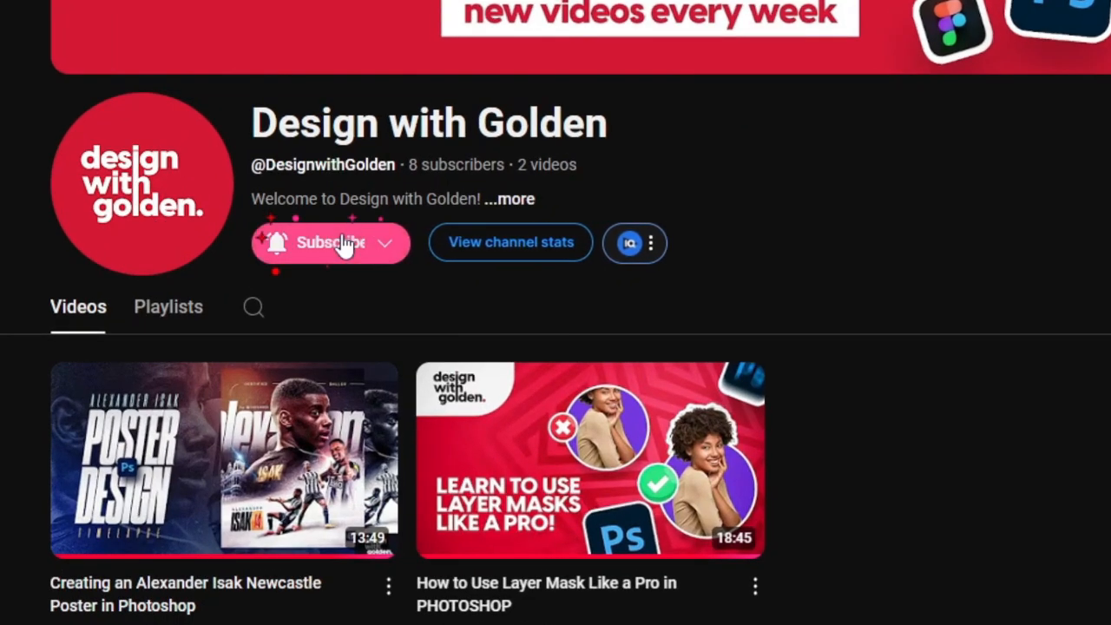
{"action": "left_click", "coordinate": [398, 247]}
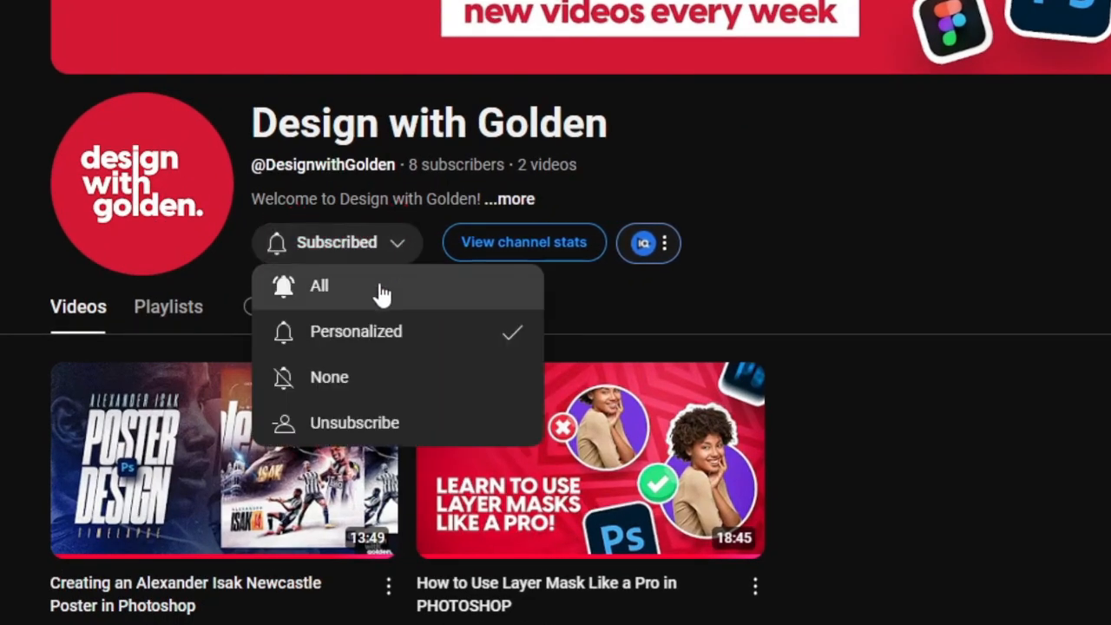
{"action": "left_click", "coordinate": [379, 286]}
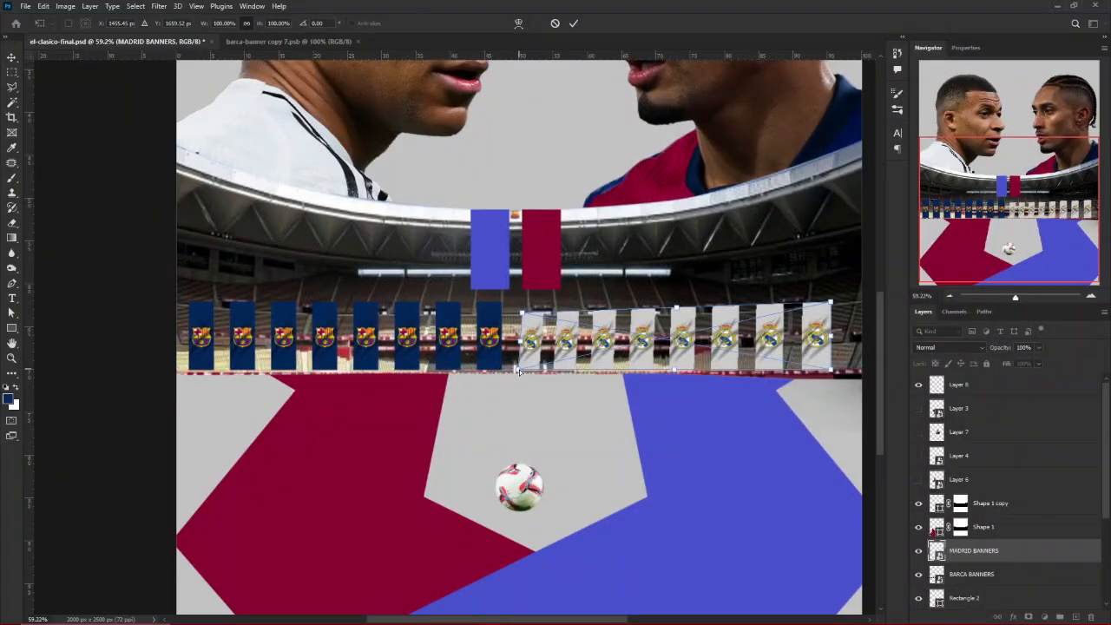
Distort the MADRID BANNERS row in perspective so the banners shrink towards the poster's centre
{"action": "left_click_drag", "start_coordinate": [520, 370], "coordinate": [525, 360]}
{"action": "left_click_drag", "start_coordinate": [521, 303], "coordinate": [580, 353]}
{"action": "key", "text": "Return"}
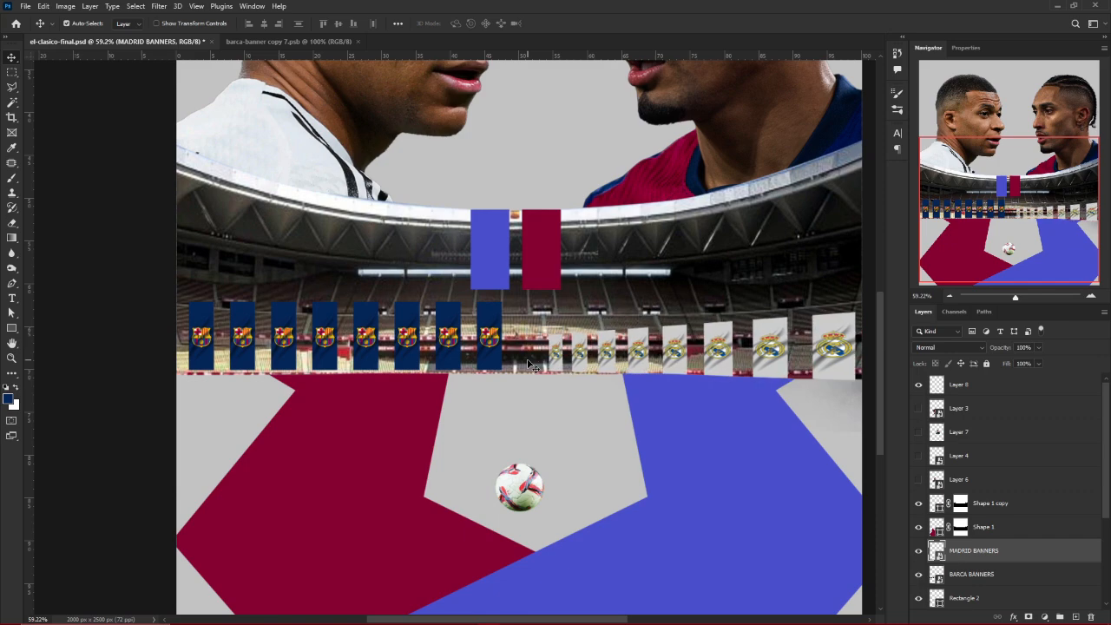
Distort the BARCA BANNERS row in mirrored perspective so its banners shrink towards the poster's centre
{"action": "left_click", "coordinate": [489, 337]}
{"action": "key", "text": "ctrl+t"}
{"action": "left_click_drag", "start_coordinate": [502, 302], "coordinate": [502, 323]}
{"action": "left_click_drag", "start_coordinate": [502, 371], "coordinate": [497, 360]}
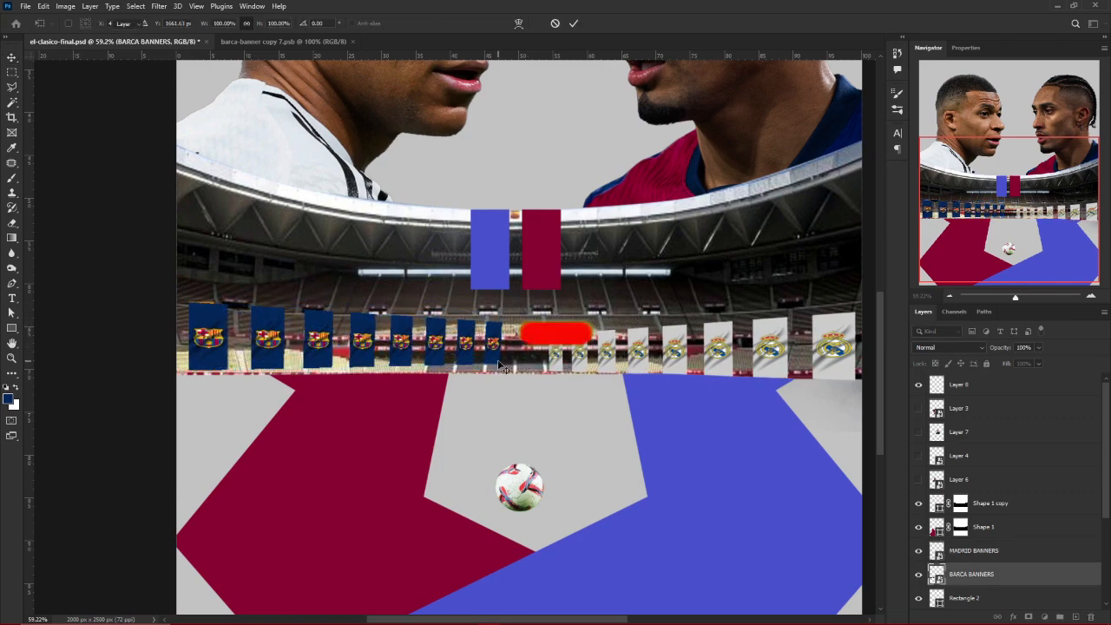
{"action": "key", "text": "Return"}
{"action": "scroll", "coordinate": [498, 362], "scroll_direction": "down", "scroll_amount": 3}
{"action": "scroll", "coordinate": [497, 362], "scroll_direction": "up", "scroll_amount": 5}
{"action": "left_click", "coordinate": [640, 347]}
{"action": "scroll", "coordinate": [640, 347], "scroll_direction": "down", "scroll_amount": 3}
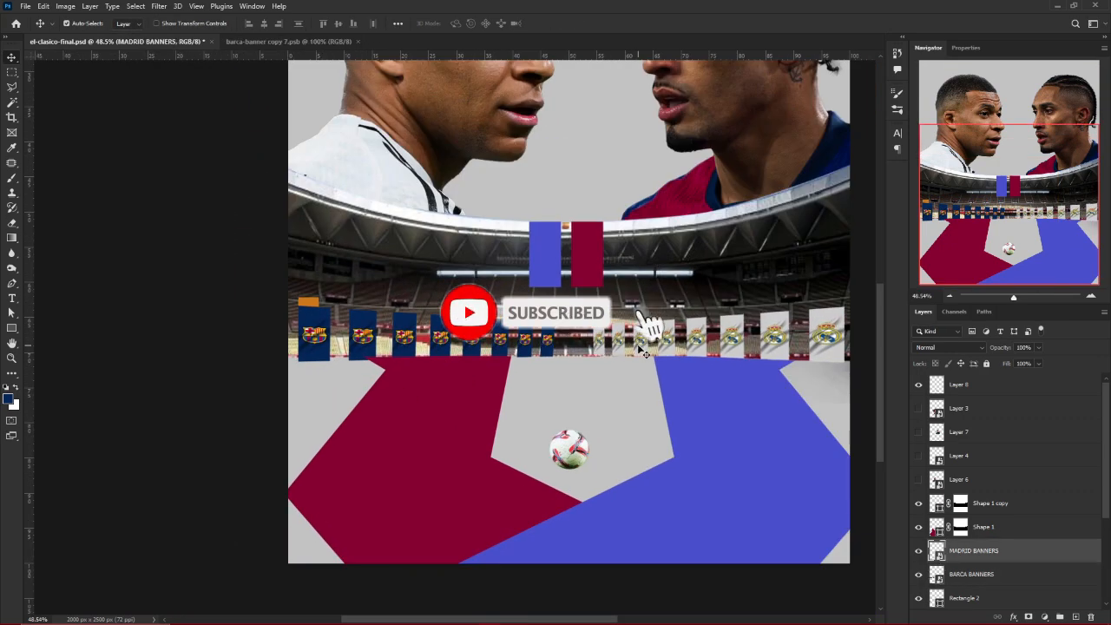
{"action": "scroll", "coordinate": [640, 347], "scroll_direction": "down", "scroll_amount": 3}
{"action": "scroll", "coordinate": [722, 380], "scroll_direction": "up", "scroll_amount": 4}
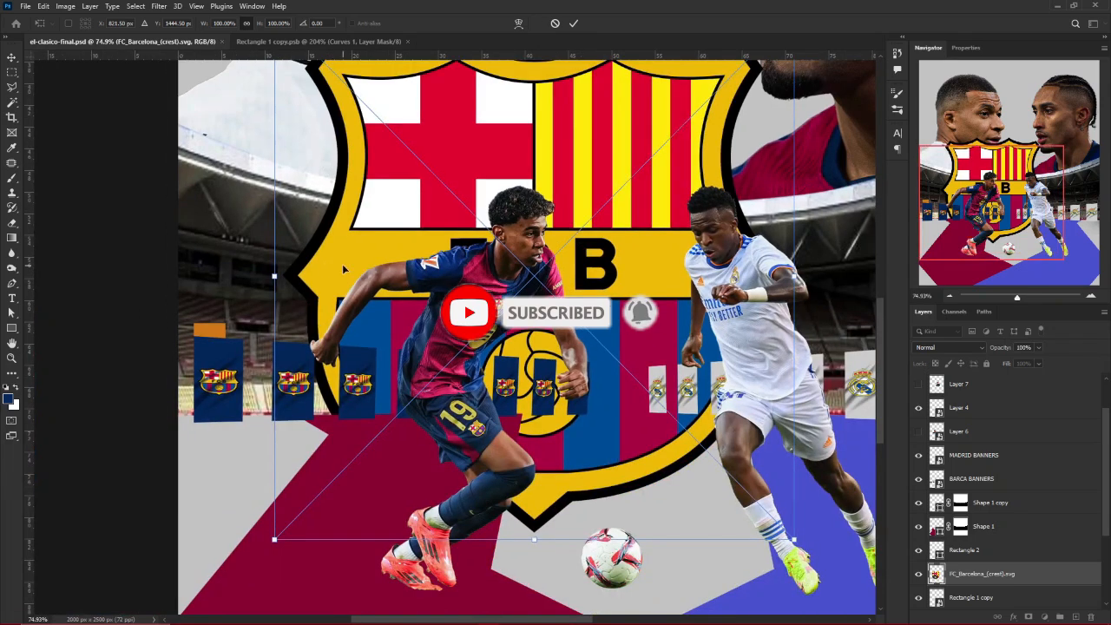
Scale the Barcelona crest down to about 8.17% and place it centred on the blue overhead banner
{"action": "left_click_drag", "start_coordinate": [274, 276], "coordinate": [657, 260]}
{"action": "scroll", "coordinate": [658, 260], "scroll_direction": "up", "scroll_amount": 4}
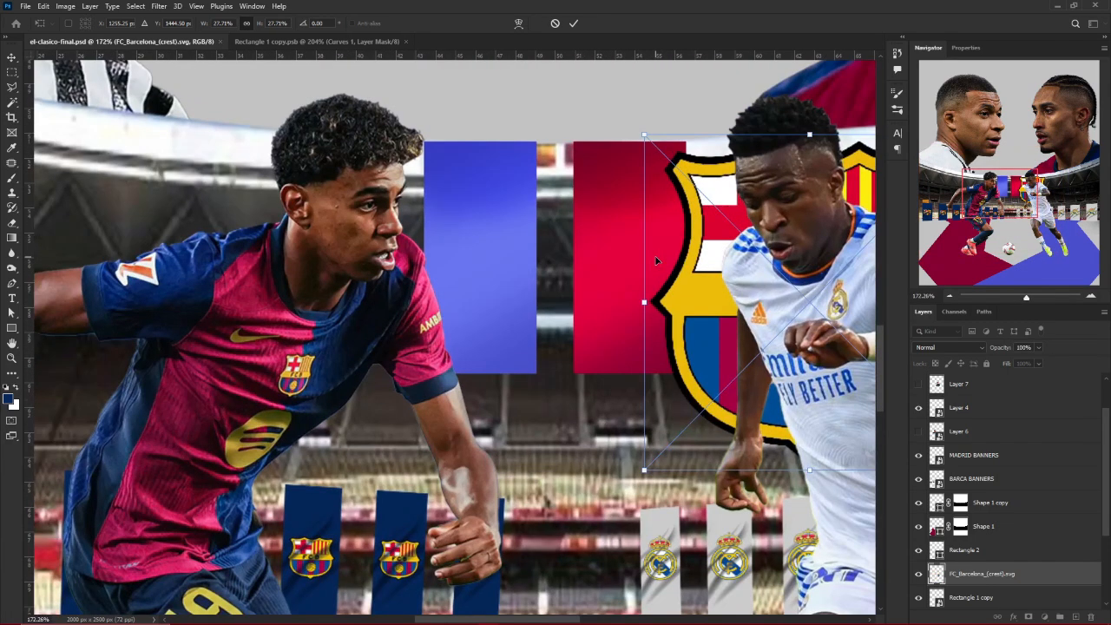
{"action": "left_click_drag", "start_coordinate": [542, 267], "coordinate": [535, 267]}
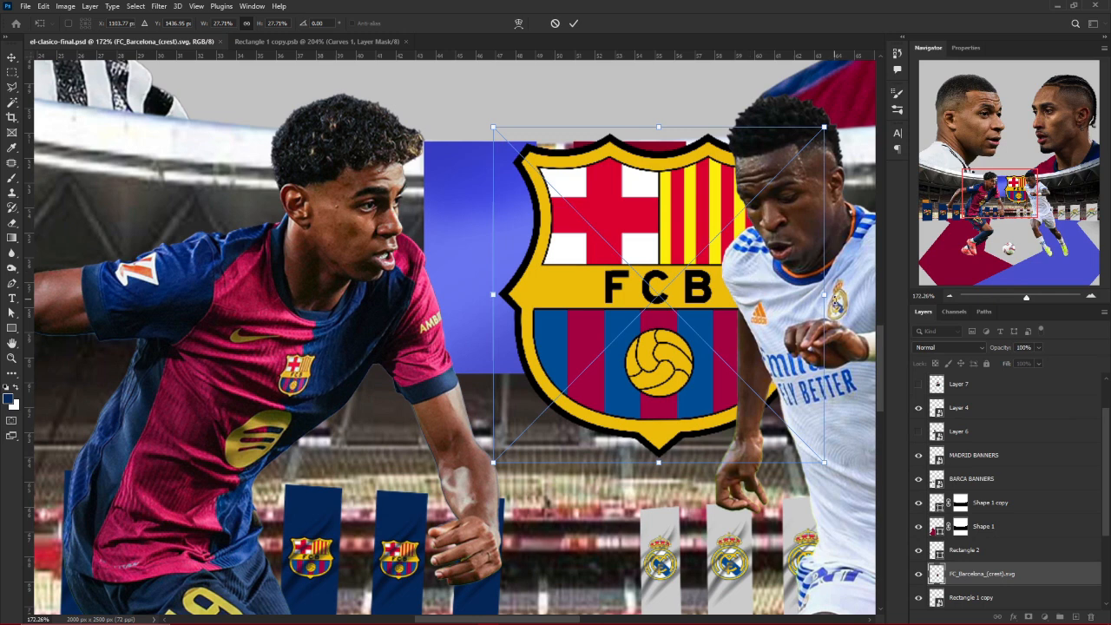
{"action": "left_click_drag", "start_coordinate": [828, 297], "coordinate": [484, 276]}
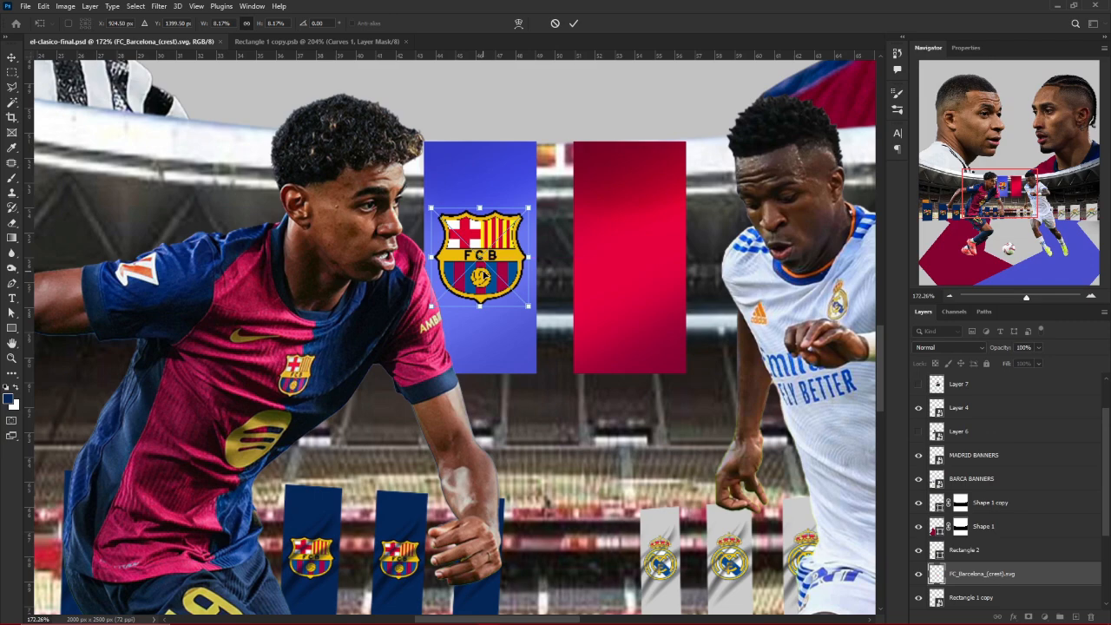
{"action": "key", "text": "Return"}
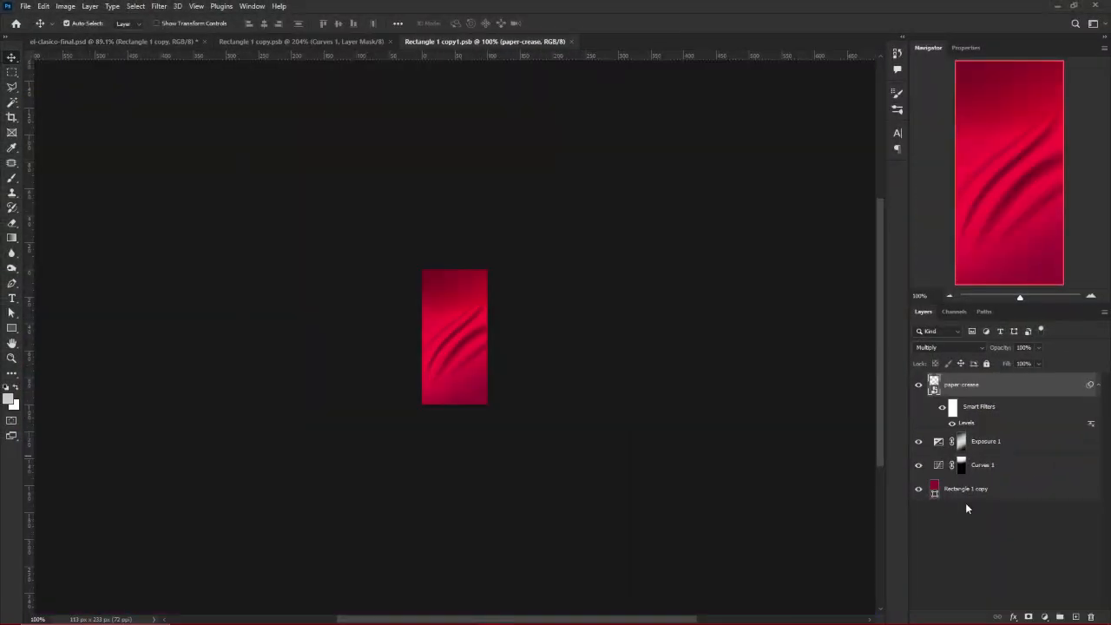
Recolour the red overhead banner's base white, and blend the Barcelona crest into the blue banner's creases through its layer blending options
{"action": "left_click", "coordinate": [965, 490]}
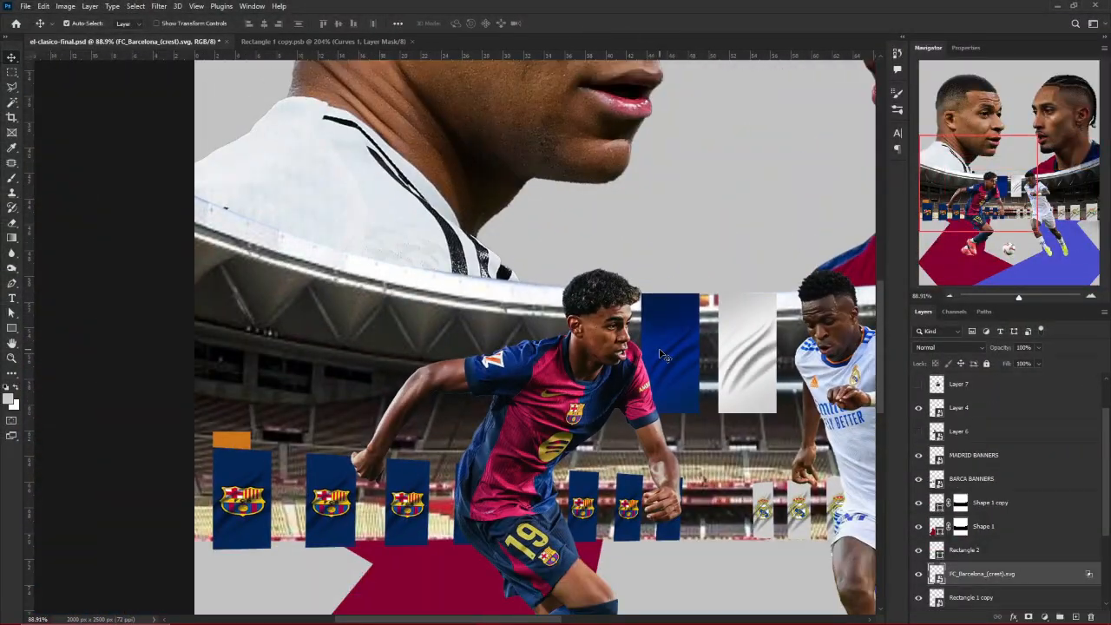
{"action": "scroll", "coordinate": [920, 539], "scroll_direction": "down", "scroll_amount": 3}
{"action": "key", "text": "ctrl+t"}
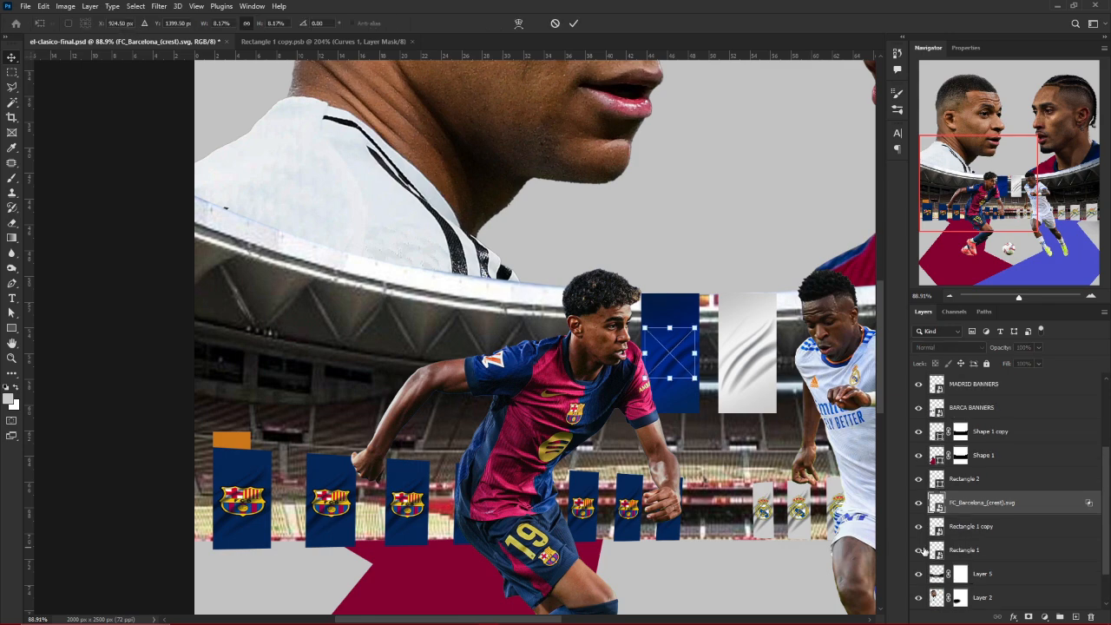
{"action": "double_click", "coordinate": [1042, 504]}
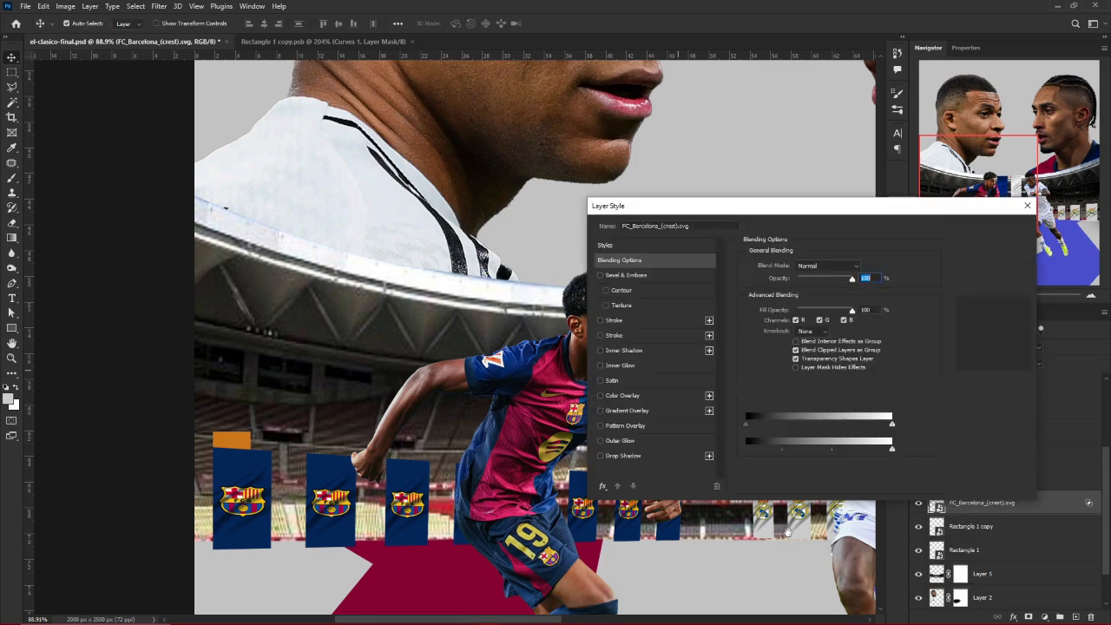
{"action": "left_click_drag", "start_coordinate": [845, 206], "coordinate": [961, 125]}
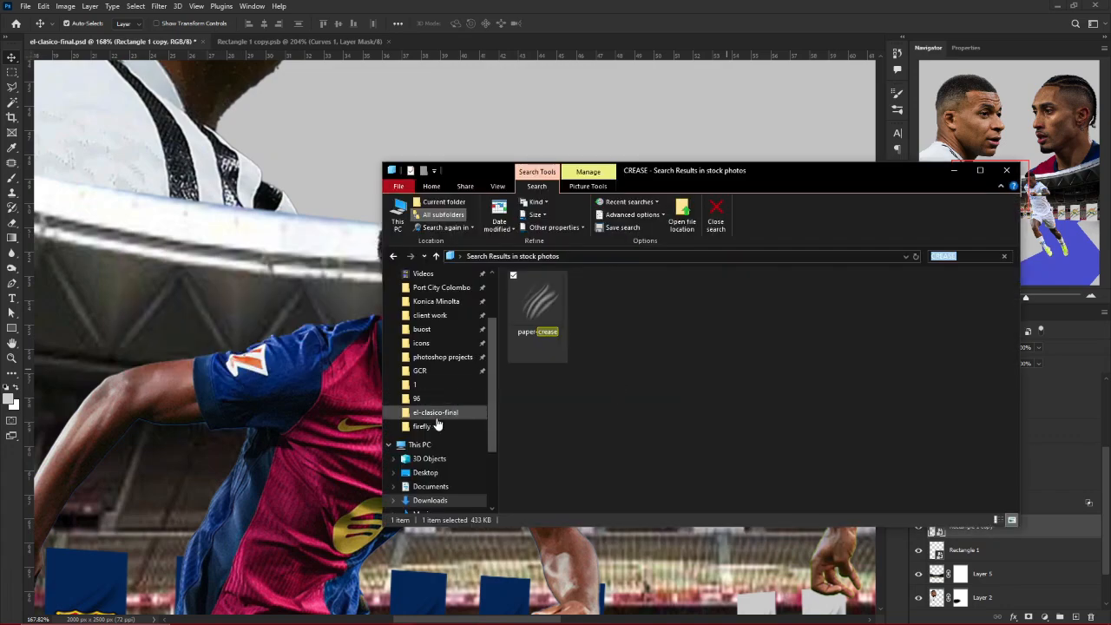
Place Real_Madrid_CF.svg in the poster, scale it down and centre it on the white overhead banner
{"action": "left_click", "coordinate": [858, 401]}
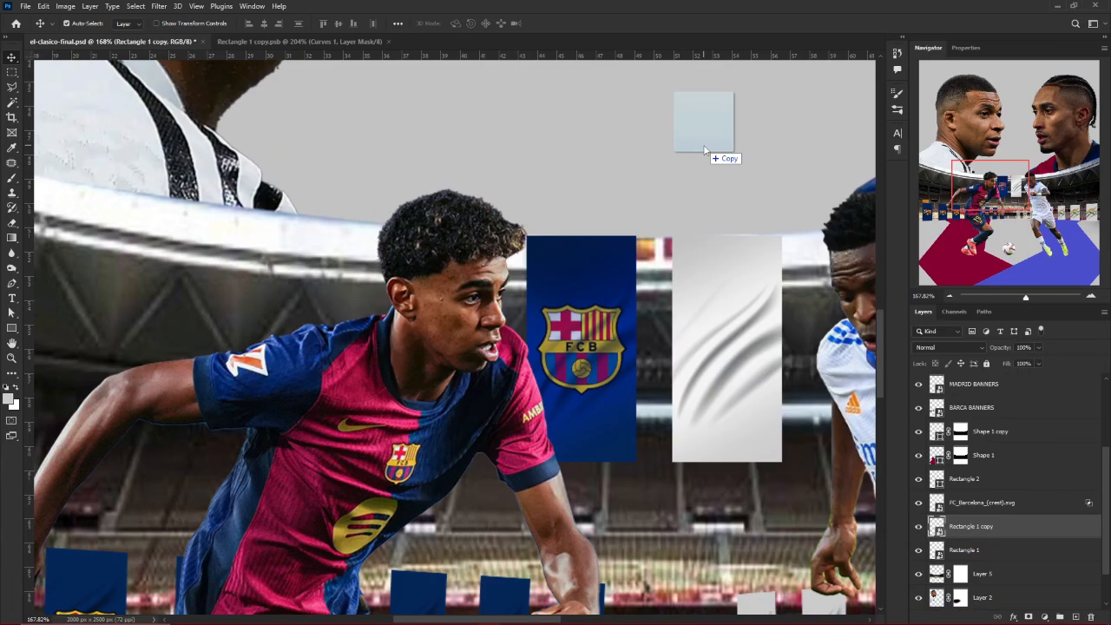
{"action": "left_click_drag", "start_coordinate": [712, 148], "coordinate": [740, 309]}
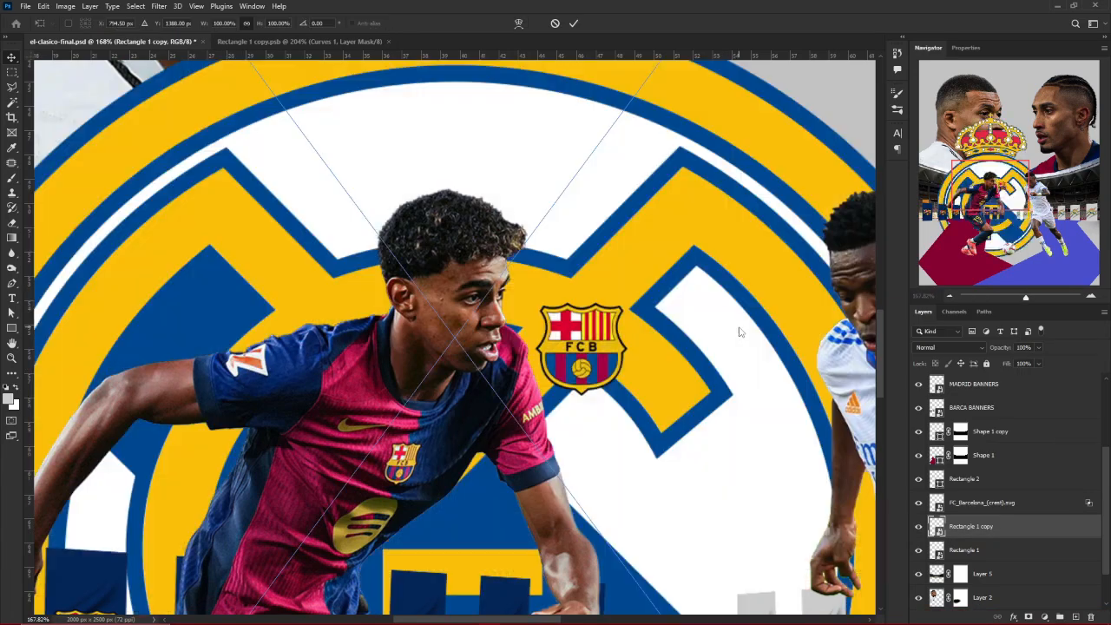
{"action": "scroll", "coordinate": [740, 308], "scroll_direction": "down", "scroll_amount": 3}
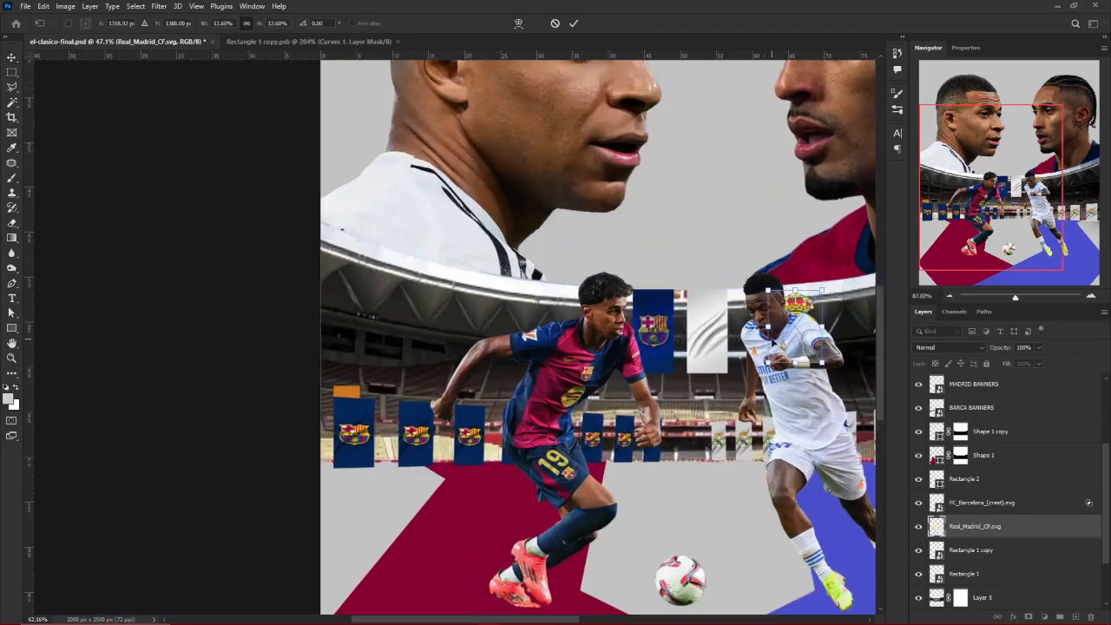
{"action": "scroll", "coordinate": [667, 322], "scroll_direction": "up", "scroll_amount": 2}
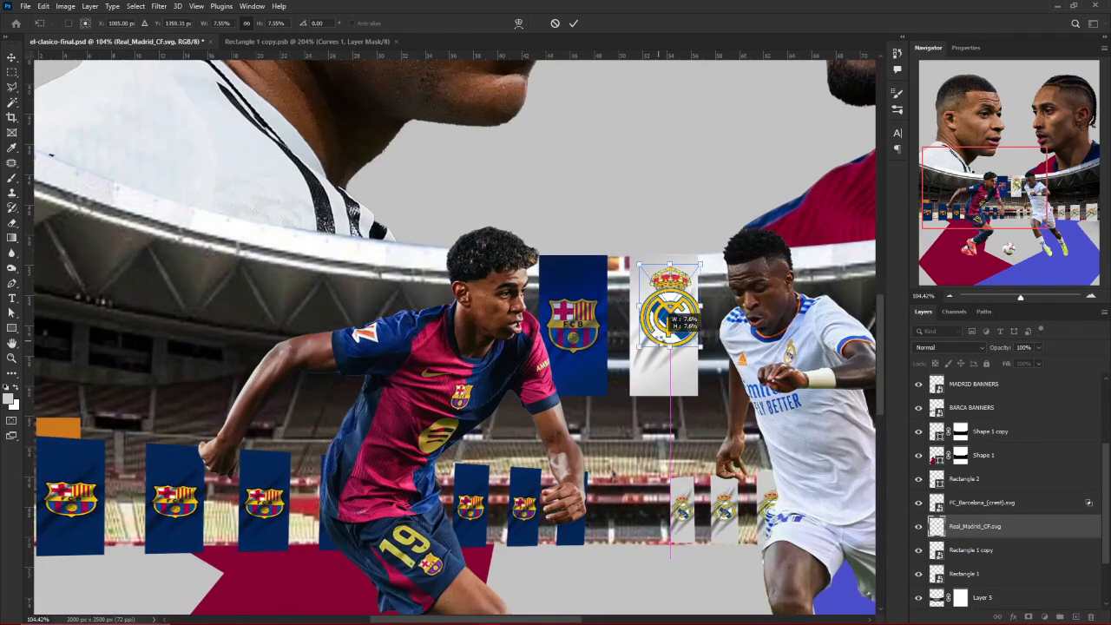
{"action": "scroll", "coordinate": [666, 322], "scroll_direction": "up", "scroll_amount": 2}
{"action": "left_click_drag", "start_coordinate": [664, 330], "coordinate": [663, 349]}
{"action": "left_click_drag", "start_coordinate": [667, 237], "coordinate": [667, 247]}
{"action": "key", "text": "Return"}
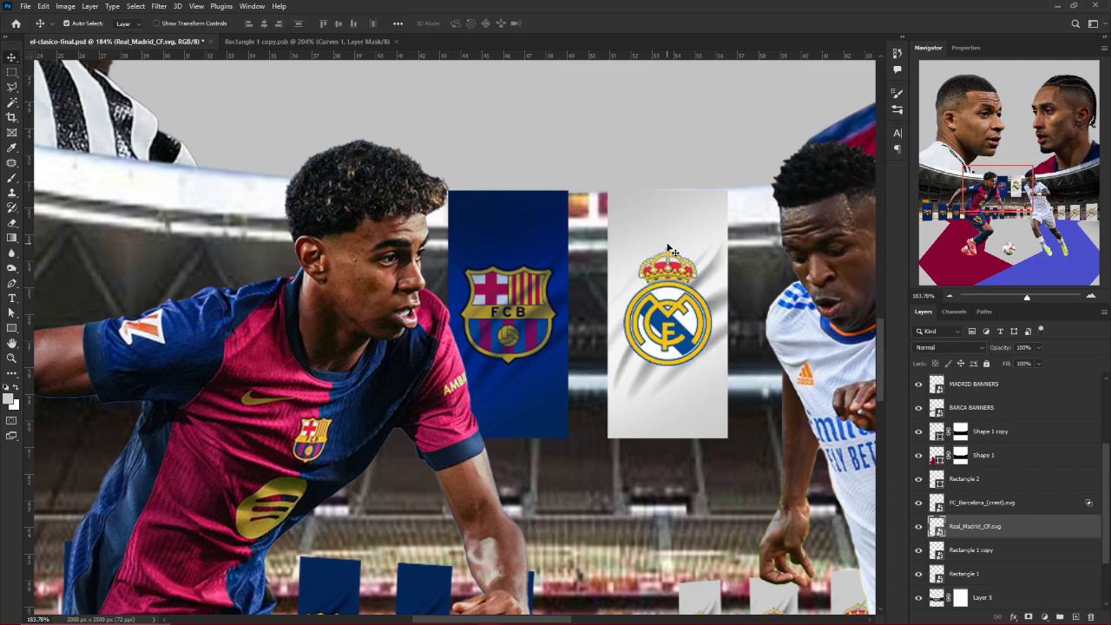
Blend the Real Madrid crest into the banner's creases by splitting the dark Blend If slider of the underlying layer
{"action": "double_click", "coordinate": [1046, 527]}
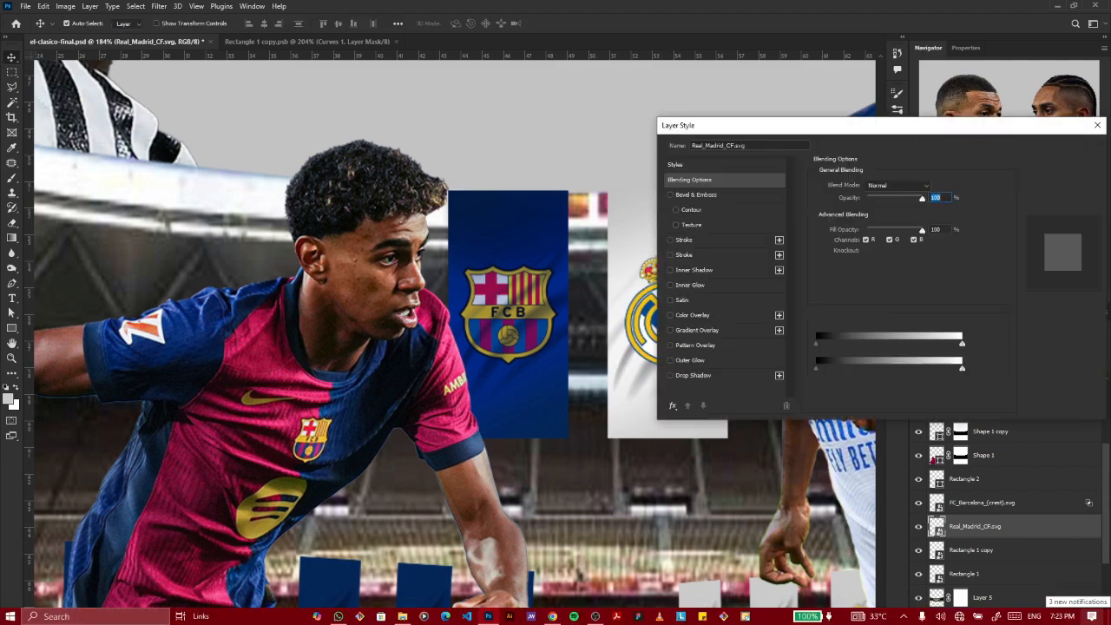
{"action": "left_click_drag", "start_coordinate": [889, 127], "coordinate": [314, 144]}
{"action": "left_click_drag", "start_coordinate": [243, 384], "coordinate": [293, 385]}
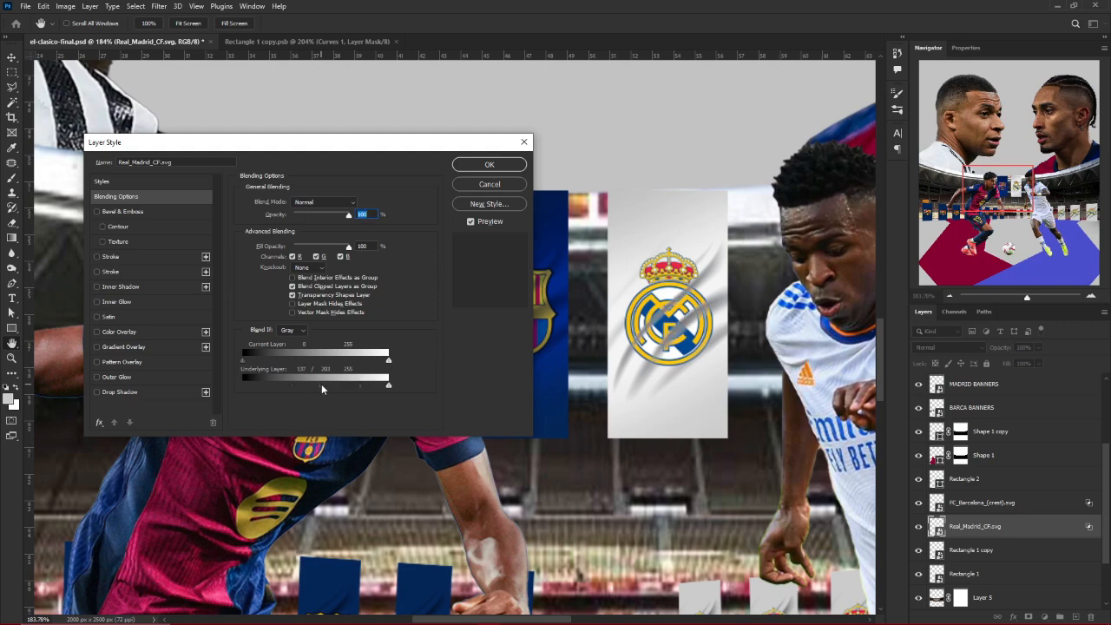
{"action": "key", "text": "Return"}
Fill the upright rectangle between the two midfield players with brown and move it up between the banner rows
{"action": "scroll", "coordinate": [703, 365], "scroll_direction": "down", "scroll_amount": 8}
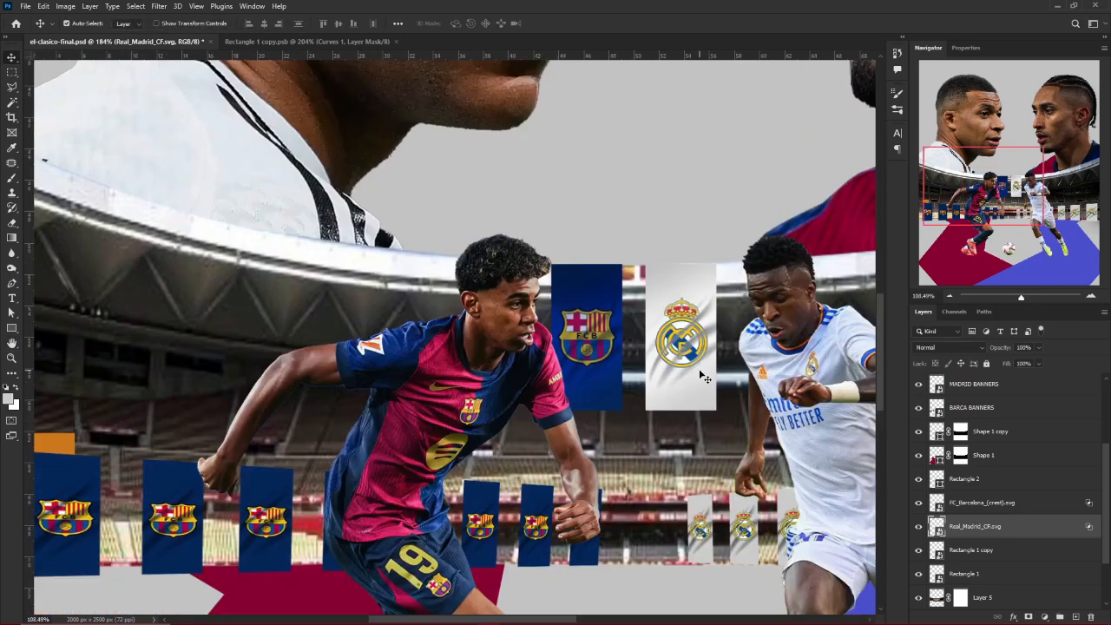
{"action": "scroll", "coordinate": [703, 375], "scroll_direction": "up", "scroll_amount": 2}
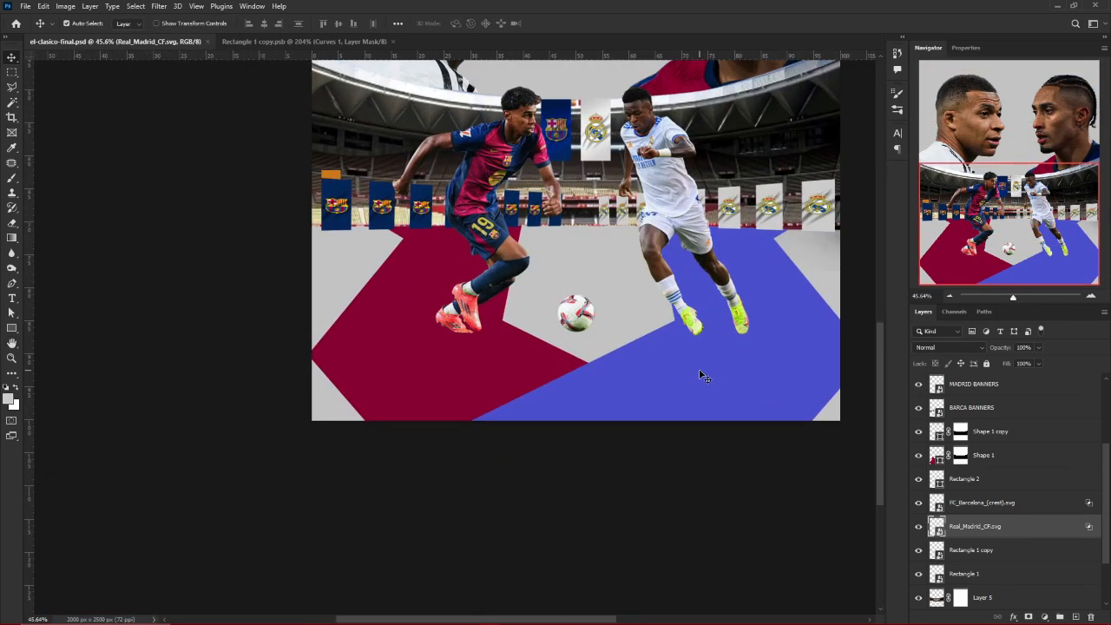
{"action": "scroll", "coordinate": [710, 408], "scroll_direction": "down", "scroll_amount": 4}
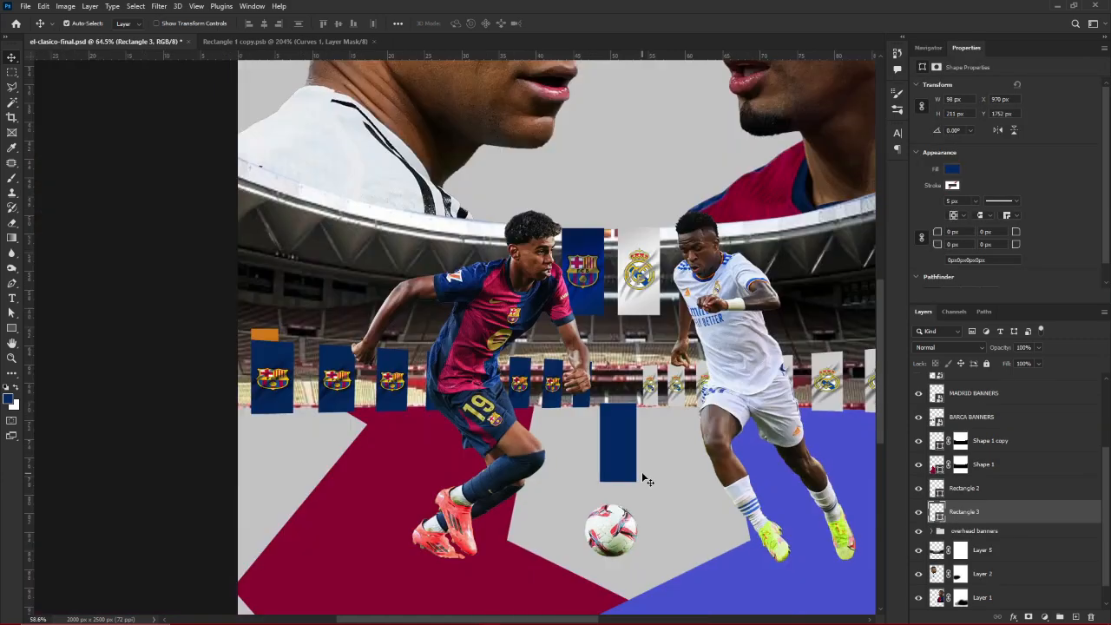
{"action": "left_click", "coordinate": [836, 325]}
{"action": "left_click", "coordinate": [790, 242]}
{"action": "key", "text": "Return"}
{"action": "key", "text": "shift+Up"}
{"action": "key", "text": "shift+Up"}
{"action": "key", "text": "shift+Up"}
{"action": "key", "text": "shift+Up"}
{"action": "key", "text": "shift+Up"}
{"action": "key", "text": "shift+Up"}
{"action": "key", "text": "shift+Down"}
{"action": "key", "text": "shift+Down"}
{"action": "left_click", "coordinate": [928, 48]}
Draw an 89 × 60 px brown rectangle against the lower right side of the upright block as a podium step
{"action": "scroll", "coordinate": [639, 482], "scroll_direction": "up", "scroll_amount": 12}
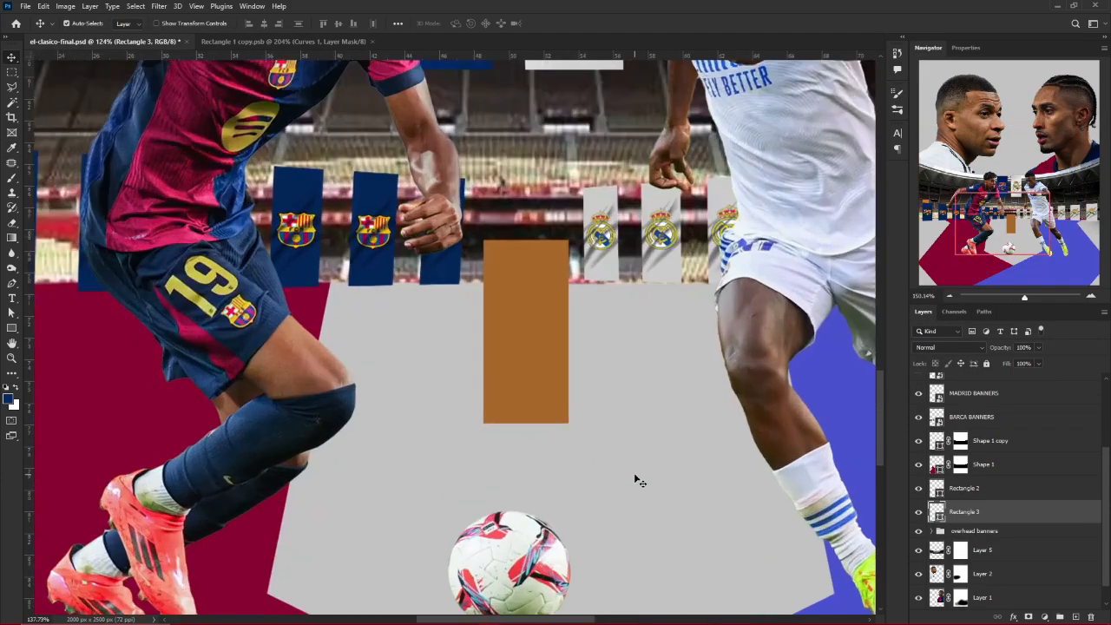
{"action": "scroll", "coordinate": [667, 470], "scroll_direction": "up", "scroll_amount": 2}
{"action": "key", "text": "u"}
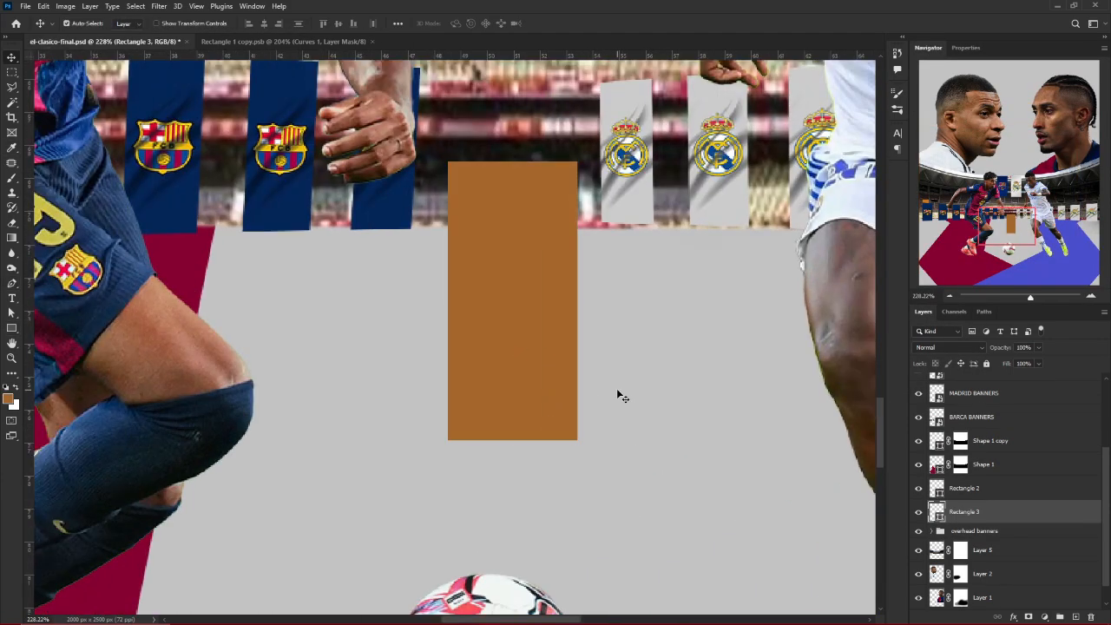
{"action": "left_click_drag", "start_coordinate": [596, 361], "coordinate": [708, 440]}
{"action": "key", "text": "v"}
{"action": "key", "text": "shift+Left"}
Duplicate the podium step rectangle and shift the copy to the left side of the upright block
{"action": "key", "text": "ctrl+j"}
{"action": "key", "text": "shift+Left"}
{"action": "key", "text": "shift+Left"}
{"action": "key", "text": "shift+Left"}
{"action": "key", "text": "shift+Left"}
{"action": "key", "text": "shift+Left"}
{"action": "key", "text": "shift+Left"}
{"action": "key", "text": "shift+Left"}
{"action": "key", "text": "shift+Left"}
{"action": "key", "text": "shift+Left"}
{"action": "key", "text": "shift+Left"}
{"action": "key", "text": "shift+Left"}
{"action": "key", "text": "shift+Left"}
Draw a slanted top face above the right podium step with the Pen tool and move it behind the podium rectangles
{"action": "left_click", "coordinate": [1077, 617], "text": "ctrl"}
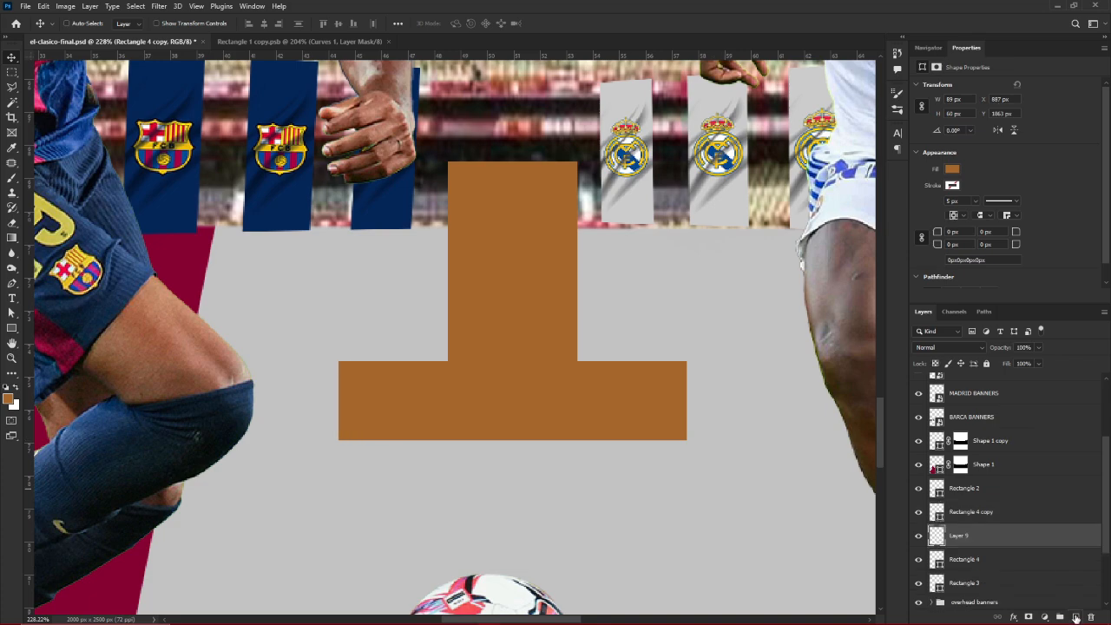
{"action": "key", "text": "u"}
{"action": "left_click", "coordinate": [610, 332]}
{"action": "key", "text": "Escape"}
{"action": "key", "text": "p"}
{"action": "left_click", "coordinate": [569, 328]}
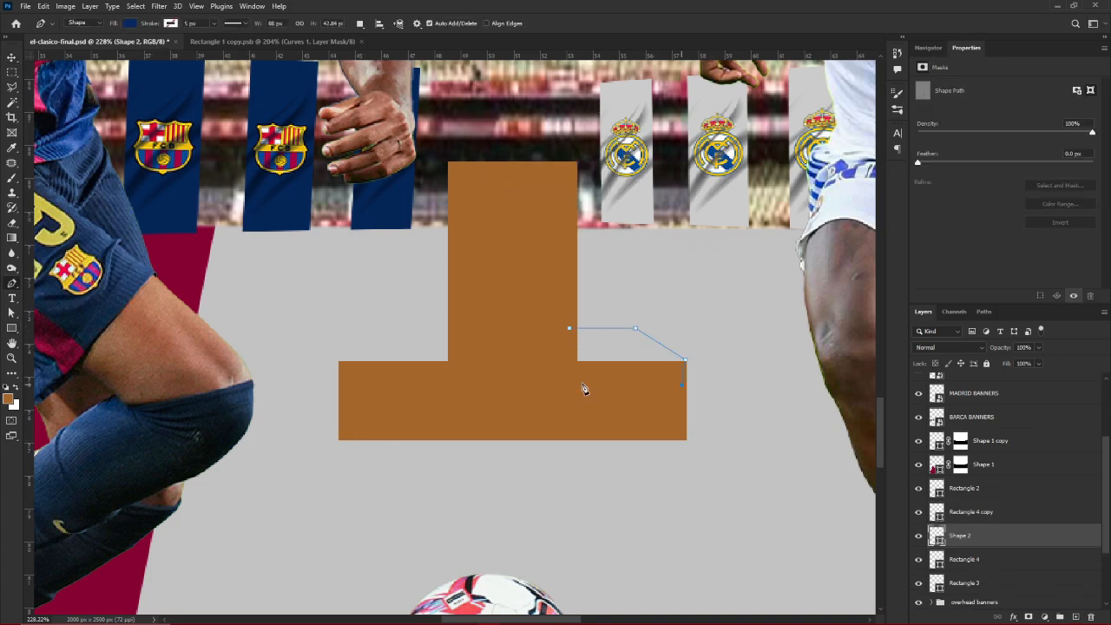
{"action": "left_click", "coordinate": [557, 384]}
{"action": "left_click", "coordinate": [569, 329]}
{"action": "key", "text": "ctrl+["}
{"action": "key", "text": "ctrl+["}
Fill the right podium step's top face with a dark brown
{"action": "left_click", "coordinate": [8, 399]}
{"action": "key", "text": "Escape"}
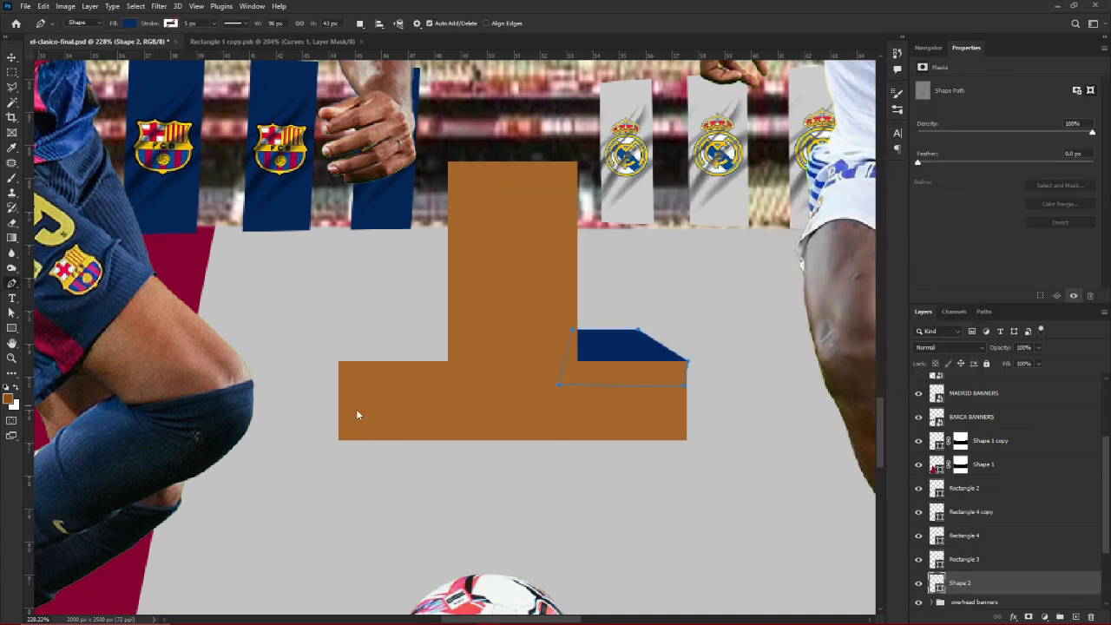
{"action": "left_click", "coordinate": [8, 398]}
{"action": "left_click", "coordinate": [807, 270]}
{"action": "key", "text": "Return"}
{"action": "key", "text": "alt+BackSpace"}
Duplicate the dark top face, mirror it horizontally and fit it above the left podium step
{"action": "scroll", "coordinate": [489, 400], "scroll_direction": "down", "scroll_amount": 4}
{"action": "scroll", "coordinate": [489, 399], "scroll_direction": "up", "scroll_amount": 4}
{"action": "key", "text": "ctrl+j"}
{"action": "key", "text": "ctrl+shift+Left"}
{"action": "key", "text": "ctrl+shift+Left"}
{"action": "key", "text": "ctrl+shift+Left"}
{"action": "key", "text": "ctrl+shift+Left"}
{"action": "key", "text": "ctrl+t"}
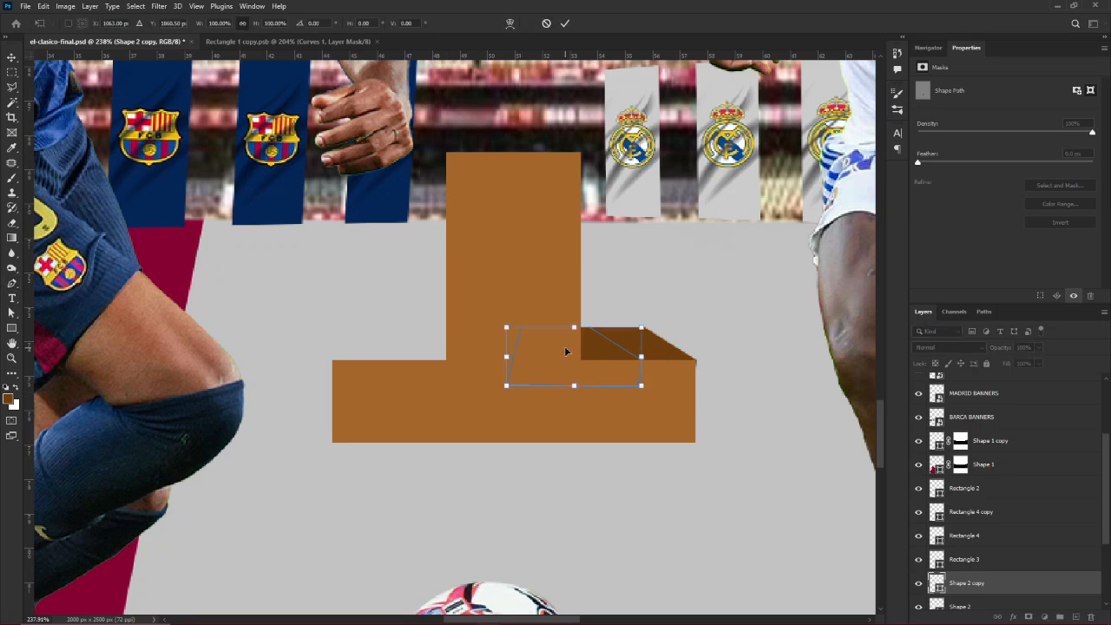
{"action": "left_click_drag", "start_coordinate": [398, 407], "coordinate": [389, 407]}
{"action": "key", "text": "Return"}
{"action": "key", "text": "ctrl+shift+Left"}
{"action": "key", "text": "ctrl+shift+Left"}
{"action": "key", "text": "ctrl+shift+Right"}
{"action": "key", "text": "v"}
{"action": "scroll", "coordinate": [390, 407], "scroll_direction": "down", "scroll_amount": 7}
{"action": "scroll", "coordinate": [417, 387], "scroll_direction": "up", "scroll_amount": 2}
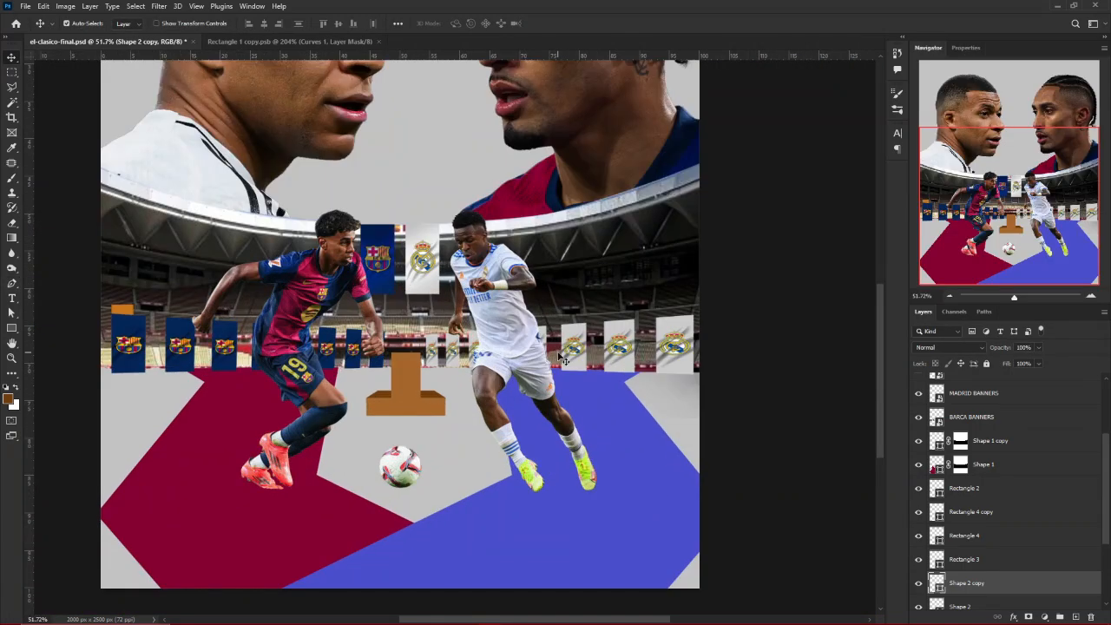
Draw a dark brown slanted top face above the podium's central block with the Pen tool
{"action": "scroll", "coordinate": [405, 323], "scroll_direction": "up", "scroll_amount": 6}
{"action": "key", "text": "p"}
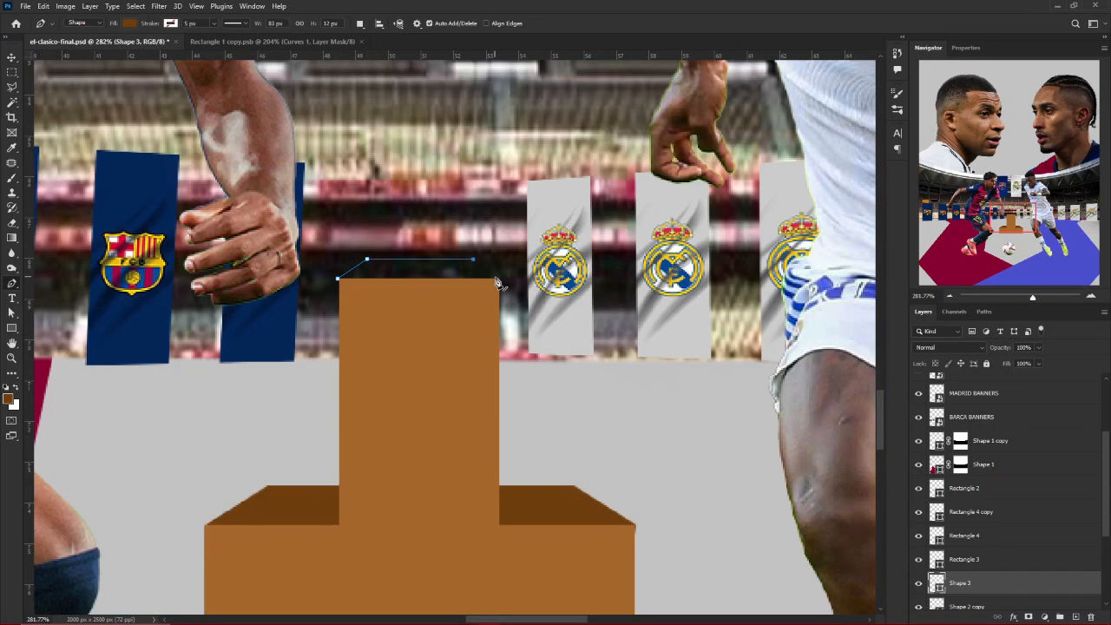
{"action": "scroll", "coordinate": [497, 279], "scroll_direction": "up", "scroll_amount": 3}
{"action": "left_click", "coordinate": [499, 276]}
{"action": "left_click", "coordinate": [156, 276]}
{"action": "key", "text": "v"}
Select all the podium's shape layers and combine them into a smart object named trophy stand
{"action": "scroll", "coordinate": [318, 355], "scroll_direction": "down", "scroll_amount": 8}
{"action": "scroll", "coordinate": [979, 536], "scroll_direction": "down", "scroll_amount": 3}
{"action": "left_click", "coordinate": [980, 536]}
{"action": "left_click", "coordinate": [972, 393], "text": "shift"}
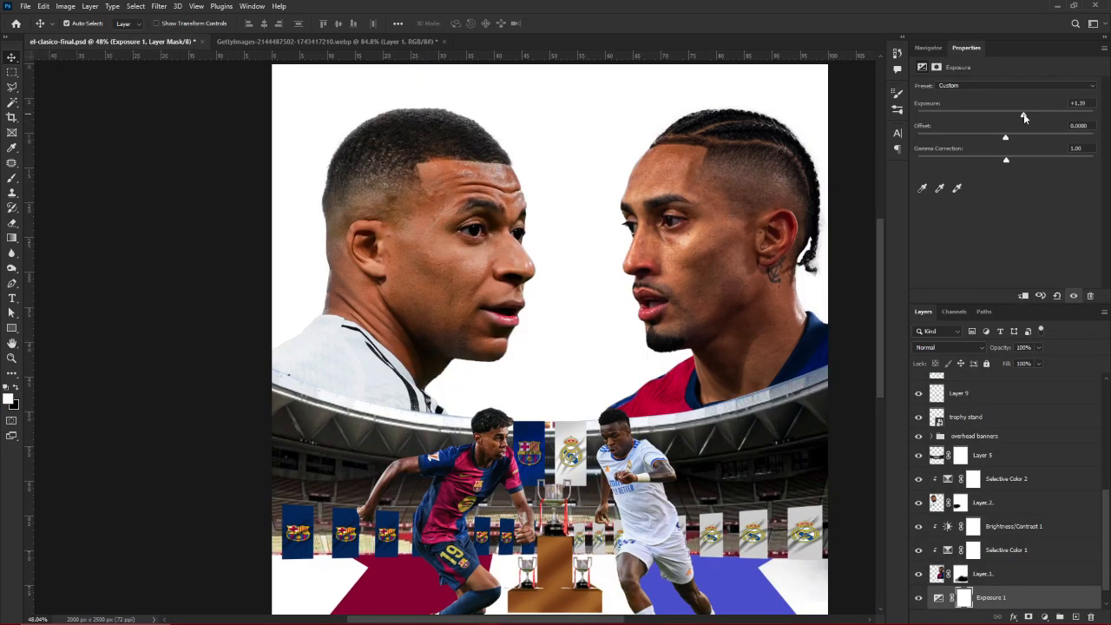
Invert the Exposure 1 mask and reveal a bright glow between the two large faces with a 1500 px soft brush
{"action": "key", "text": "ctrl+i"}
{"action": "scroll", "coordinate": [567, 281], "scroll_direction": "down", "scroll_amount": 3}
{"action": "left_click_drag", "start_coordinate": [565, 280], "coordinate": [562, 271]}
{"action": "key", "text": "bracketright"}
{"action": "key", "text": "bracketright"}
{"action": "key", "text": "bracketright"}
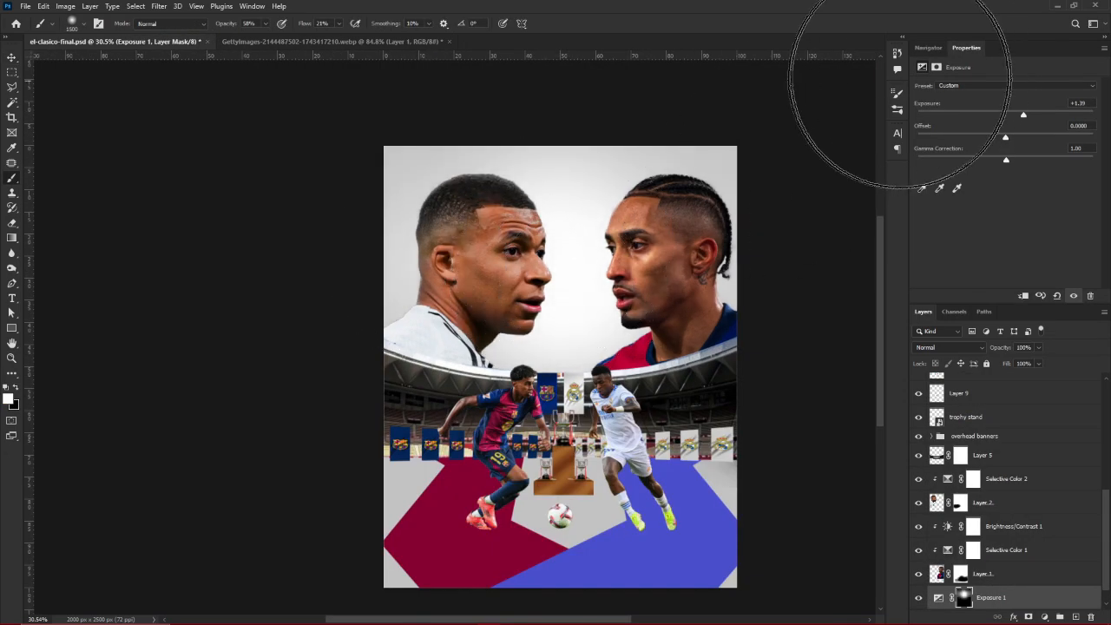
{"action": "left_click", "coordinate": [929, 48]}
Paint a horizontal stroke on the Exposure 1 mask around the trophy stand with a much smaller brush
{"action": "scroll", "coordinate": [523, 283], "scroll_direction": "up", "scroll_amount": 4}
{"action": "key", "text": "bracketleft"}
{"action": "key", "text": "bracketleft"}
{"action": "key", "text": "bracketleft"}
{"action": "key", "text": "bracketleft"}
{"action": "key", "text": "bracketleft"}
{"action": "key", "text": "bracketleft"}
{"action": "key", "text": "bracketleft"}
{"action": "key", "text": "bracketleft"}
{"action": "key", "text": "bracketleft"}
{"action": "key", "text": "bracketleft"}
{"action": "key", "text": "bracketleft"}
{"action": "left_click_drag", "start_coordinate": [531, 457], "coordinate": [622, 459]}
{"action": "scroll", "coordinate": [687, 447], "scroll_direction": "down", "scroll_amount": 5}
{"action": "key", "text": "v"}
Add a new empty layer directly above Selective Color 2
{"action": "left_click", "coordinate": [984, 574]}
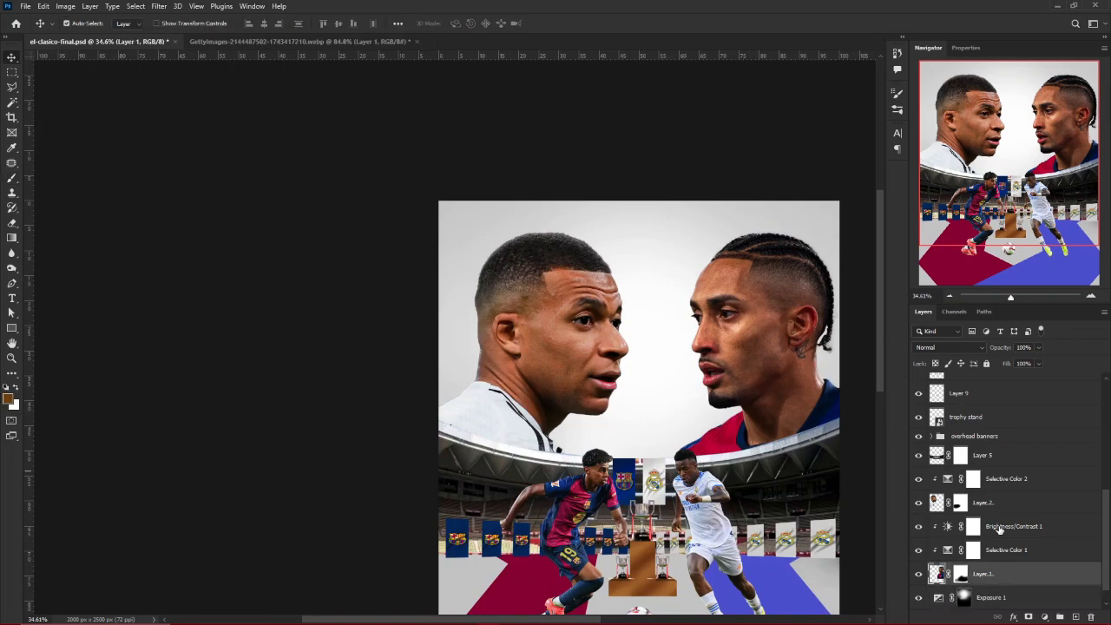
{"action": "left_click", "coordinate": [1004, 480]}
{"action": "left_click", "coordinate": [1076, 617]}
{"action": "left_click", "coordinate": [1046, 617]}
{"action": "left_click", "coordinate": [987, 523]}
Choose the pbbymef1 brush from the Free Powder set and make white the foreground colour
{"action": "left_click", "coordinate": [898, 110]}
{"action": "scroll", "coordinate": [616, 290], "scroll_direction": "down", "scroll_amount": 2}
{"action": "left_click", "coordinate": [615, 290]}
{"action": "left_click", "coordinate": [462, 388]}
{"action": "key", "text": "d"}
{"action": "key", "text": "x"}
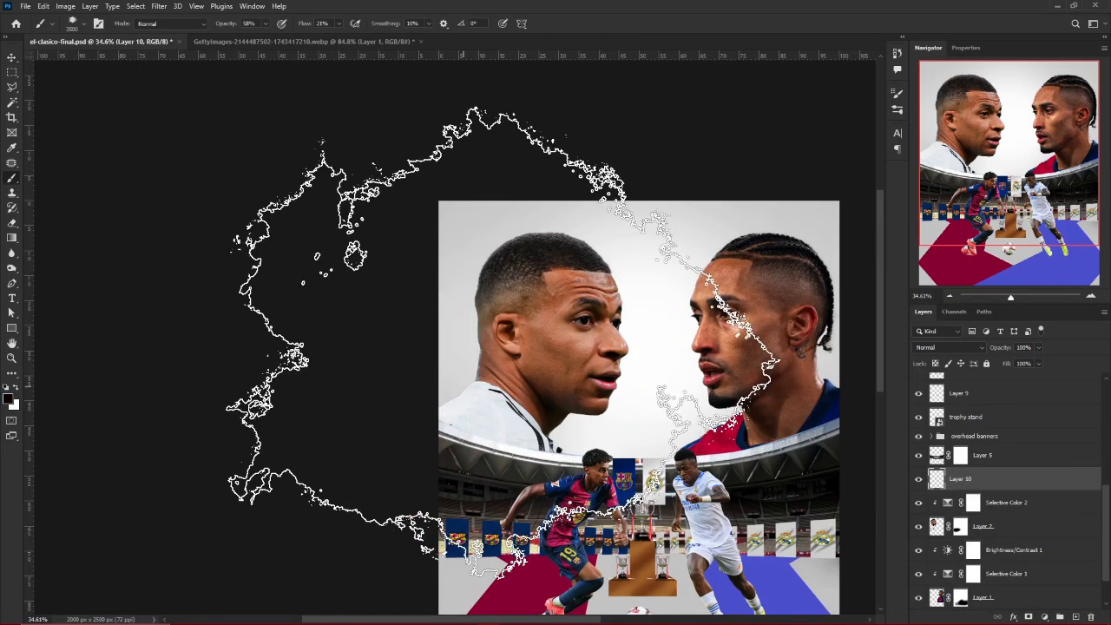
Reduce the powder brush to 700 px and paint white mist on Layer 10 across the lower shirt of the face facing left
{"action": "key", "text": "bracketleft"}
{"action": "key", "text": "bracketleft"}
{"action": "key", "text": "bracketleft"}
{"action": "key", "text": "bracketleft"}
{"action": "key", "text": "bracketleft"}
{"action": "key", "text": "bracketleft"}
{"action": "key", "text": "bracketleft"}
{"action": "key", "text": "bracketleft"}
{"action": "key", "text": "bracketleft"}
{"action": "key", "text": "bracketleft"}
{"action": "key", "text": "bracketleft"}
{"action": "scroll", "coordinate": [554, 347], "scroll_direction": "up", "scroll_amount": 2}
{"action": "key", "text": "bracketleft"}
{"action": "key", "text": "bracketleft"}
{"action": "key", "text": "bracketleft"}
{"action": "key", "text": "bracketleft"}
{"action": "key", "text": "bracketleft"}
{"action": "key", "text": "bracketleft"}
{"action": "key", "text": "bracketleft"}
{"action": "key", "text": "bracketleft"}
{"action": "key", "text": "bracketleft"}
{"action": "key", "text": "bracketleft"}
{"action": "key", "text": "bracketleft"}
{"action": "key", "text": "bracketleft"}
{"action": "key", "text": "bracketleft"}
{"action": "key", "text": "bracketleft"}
{"action": "key", "text": "bracketleft"}
{"action": "key", "text": "bracketleft"}
{"action": "key", "text": "bracketleft"}
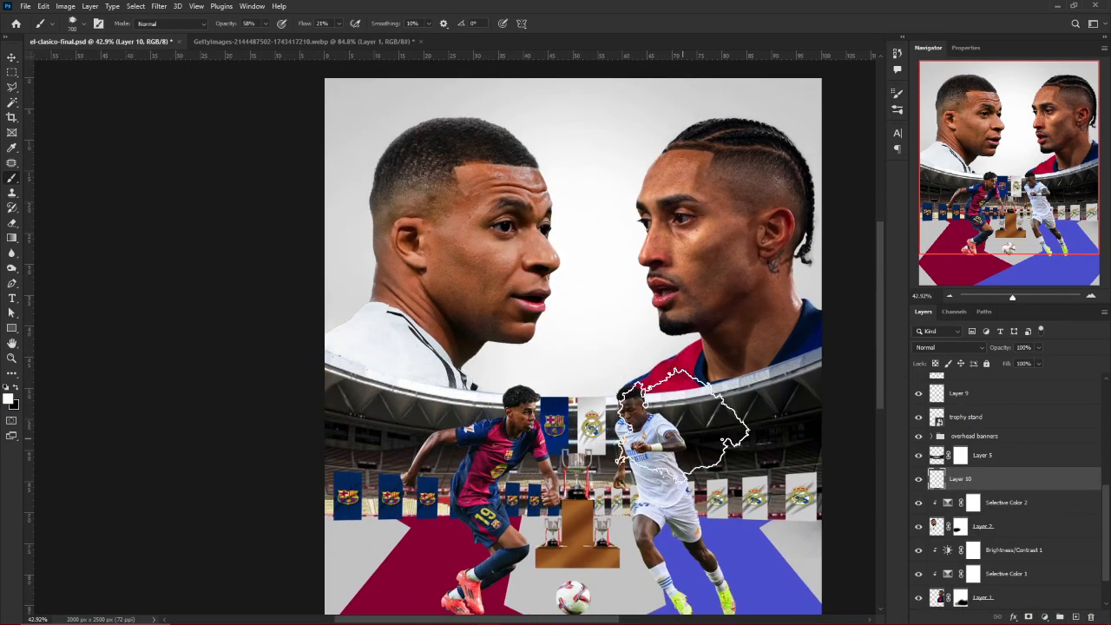
{"action": "left_click_drag", "start_coordinate": [836, 360], "coordinate": [643, 408]}
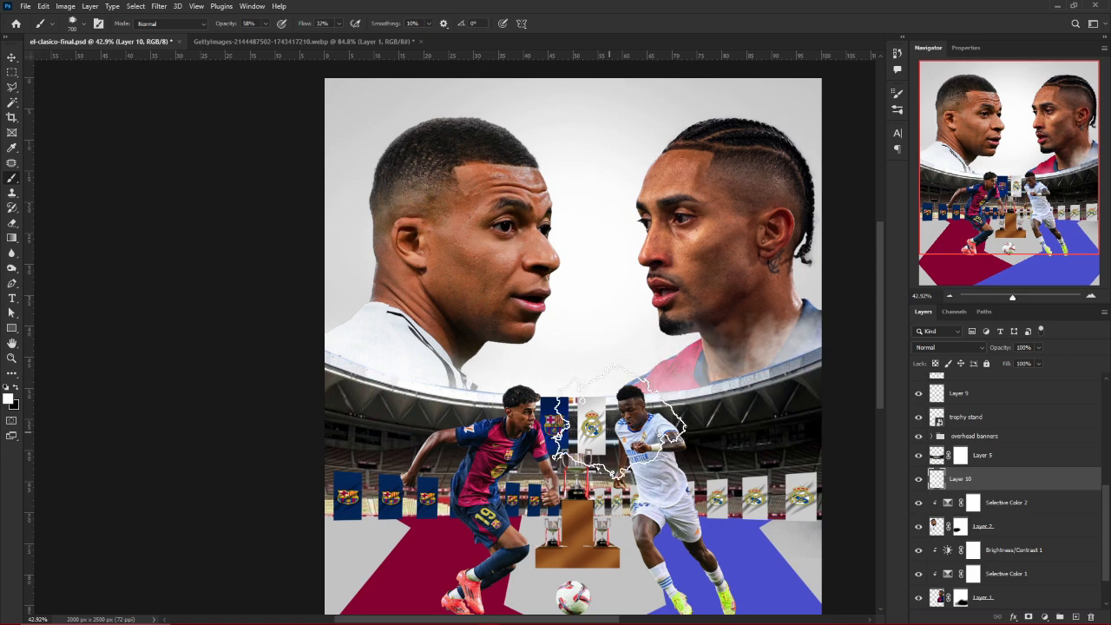
{"action": "scroll", "coordinate": [612, 427], "scroll_direction": "down", "scroll_amount": 1}
{"action": "key", "text": "bracketleft"}
{"action": "key", "text": "bracketleft"}
{"action": "key", "text": "bracketleft"}
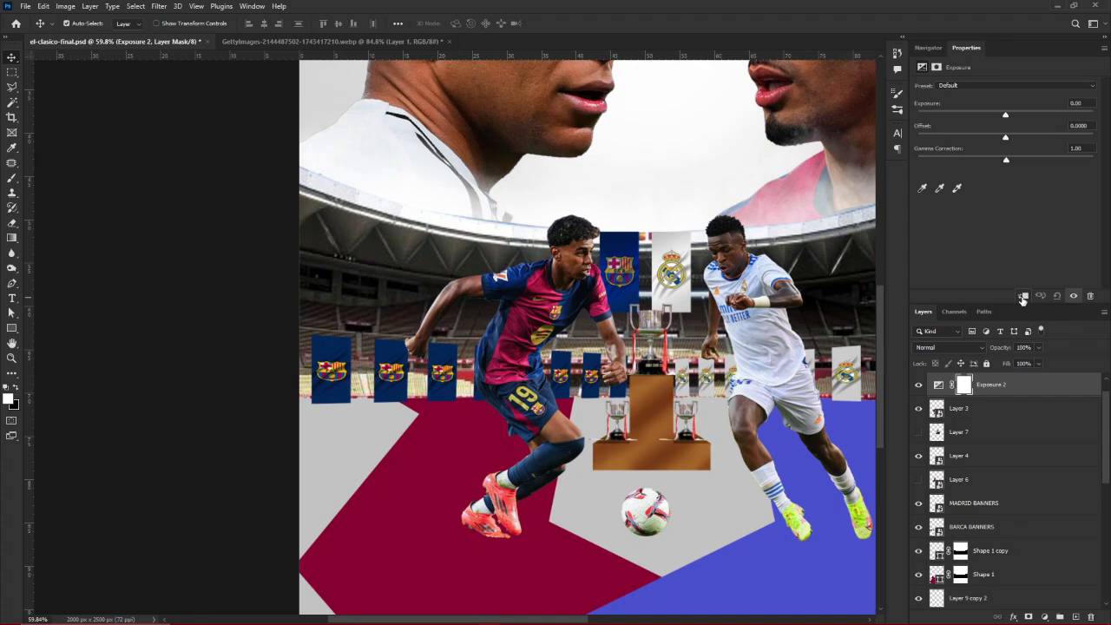
Set Exposure 2 over the running Barcelona player to exposure +3.23 and gamma 1.94, and invert its mask
{"action": "left_click_drag", "start_coordinate": [1005, 117], "coordinate": [1048, 117]}
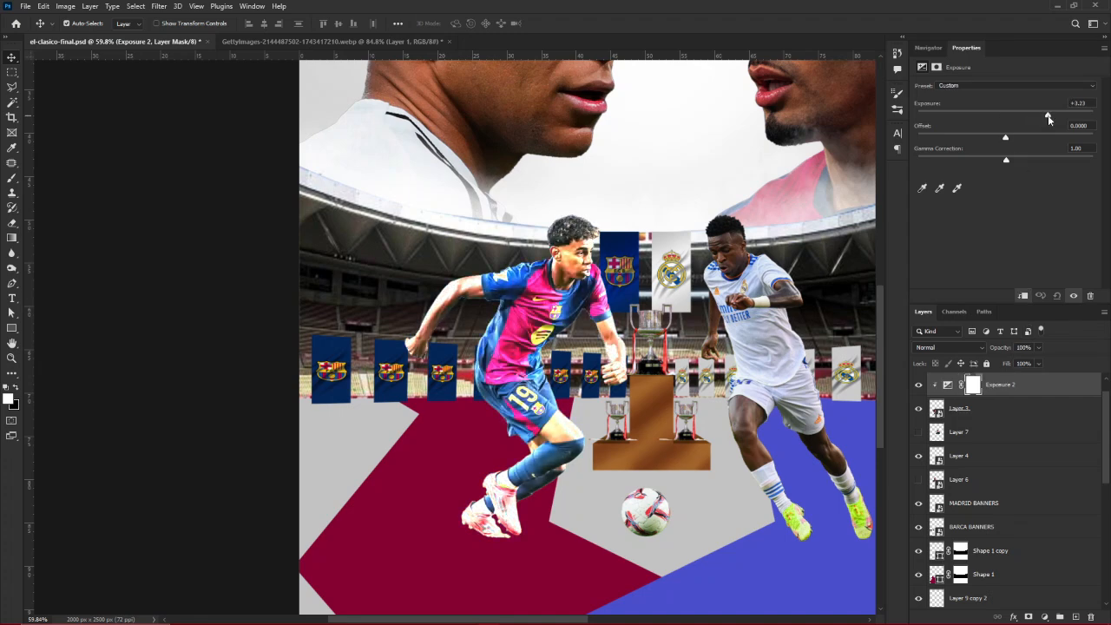
{"action": "left_click_drag", "start_coordinate": [1006, 160], "coordinate": [965, 164]}
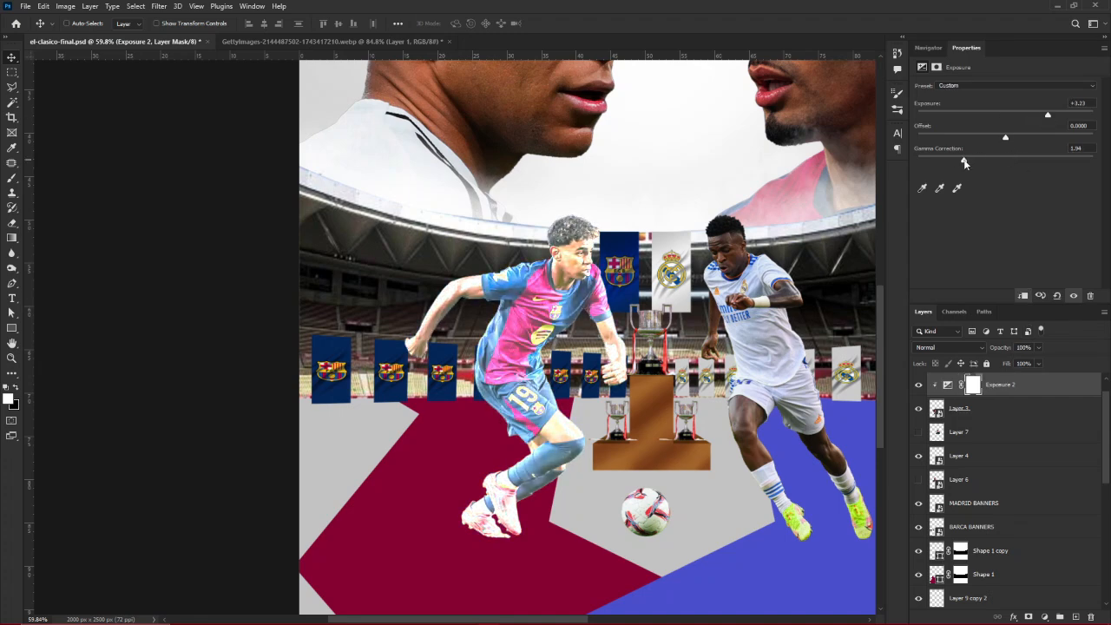
{"action": "key", "text": "ctrl+i"}
Switch to a soft round brush from the General Brushes and shrink it for detailed mask painting
{"action": "scroll", "coordinate": [646, 240], "scroll_direction": "up", "scroll_amount": 5}
{"action": "left_click", "coordinate": [902, 111]}
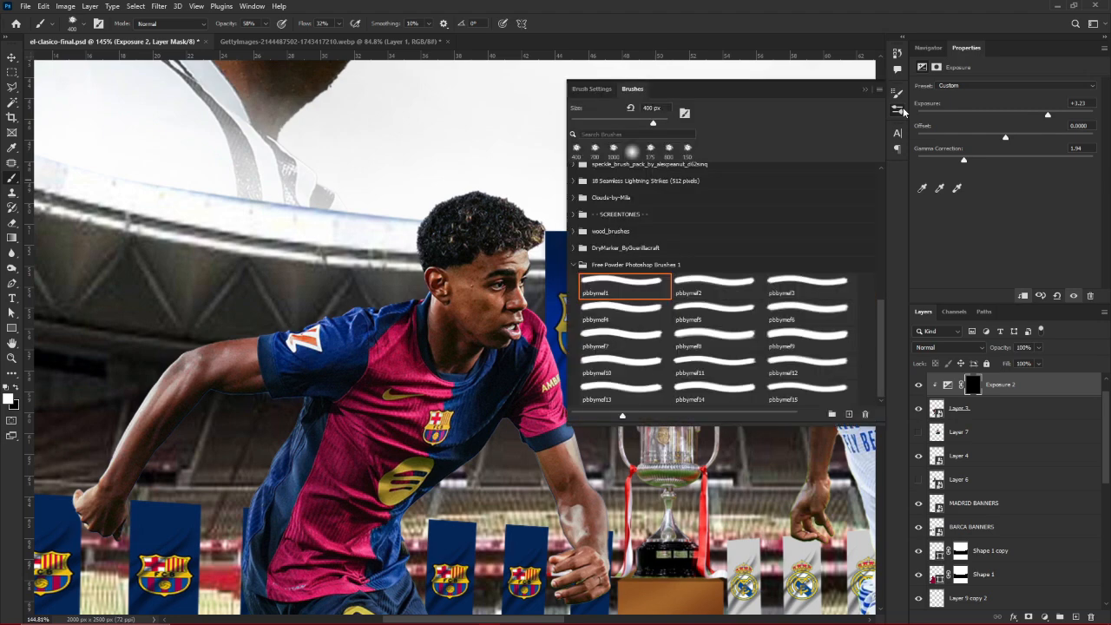
{"action": "scroll", "coordinate": [705, 206], "scroll_direction": "up", "scroll_amount": 10}
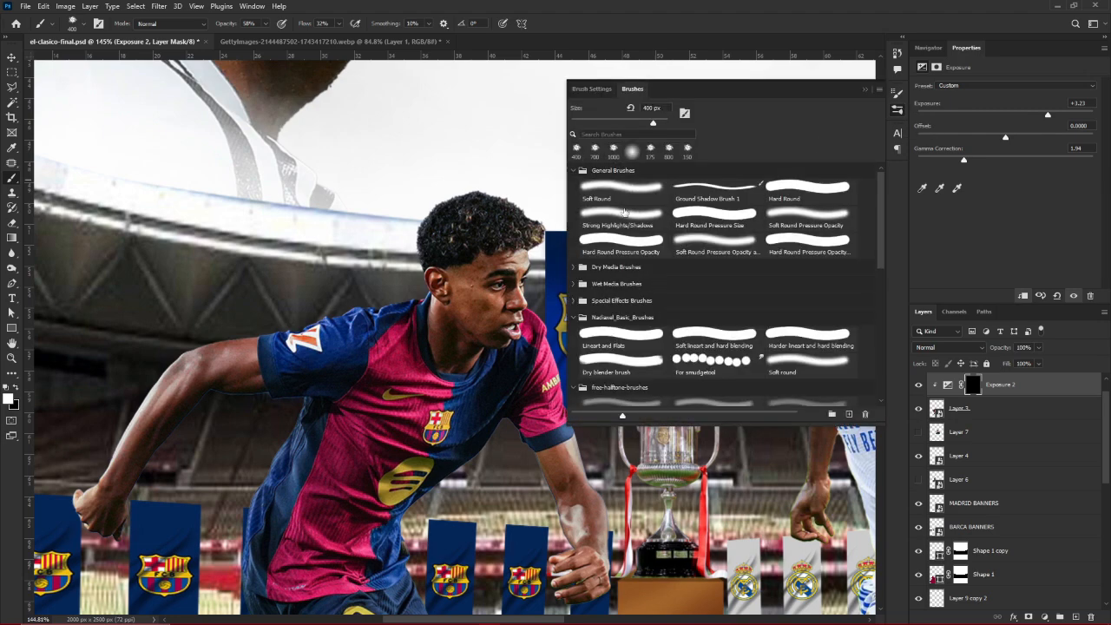
{"action": "left_click", "coordinate": [866, 90]}
{"action": "key", "text": "bracketleft"}
{"action": "key", "text": "bracketleft"}
{"action": "key", "text": "bracketleft"}
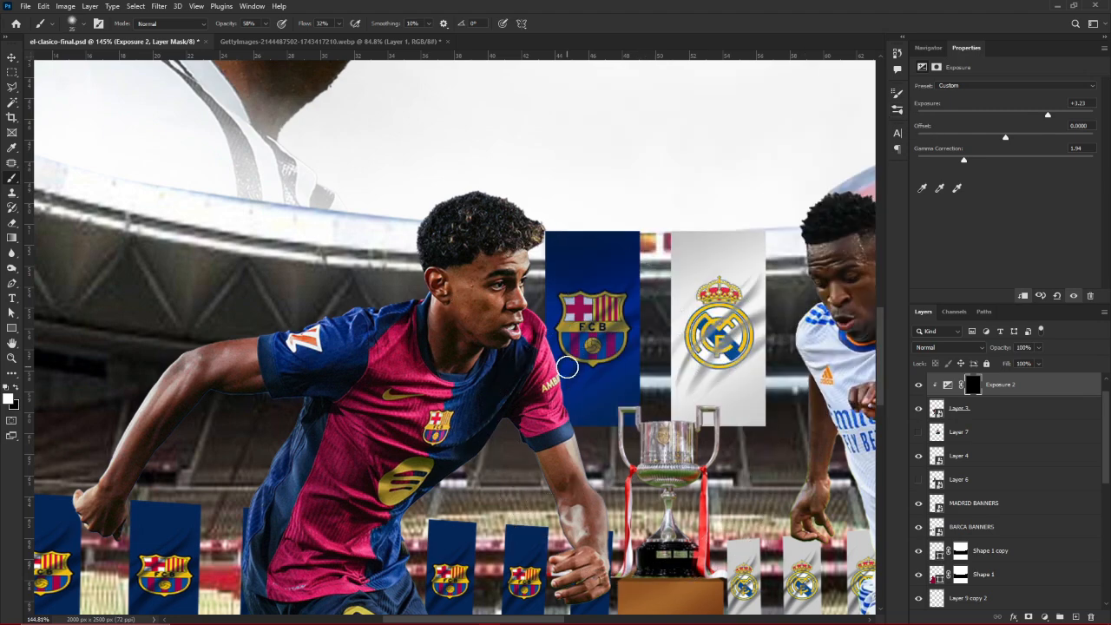
Paint rim light on the Exposure 2 mask along the Barcelona player's shoulder and the sleeve nearest the trophy
{"action": "scroll", "coordinate": [567, 367], "scroll_direction": "up", "scroll_amount": 5}
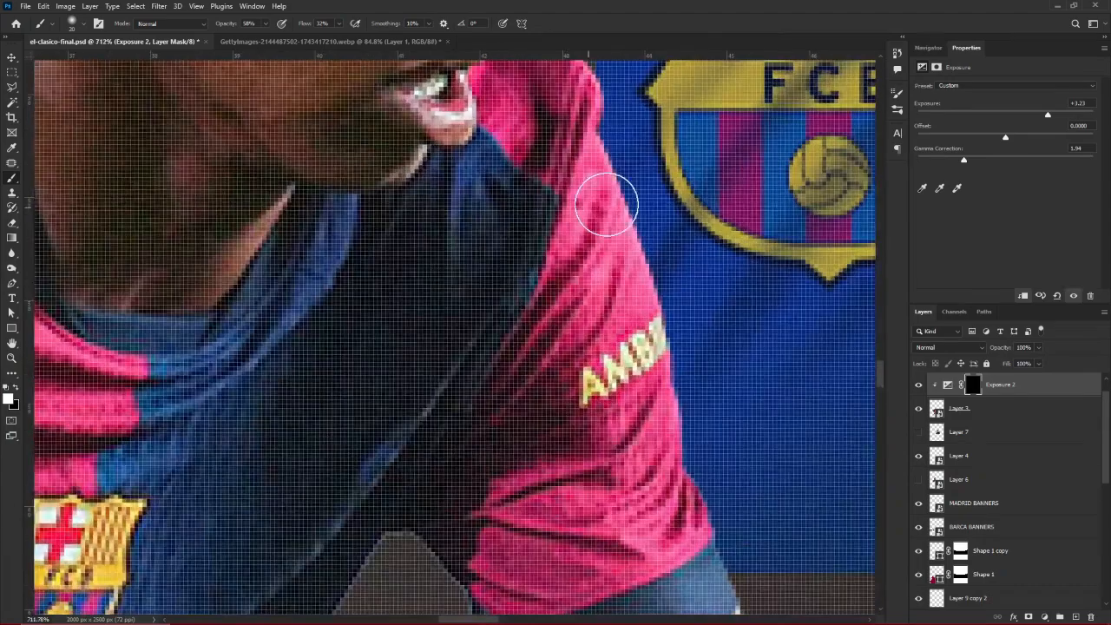
{"action": "mouse_move", "coordinate": [644, 483]}
{"action": "left_mouse_down"}
{"action": "mouse_move", "coordinate": [703, 542]}
{"action": "mouse_move", "coordinate": [599, 570]}
{"action": "left_mouse_up"}
{"action": "left_click_drag", "start_coordinate": [638, 565], "coordinate": [573, 296]}
{"action": "key", "text": "bracketright"}
{"action": "key", "text": "bracketright"}
{"action": "key", "text": "bracketright"}
{"action": "key", "text": "bracketright"}
{"action": "key", "text": "bracketright"}
{"action": "key", "text": "bracketright"}
{"action": "key", "text": "bracketright"}
{"action": "key", "text": "bracketright"}
{"action": "scroll", "coordinate": [556, 347], "scroll_direction": "down", "scroll_amount": 2}
{"action": "scroll", "coordinate": [613, 159], "scroll_direction": "down", "scroll_amount": 4}
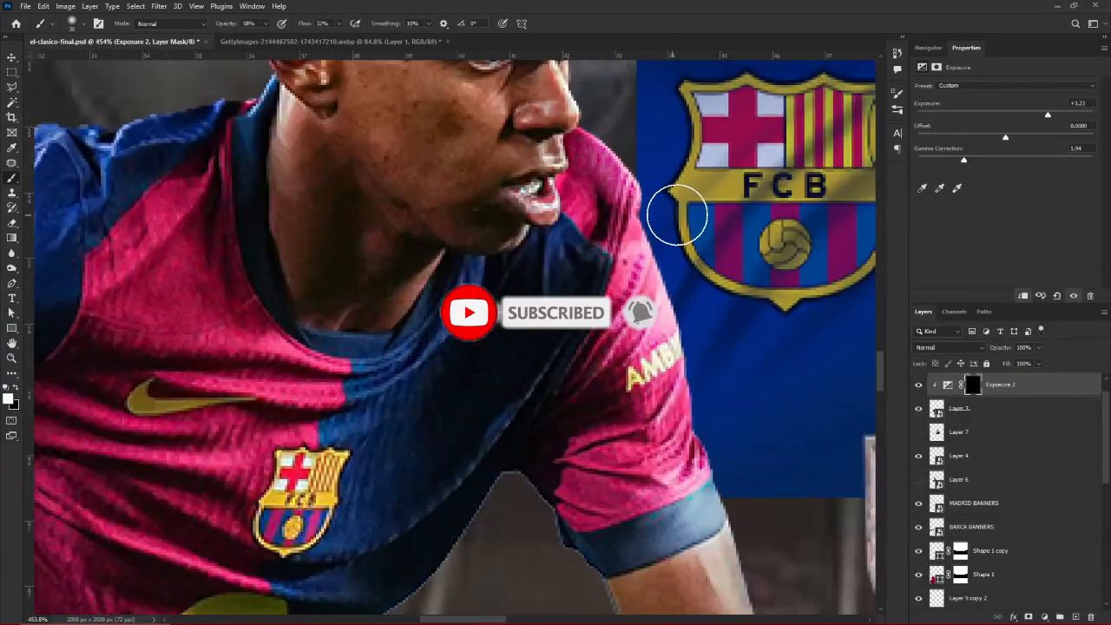
Paint highlights on the Exposure 2 mask down the Barcelona player's forearm and hand nearest the trophy, using a small brush
{"action": "scroll", "coordinate": [583, 377], "scroll_direction": "up", "scroll_amount": 3}
{"action": "scroll", "coordinate": [667, 80], "scroll_direction": "down", "scroll_amount": 3}
{"action": "scroll", "coordinate": [713, 285], "scroll_direction": "up", "scroll_amount": 3}
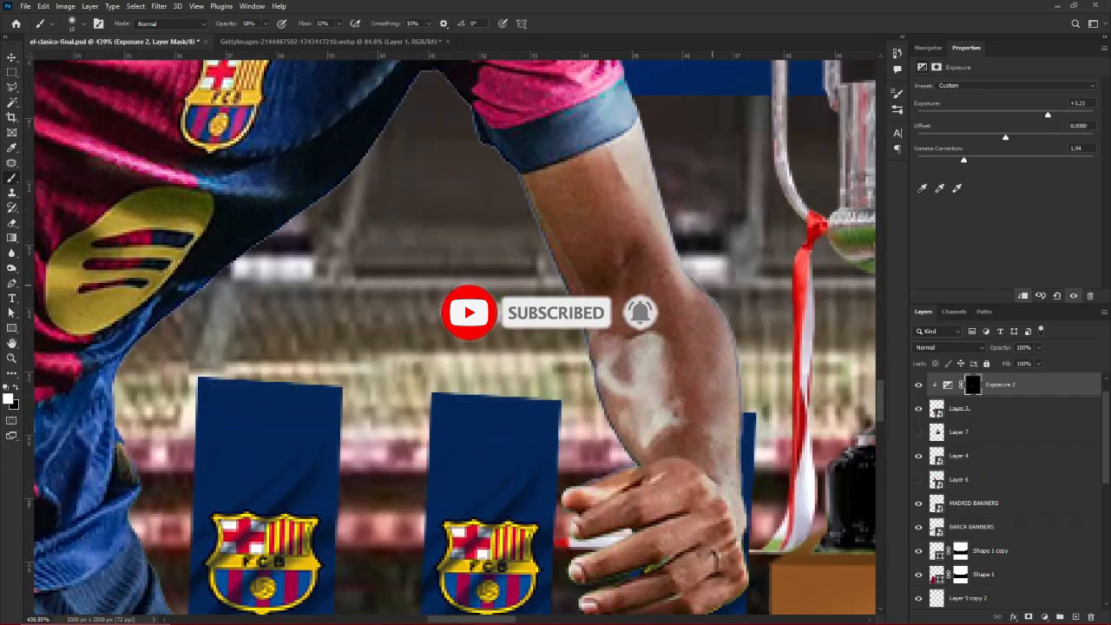
{"action": "scroll", "coordinate": [699, 233], "scroll_direction": "down", "scroll_amount": 3}
{"action": "scroll", "coordinate": [595, 398], "scroll_direction": "up", "scroll_amount": 5}
{"action": "key", "text": "bracketleft"}
{"action": "key", "text": "bracketleft"}
{"action": "key", "text": "bracketleft"}
{"action": "mouse_move", "coordinate": [647, 365]}
{"action": "left_mouse_down"}
{"action": "mouse_move", "coordinate": [648, 425]}
{"action": "mouse_move", "coordinate": [632, 465]}
{"action": "left_mouse_up"}
{"action": "scroll", "coordinate": [591, 463], "scroll_direction": "down", "scroll_amount": 4}
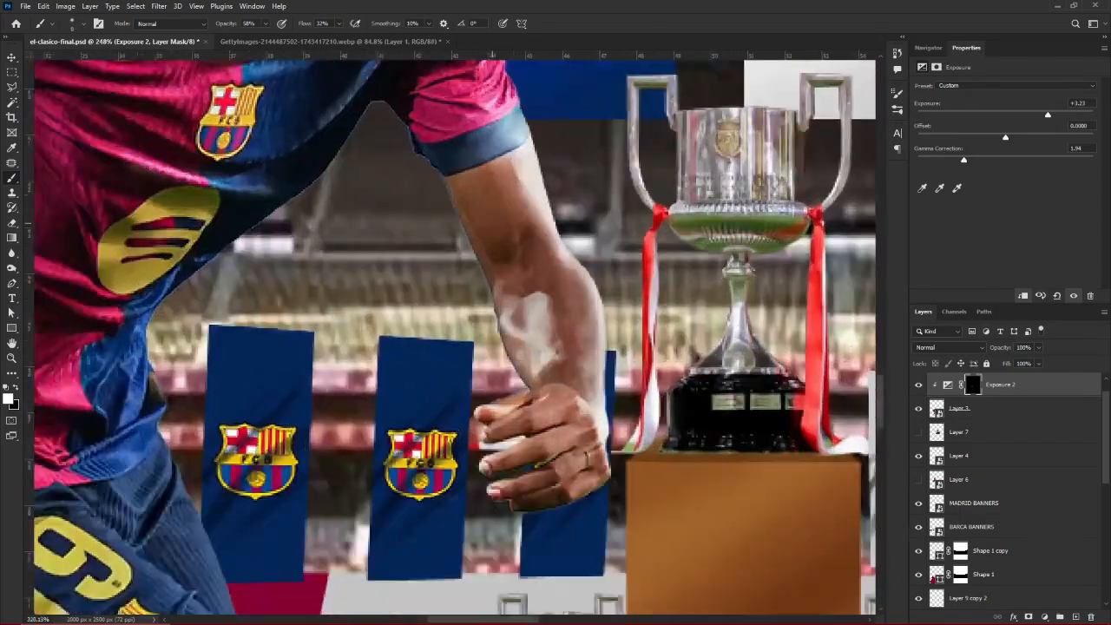
{"action": "scroll", "coordinate": [599, 504], "scroll_direction": "up", "scroll_amount": 3}
{"action": "scroll", "coordinate": [452, 364], "scroll_direction": "down", "scroll_amount": 4}
{"action": "scroll", "coordinate": [435, 435], "scroll_direction": "up", "scroll_amount": 7}
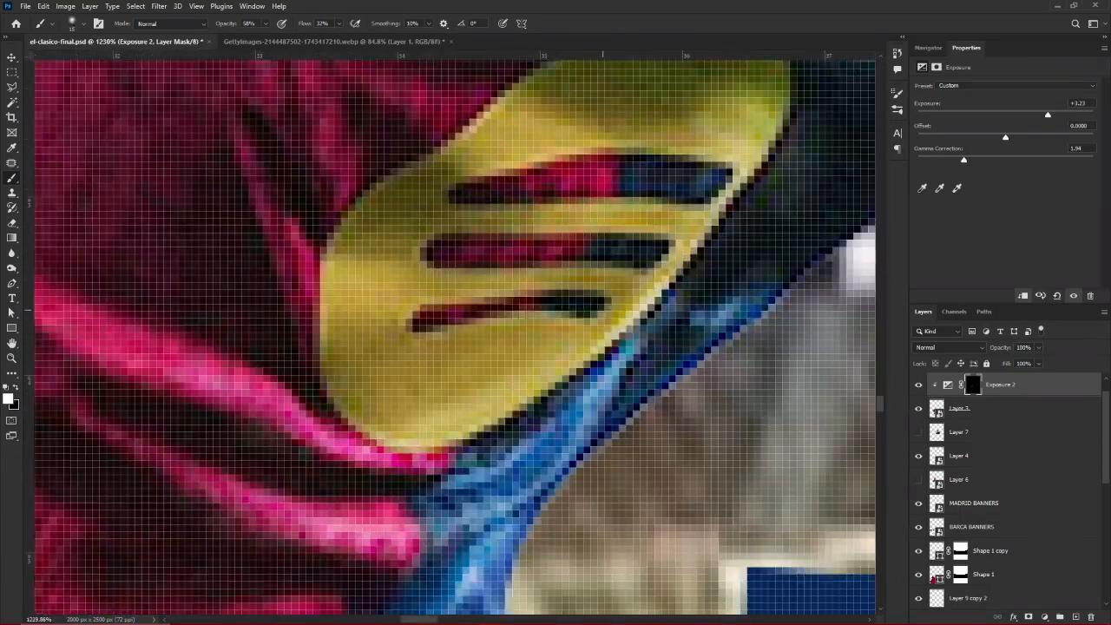
Brighten the yellow sponsor logo on the Barcelona shirt by painting over it on the Exposure 2 mask
{"action": "mouse_move", "coordinate": [695, 204]}
{"action": "left_mouse_down"}
{"action": "mouse_move", "coordinate": [689, 162]}
{"action": "mouse_move", "coordinate": [578, 301]}
{"action": "left_mouse_up"}
{"action": "scroll", "coordinate": [588, 355], "scroll_direction": "down", "scroll_amount": 6}
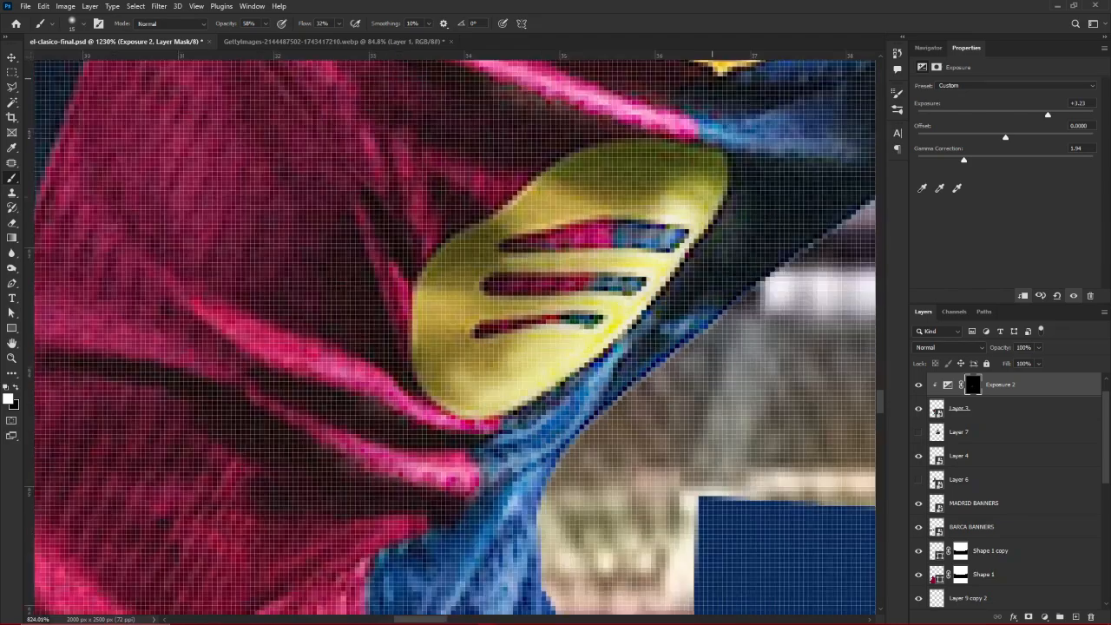
{"action": "scroll", "coordinate": [553, 590], "scroll_direction": "up", "scroll_amount": 4}
{"action": "scroll", "coordinate": [545, 356], "scroll_direction": "up", "scroll_amount": 1}
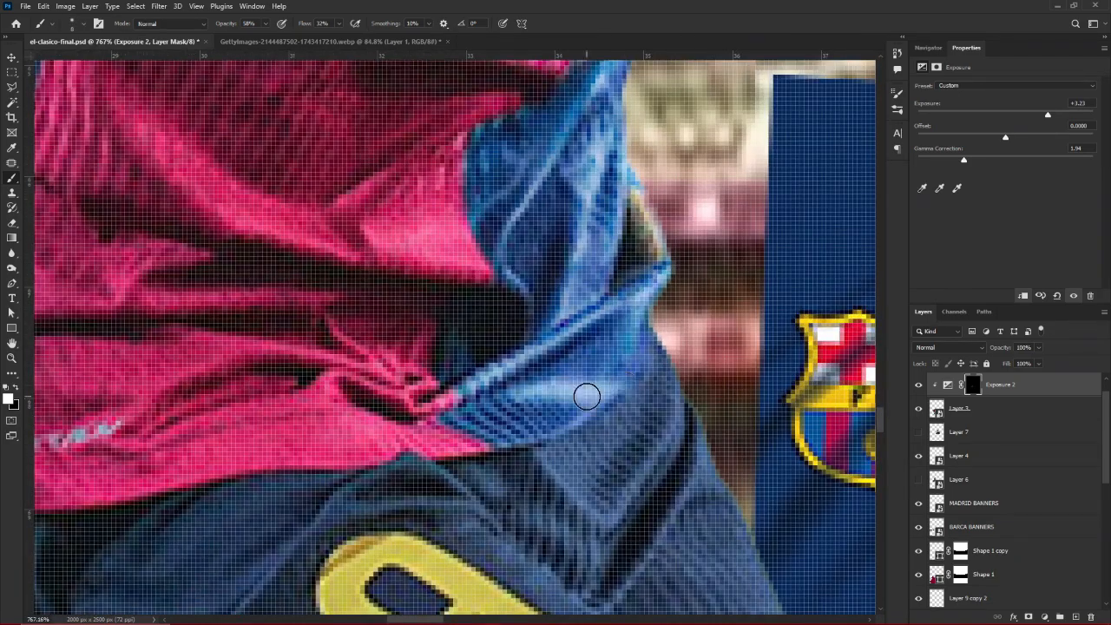
Paint highlights on the Exposure 2 mask over the folds and hem of the Barcelona shirt with a slightly larger brush
{"action": "key", "text": "bracketright"}
{"action": "key", "text": "bracketright"}
{"action": "key", "text": "bracketright"}
{"action": "left_click_drag", "start_coordinate": [547, 441], "coordinate": [299, 442]}
{"action": "scroll", "coordinate": [335, 264], "scroll_direction": "down", "scroll_amount": 1}
{"action": "left_click_drag", "start_coordinate": [342, 241], "coordinate": [441, 288]}
{"action": "scroll", "coordinate": [430, 334], "scroll_direction": "down", "scroll_amount": 3}
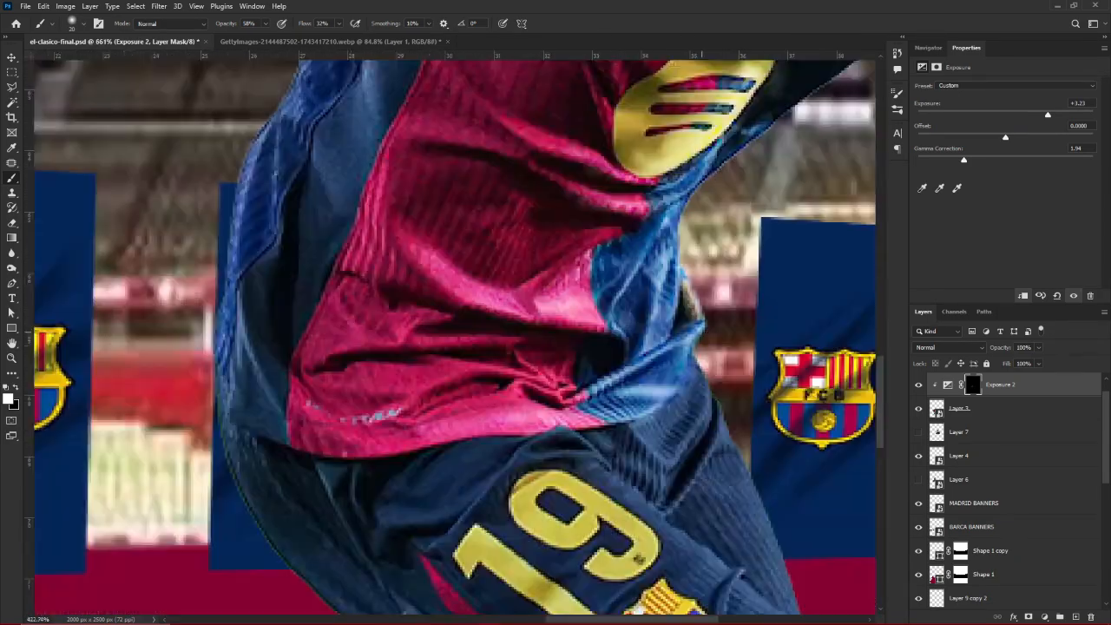
{"action": "scroll", "coordinate": [430, 334], "scroll_direction": "down", "scroll_amount": 2}
{"action": "scroll", "coordinate": [632, 478], "scroll_direction": "up", "scroll_amount": 4}
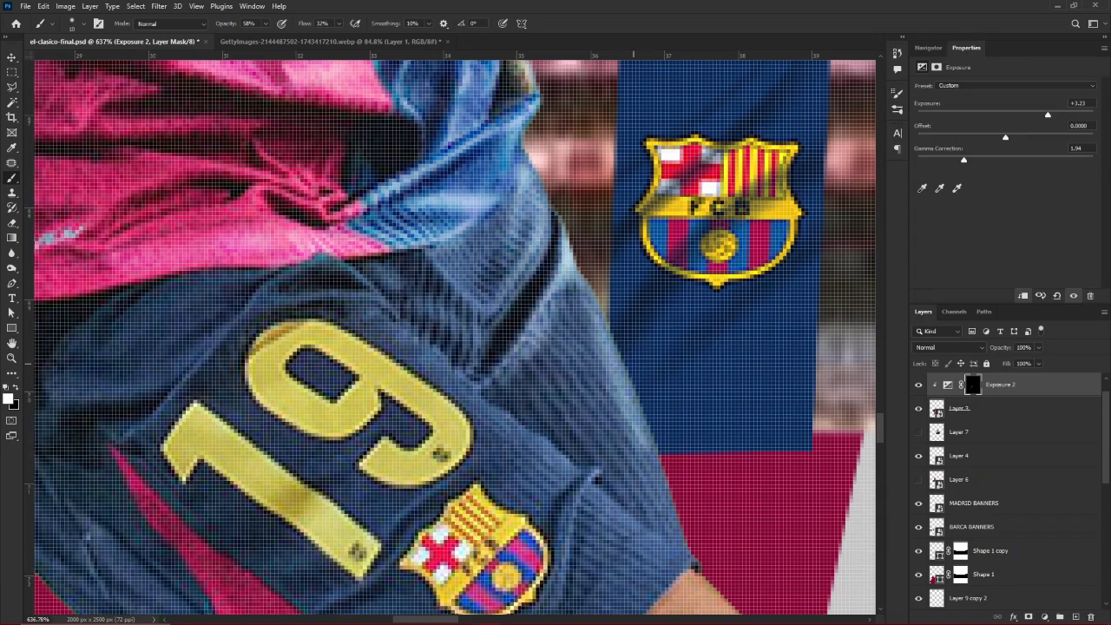
Paint highlights on the Exposure 2 mask along the front edge and creases of the Barcelona player's shorts
{"action": "scroll", "coordinate": [634, 365], "scroll_direction": "up", "scroll_amount": 2}
{"action": "key", "text": "bracketright"}
{"action": "mouse_move", "coordinate": [594, 449]}
{"action": "left_mouse_down"}
{"action": "mouse_move", "coordinate": [524, 208]}
{"action": "mouse_move", "coordinate": [627, 514]}
{"action": "left_mouse_up"}
{"action": "scroll", "coordinate": [508, 182], "scroll_direction": "down", "scroll_amount": 5}
{"action": "scroll", "coordinate": [507, 289], "scroll_direction": "up", "scroll_amount": 5}
{"action": "left_click_drag", "start_coordinate": [690, 404], "coordinate": [821, 454]}
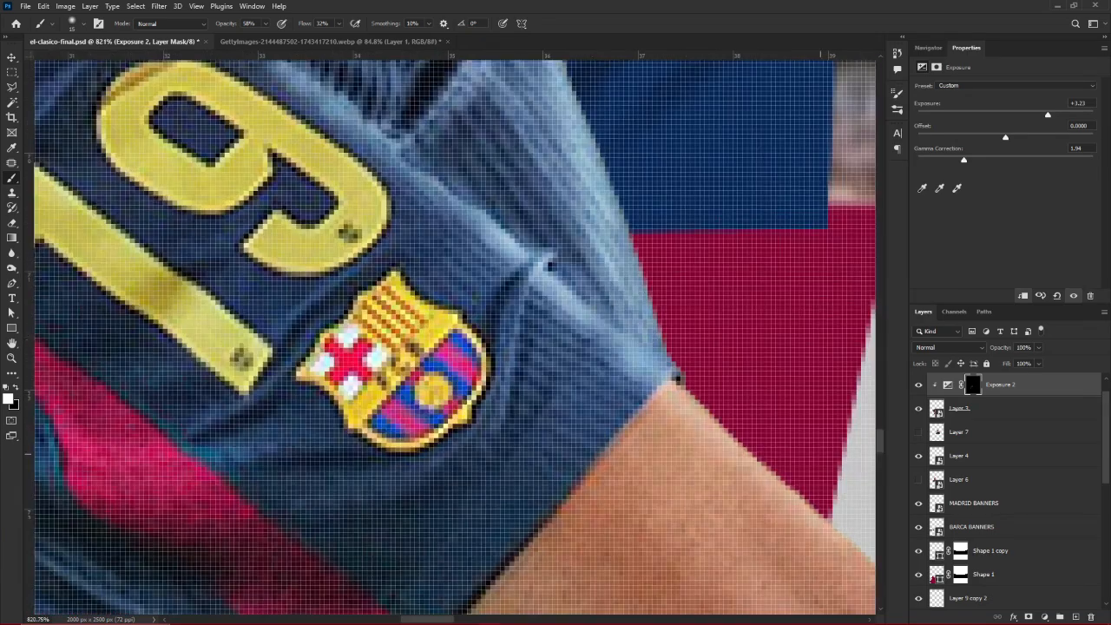
{"action": "scroll", "coordinate": [482, 430], "scroll_direction": "down", "scroll_amount": 6}
{"action": "scroll", "coordinate": [466, 362], "scroll_direction": "up", "scroll_amount": 4}
{"action": "scroll", "coordinate": [467, 362], "scroll_direction": "down", "scroll_amount": 3}
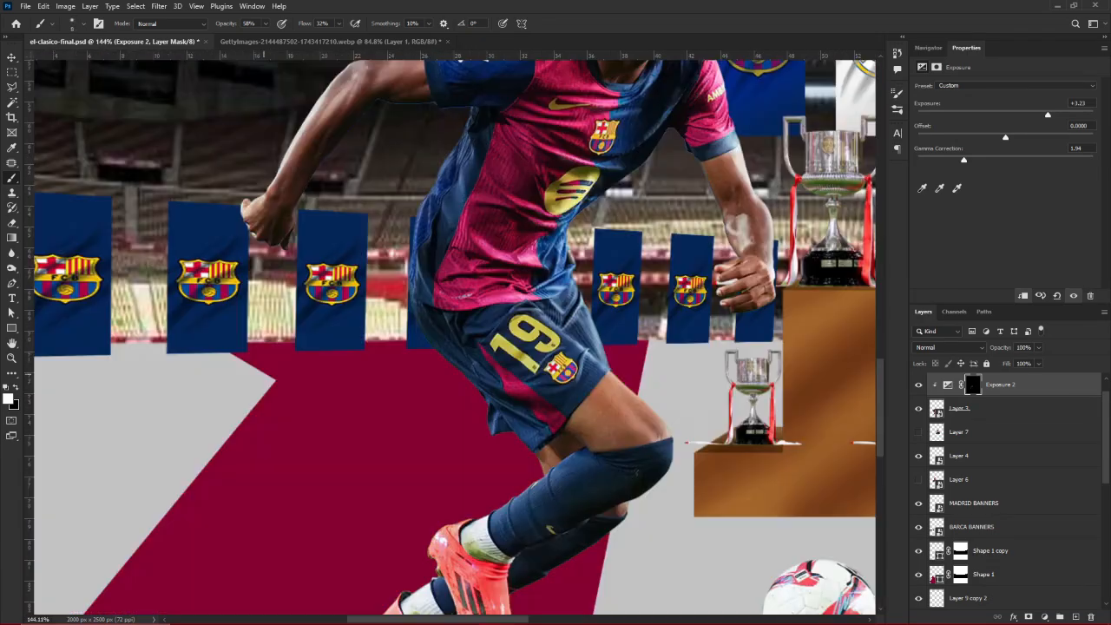
Paint rim light on the Exposure 2 mask around the Barcelona player's front knee and the top of the sock
{"action": "scroll", "coordinate": [633, 351], "scroll_direction": "up", "scroll_amount": 4}
{"action": "scroll", "coordinate": [633, 351], "scroll_direction": "down", "scroll_amount": 2}
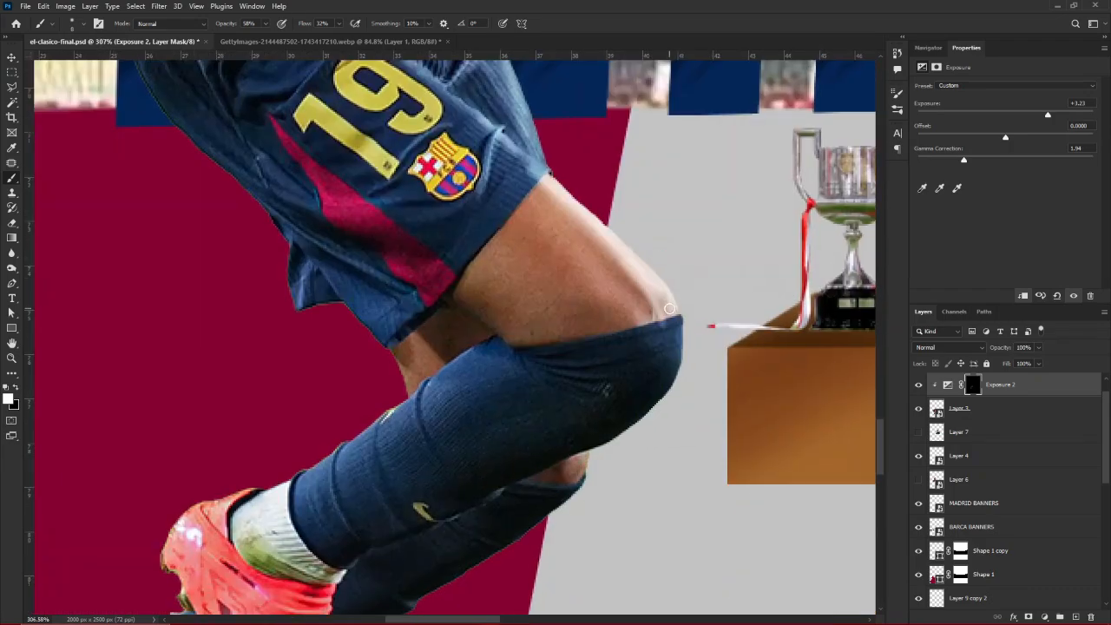
{"action": "scroll", "coordinate": [633, 350], "scroll_direction": "up", "scroll_amount": 5}
{"action": "left_click_drag", "start_coordinate": [745, 224], "coordinate": [726, 408]}
{"action": "key", "text": "bracketright"}
{"action": "key", "text": "bracketright"}
{"action": "left_click_drag", "start_coordinate": [726, 408], "coordinate": [742, 266]}
{"action": "scroll", "coordinate": [701, 280], "scroll_direction": "down", "scroll_amount": 5}
{"action": "key", "text": "bracketleft"}
{"action": "key", "text": "bracketleft"}
{"action": "scroll", "coordinate": [682, 303], "scroll_direction": "up", "scroll_amount": 3}
{"action": "left_click_drag", "start_coordinate": [705, 351], "coordinate": [742, 285]}
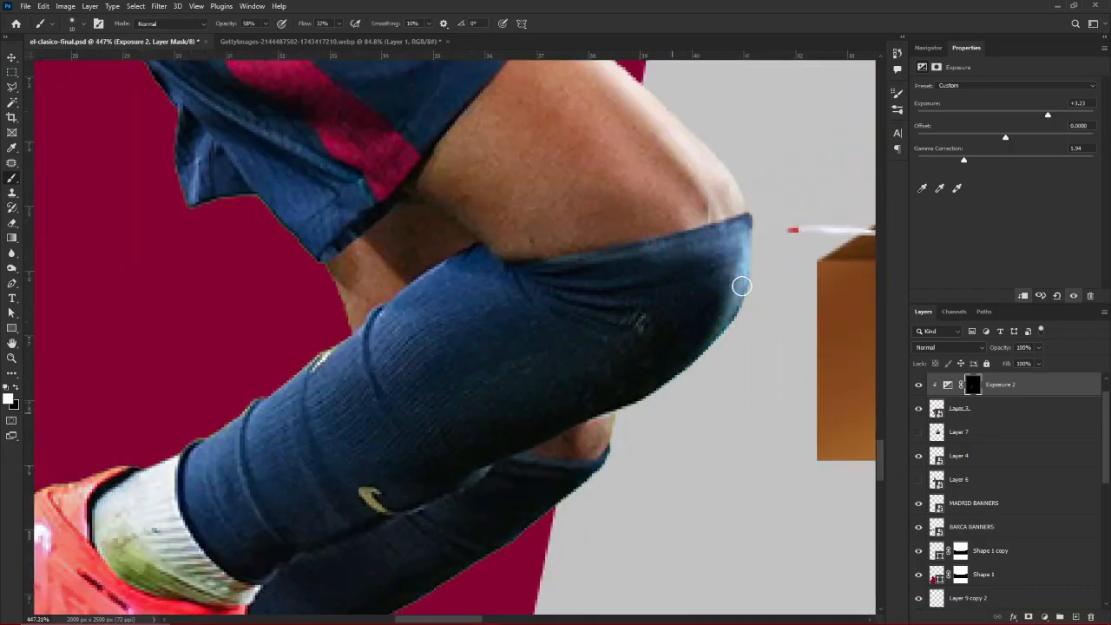
Extend the rim light on the Exposure 2 mask along the lower edges of both Barcelona socks
{"action": "scroll", "coordinate": [666, 339], "scroll_direction": "up", "scroll_amount": 4}
{"action": "left_click_drag", "start_coordinate": [666, 339], "coordinate": [675, 305]}
{"action": "scroll", "coordinate": [675, 305], "scroll_direction": "down", "scroll_amount": 4}
{"action": "scroll", "coordinate": [593, 345], "scroll_direction": "up", "scroll_amount": 3}
{"action": "left_click_drag", "start_coordinate": [753, 229], "coordinate": [593, 344]}
{"action": "scroll", "coordinate": [626, 313], "scroll_direction": "down", "scroll_amount": 4}
{"action": "scroll", "coordinate": [683, 286], "scroll_direction": "up", "scroll_amount": 3}
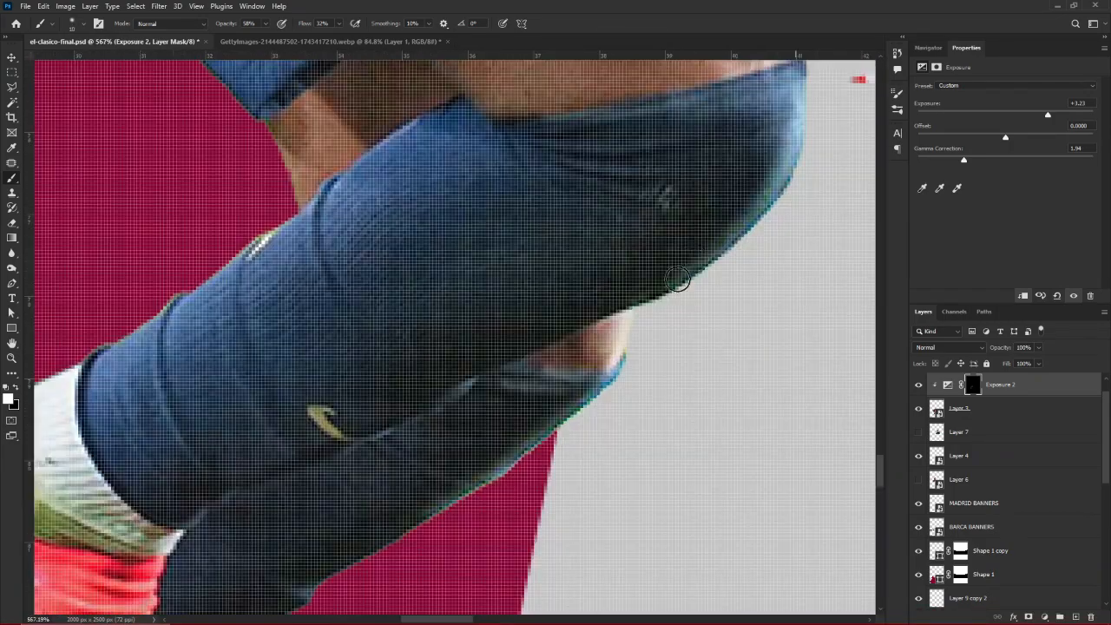
{"action": "left_click_drag", "start_coordinate": [683, 286], "coordinate": [607, 310]}
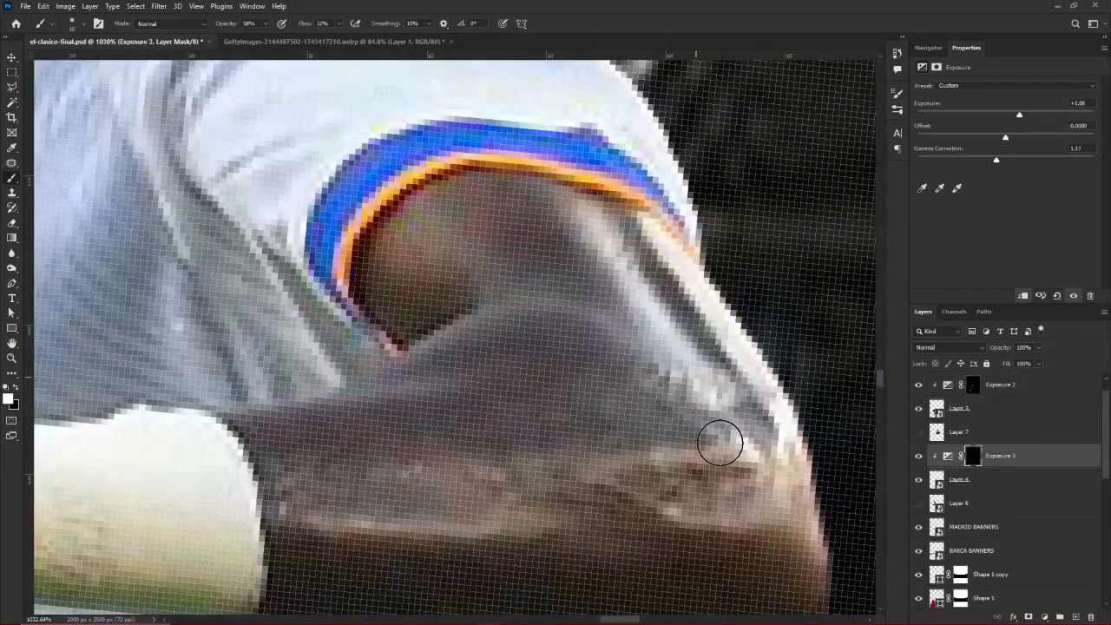
Paint highlights on the Exposure 3 mask over the Madrid player's upper arm, elbow and outer sleeve edge
{"action": "mouse_move", "coordinate": [720, 442]}
{"action": "left_mouse_down"}
{"action": "mouse_move", "coordinate": [429, 361]}
{"action": "mouse_move", "coordinate": [672, 369]}
{"action": "mouse_move", "coordinate": [529, 449]}
{"action": "mouse_move", "coordinate": [625, 226]}
{"action": "left_mouse_up"}
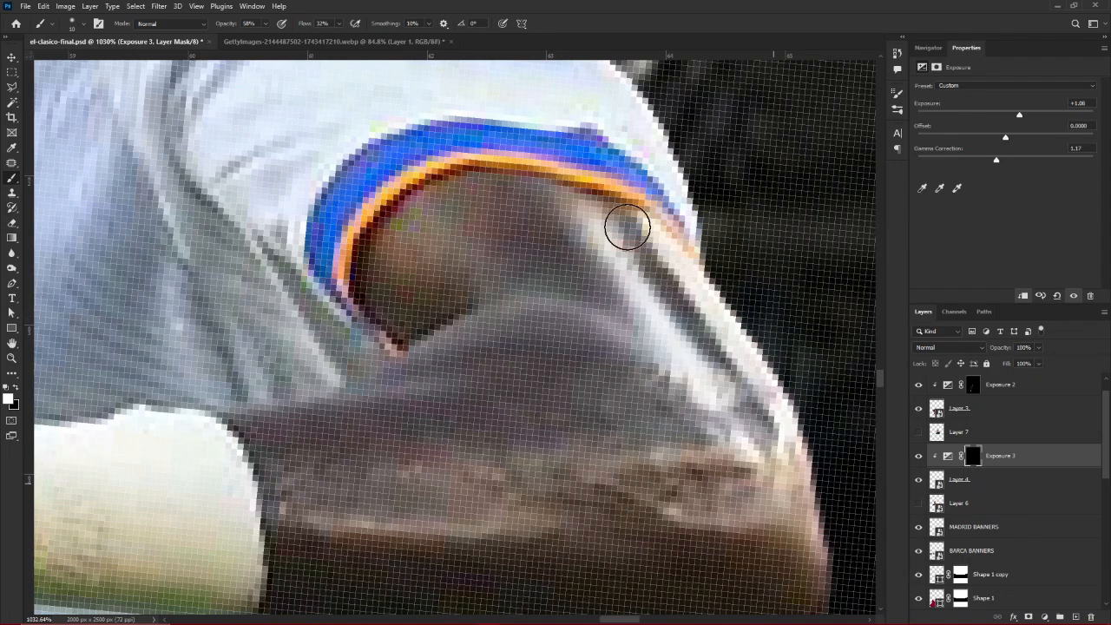
{"action": "scroll", "coordinate": [625, 225], "scroll_direction": "up", "scroll_amount": 3}
{"action": "left_click_drag", "start_coordinate": [647, 344], "coordinate": [869, 344]}
{"action": "mouse_move", "coordinate": [834, 441]}
{"action": "left_mouse_down"}
{"action": "mouse_move", "coordinate": [811, 362]}
{"action": "mouse_move", "coordinate": [607, 513]}
{"action": "mouse_move", "coordinate": [423, 377]}
{"action": "mouse_move", "coordinate": [551, 157]}
{"action": "left_mouse_up"}
{"action": "scroll", "coordinate": [500, 184], "scroll_direction": "down", "scroll_amount": 5}
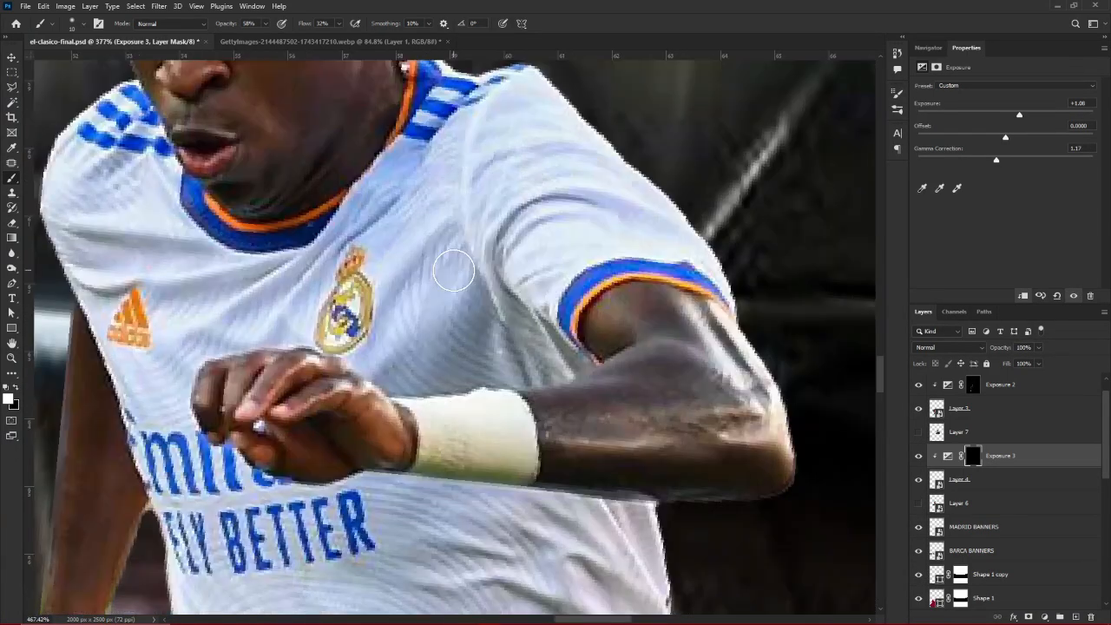
{"action": "scroll", "coordinate": [454, 270], "scroll_direction": "up", "scroll_amount": 5}
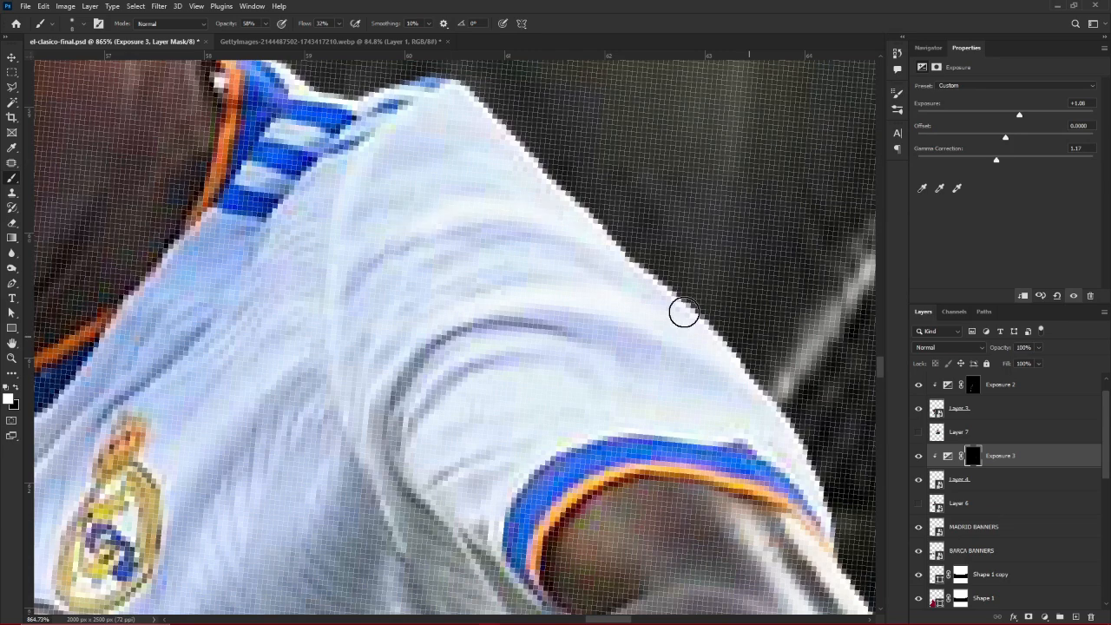
{"action": "scroll", "coordinate": [455, 336], "scroll_direction": "down", "scroll_amount": 2}
{"action": "scroll", "coordinate": [539, 249], "scroll_direction": "up", "scroll_amount": 1}
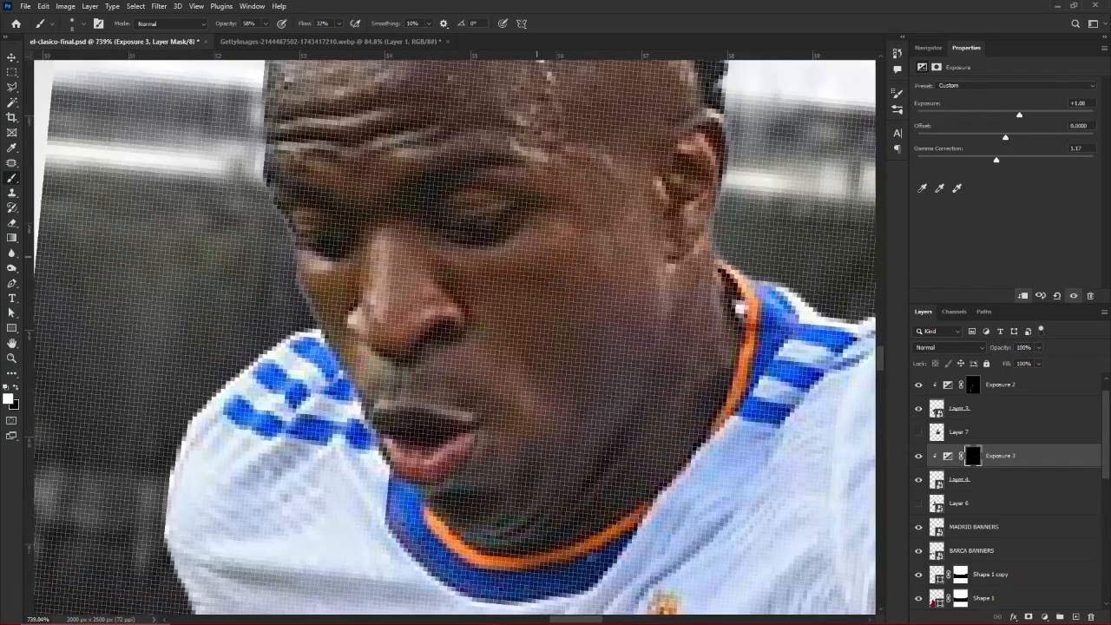
Enlarge the brush to 20 px and paint a highlight on the Exposure 3 mask over the Madrid player's jaw
{"action": "key", "text": "]"}
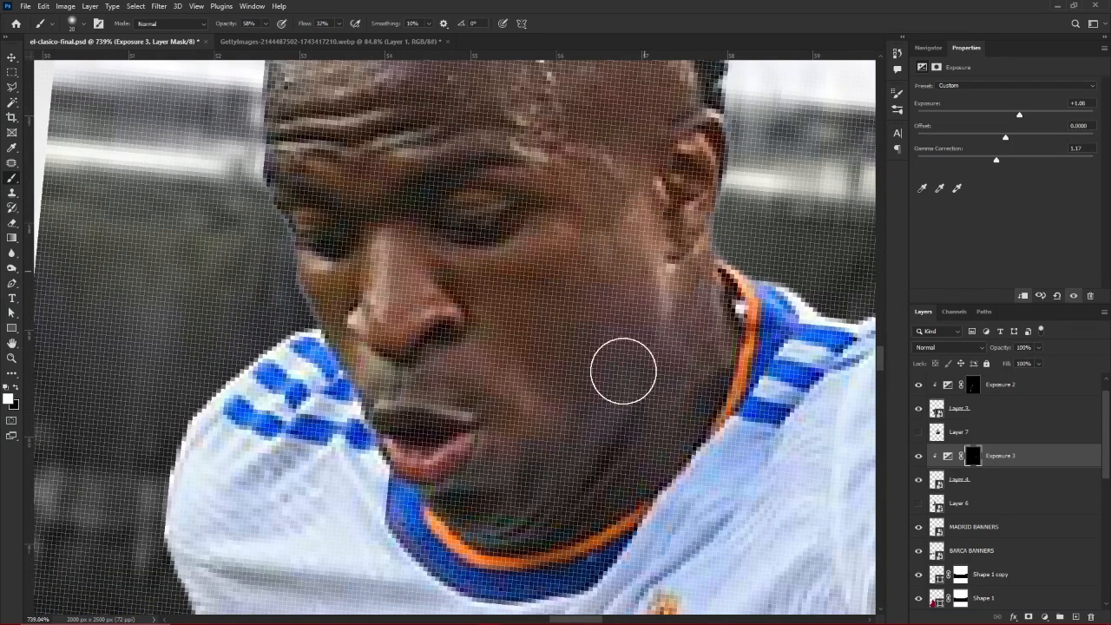
{"action": "mouse_move", "coordinate": [622, 372]}
{"action": "left_mouse_down"}
{"action": "mouse_move", "coordinate": [581, 459]}
{"action": "mouse_move", "coordinate": [571, 527]}
{"action": "left_mouse_up"}
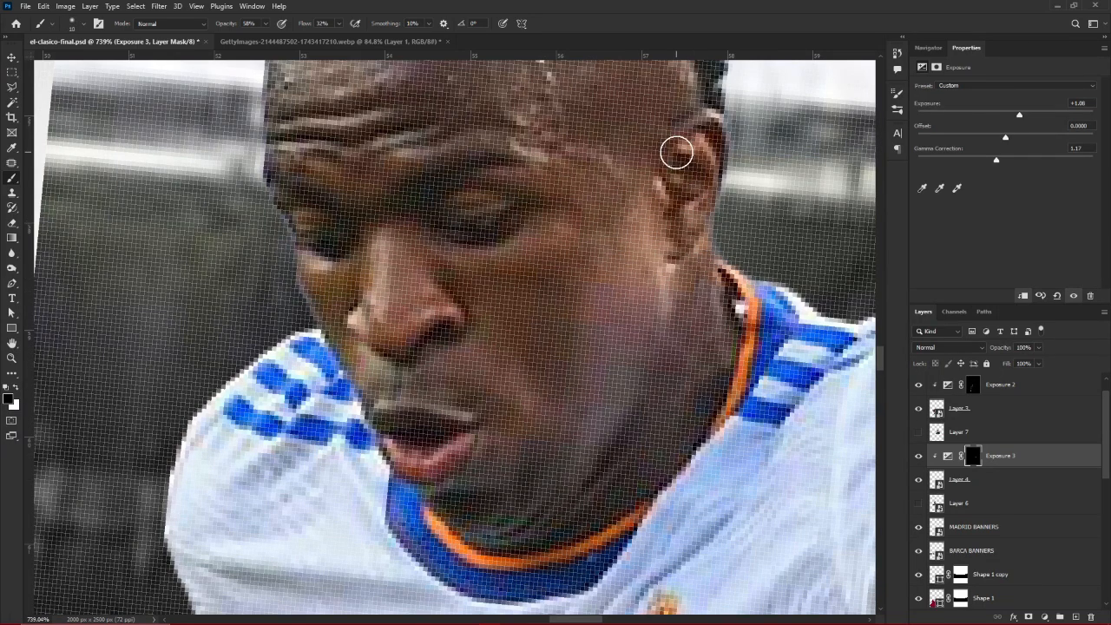
{"action": "scroll", "coordinate": [660, 161], "scroll_direction": "up", "scroll_amount": 4}
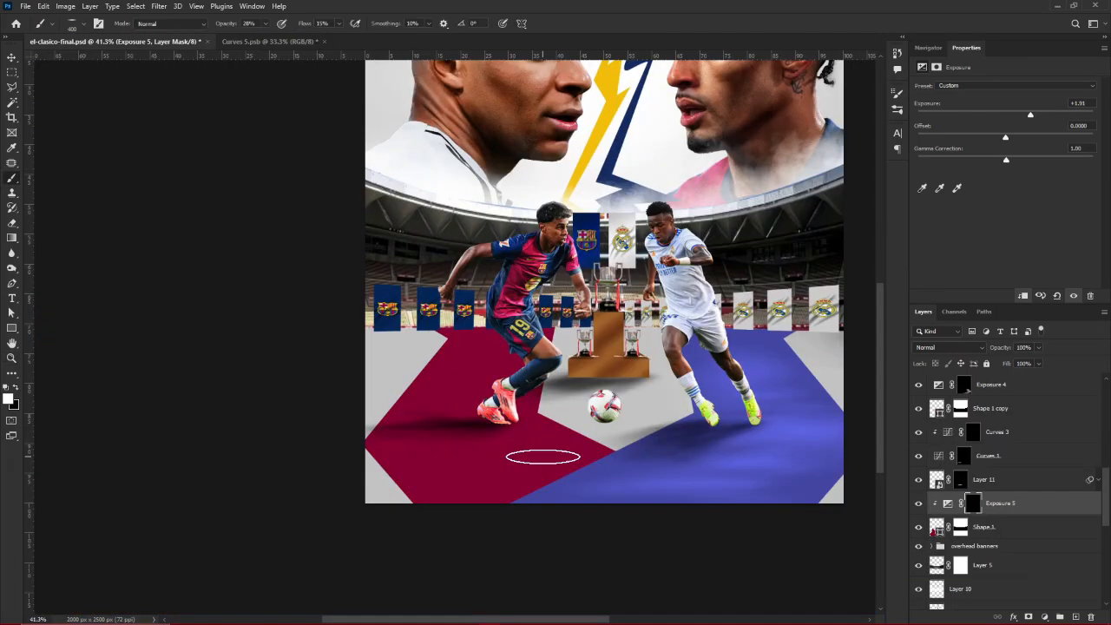
Paint soft light patches on the Exposure 5 mask across the crimson floor shape with a smaller brush
{"action": "scroll", "coordinate": [516, 286], "scroll_direction": "up", "scroll_amount": 3}
{"action": "key", "text": "bracketleft"}
{"action": "key", "text": "bracketleft"}
{"action": "scroll", "coordinate": [491, 354], "scroll_direction": "down", "scroll_amount": 3}
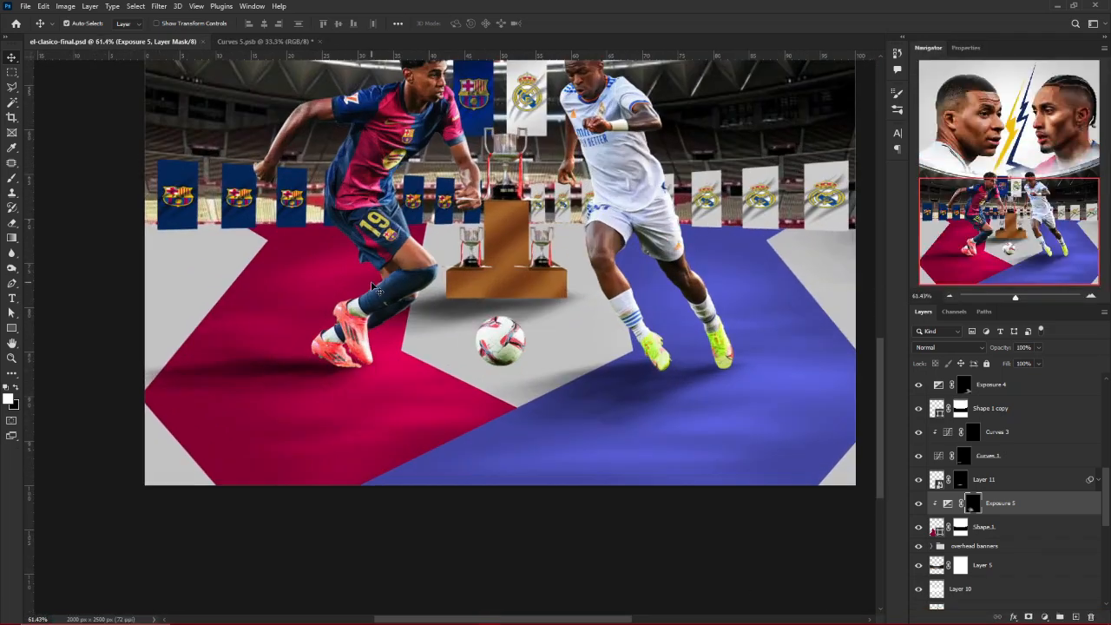
Paint on the Exposure 1 mask with the flattened brush to brighten the grey floor around the ball and beside the crimson shape
{"action": "left_click", "coordinate": [993, 596]}
{"action": "scroll", "coordinate": [993, 596], "scroll_direction": "down", "scroll_amount": 5}
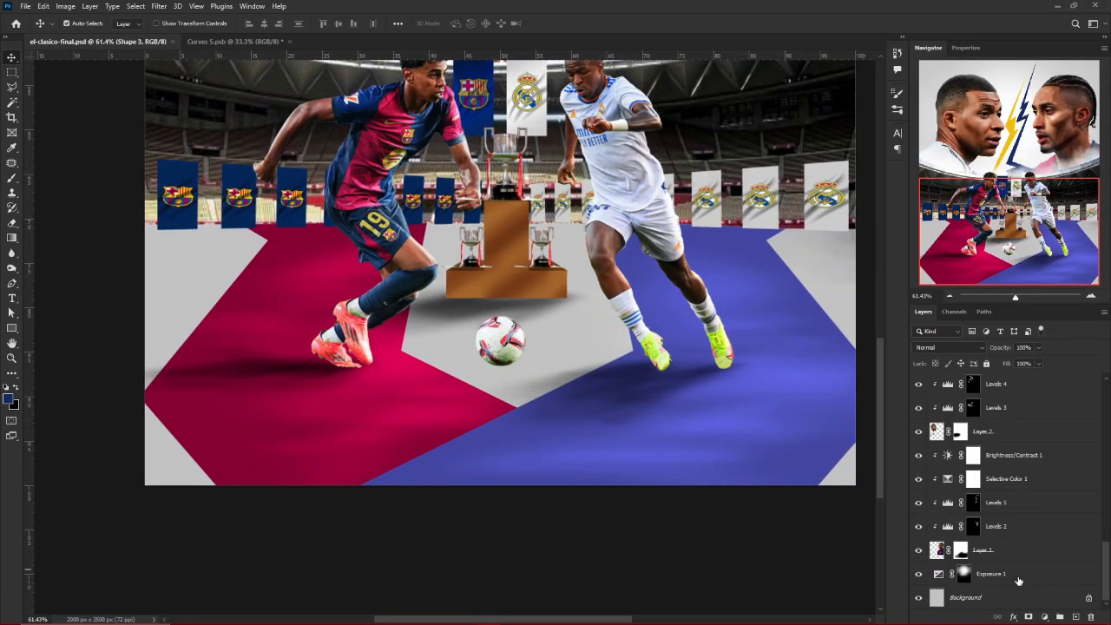
{"action": "left_click", "coordinate": [960, 577]}
{"action": "scroll", "coordinate": [490, 372], "scroll_direction": "up", "scroll_amount": 1}
{"action": "left_click_drag", "start_coordinate": [373, 395], "coordinate": [354, 374]}
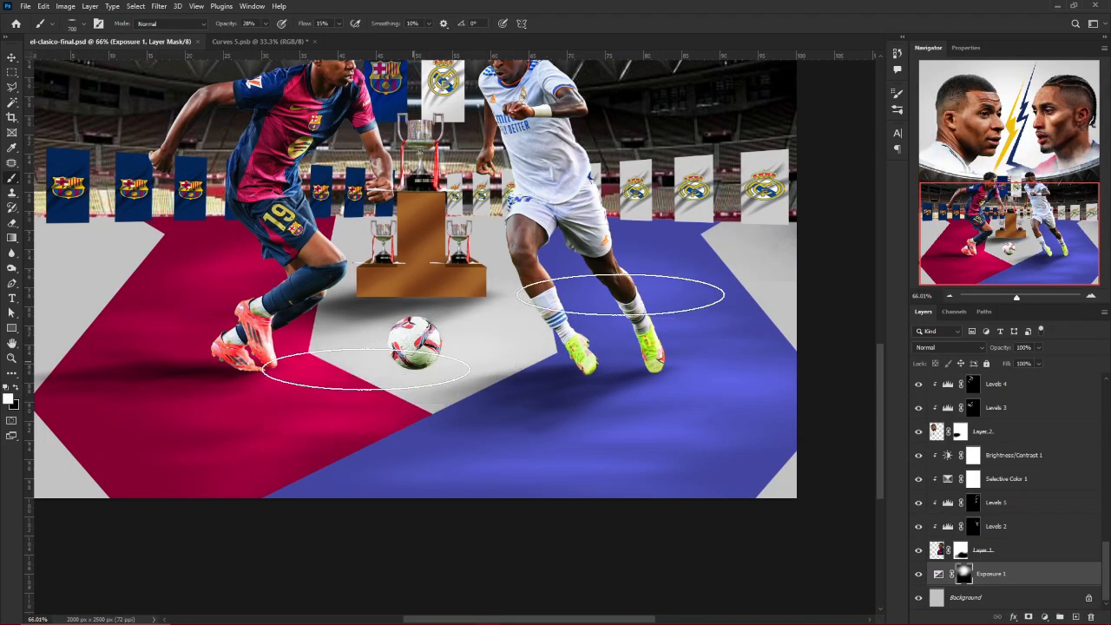
{"action": "scroll", "coordinate": [490, 419], "scroll_direction": "left", "scroll_amount": 3}
{"action": "left_click_drag", "start_coordinate": [208, 357], "coordinate": [187, 400]}
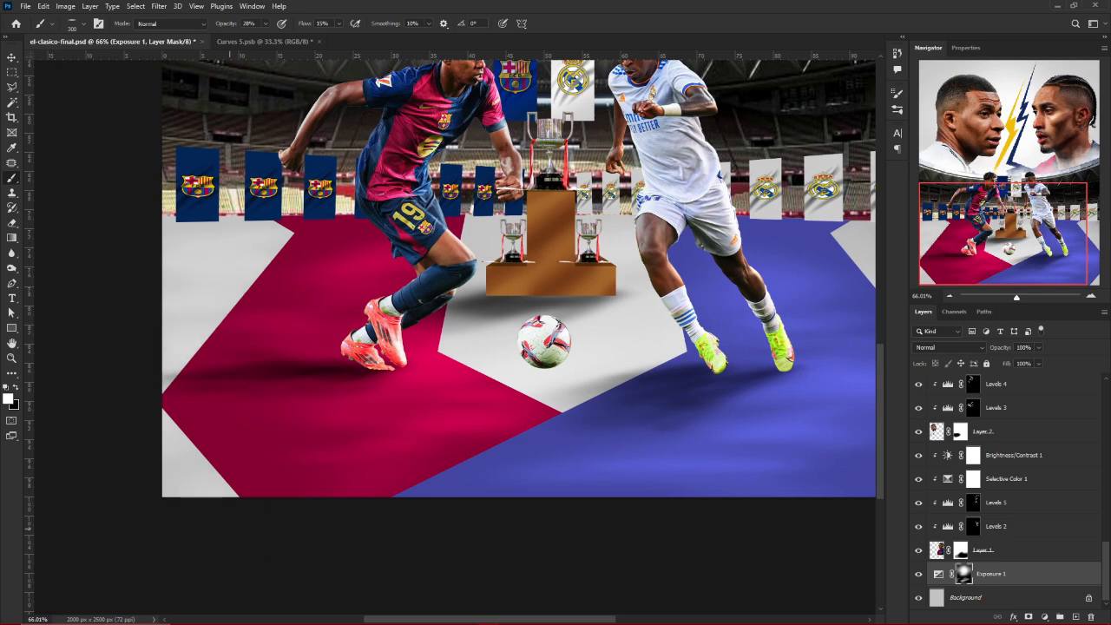
Draw a dark curved Pen shape about 1154 by 521 px above the Curves 2 layer, covering the far floor behind the Madrid player
{"action": "scroll", "coordinate": [610, 403], "scroll_direction": "down", "scroll_amount": 6}
{"action": "key", "text": "v"}
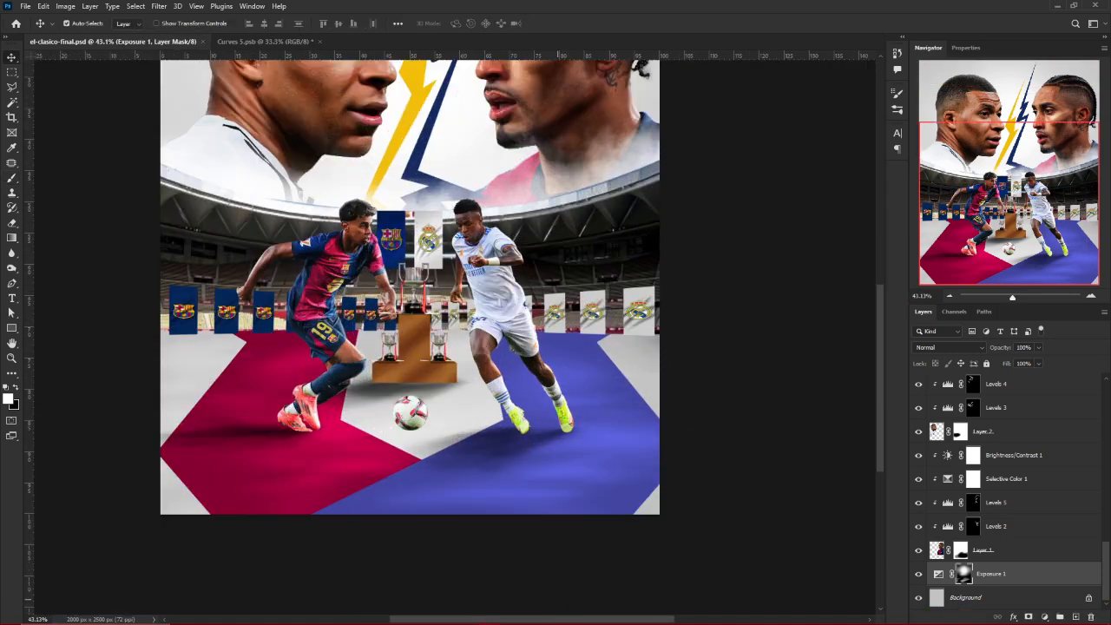
{"action": "left_click", "coordinate": [591, 409]}
{"action": "scroll", "coordinate": [1005, 479], "scroll_direction": "up", "scroll_amount": 2}
{"action": "left_click", "coordinate": [1004, 480]}
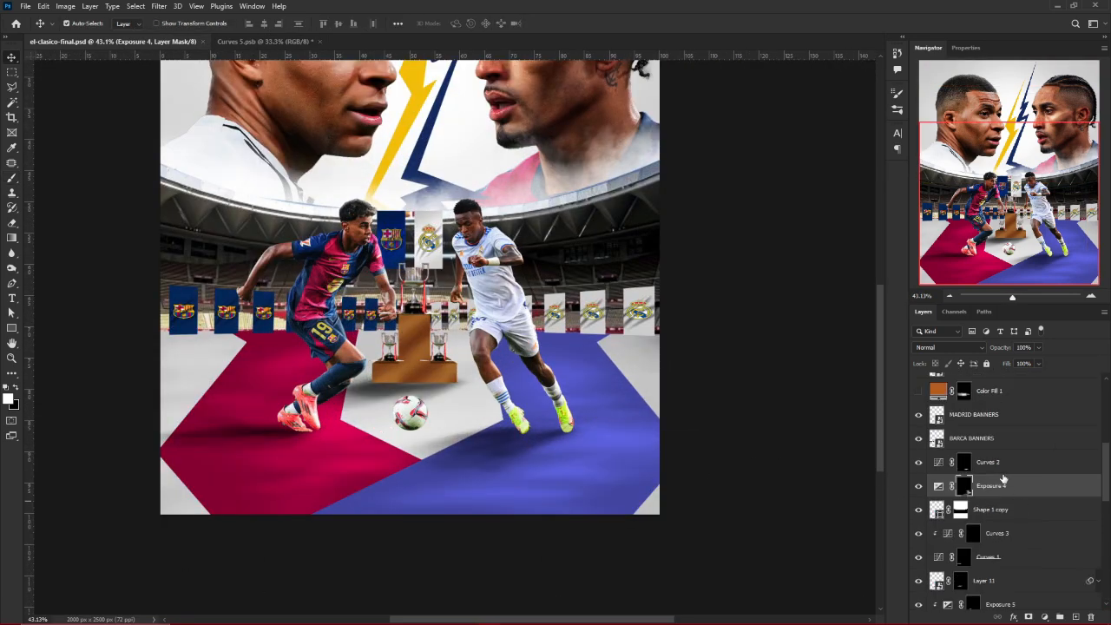
{"action": "left_click", "coordinate": [1006, 463]}
{"action": "left_click", "coordinate": [1076, 618]}
{"action": "key", "text": "p"}
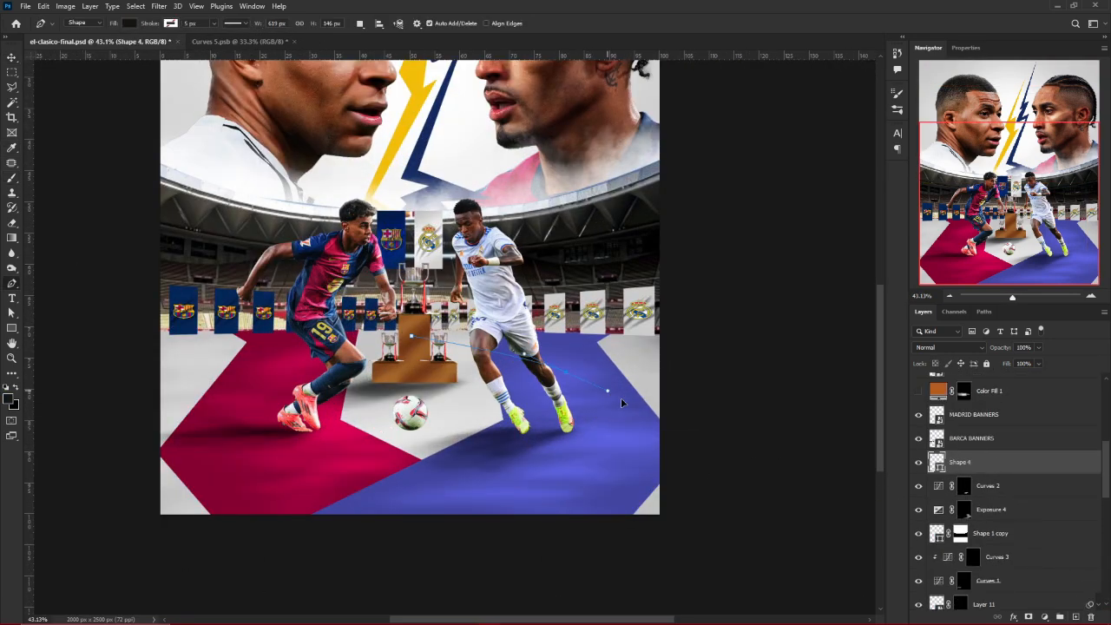
{"action": "key", "text": "ctrl+z"}
{"action": "left_click_drag", "start_coordinate": [688, 439], "coordinate": [697, 452]}
{"action": "left_click", "coordinate": [700, 465]}
{"action": "left_click", "coordinate": [691, 335]}
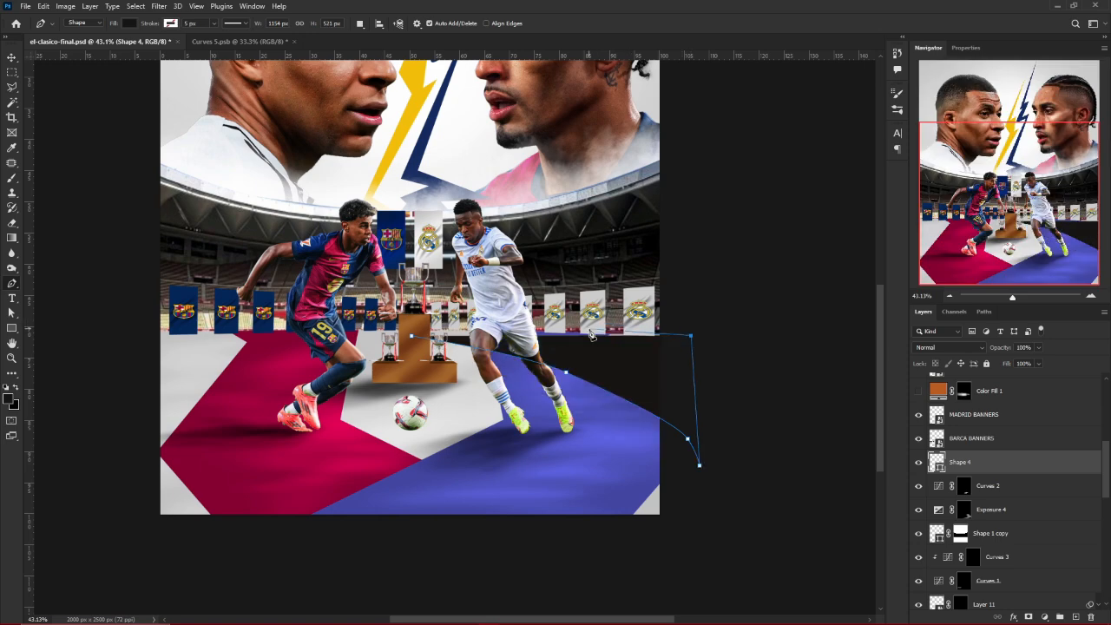
Apply a Path Blur smart filter to the dark shape, with the blur path running across the floor between both players' legs
{"action": "key", "text": "v"}
{"action": "left_click", "coordinate": [158, 6]}
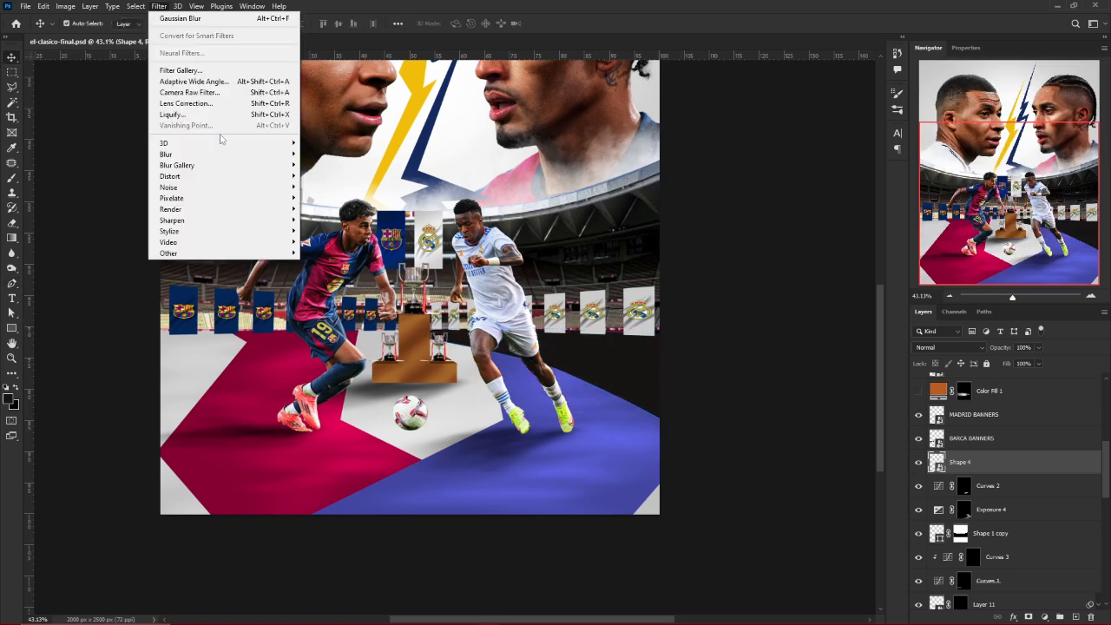
{"action": "mouse_move", "coordinate": [199, 165]}
{"action": "left_click", "coordinate": [339, 205]}
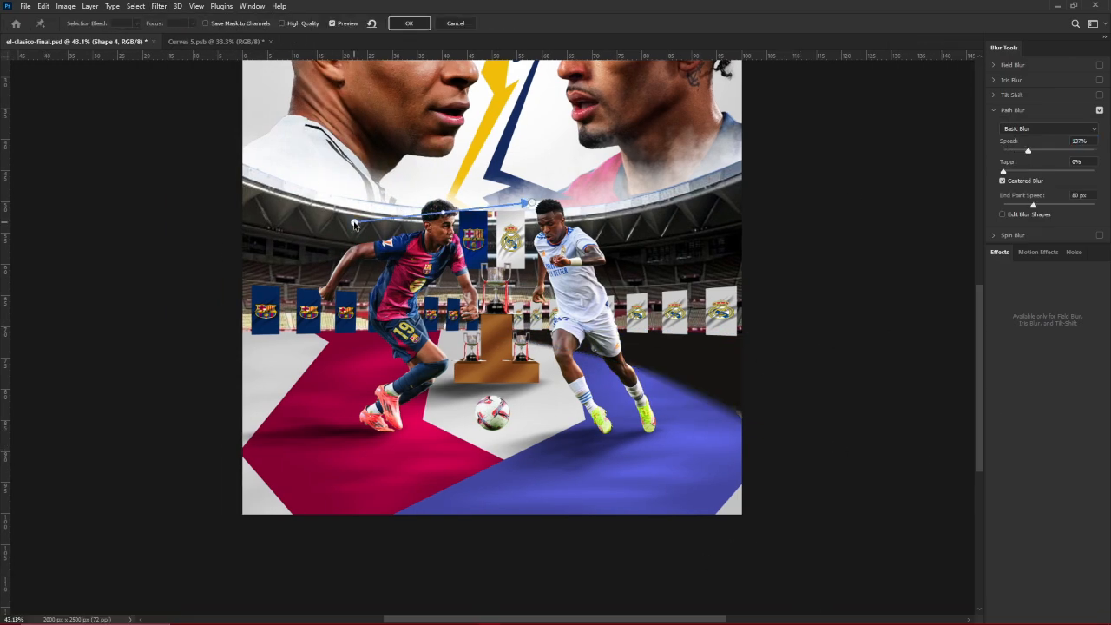
{"action": "left_click_drag", "start_coordinate": [355, 223], "coordinate": [627, 343]}
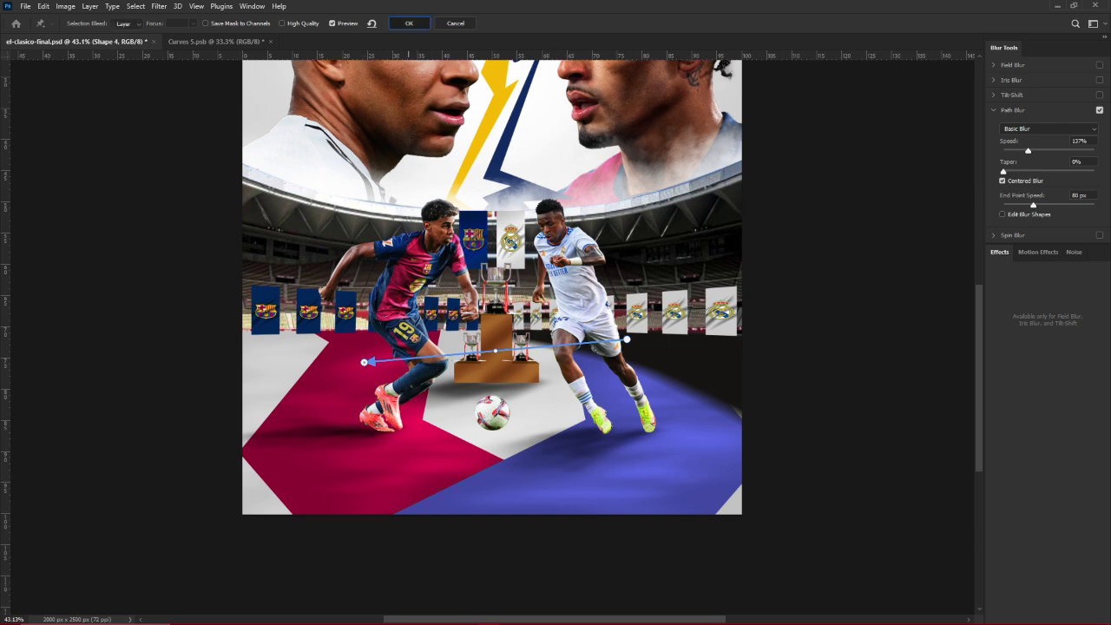
{"action": "key", "text": "Return"}
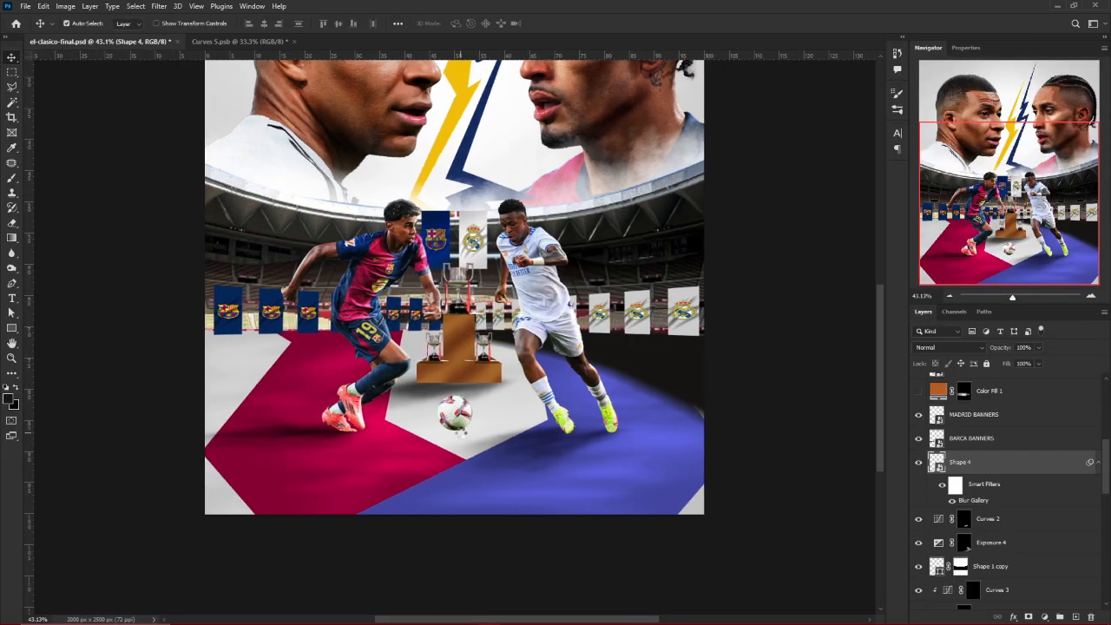
Set the blurred floor shape's blend mode to Overlay
{"action": "key", "text": "ctrl+0"}
{"action": "left_click", "coordinate": [951, 348]}
{"action": "left_click", "coordinate": [999, 466]}
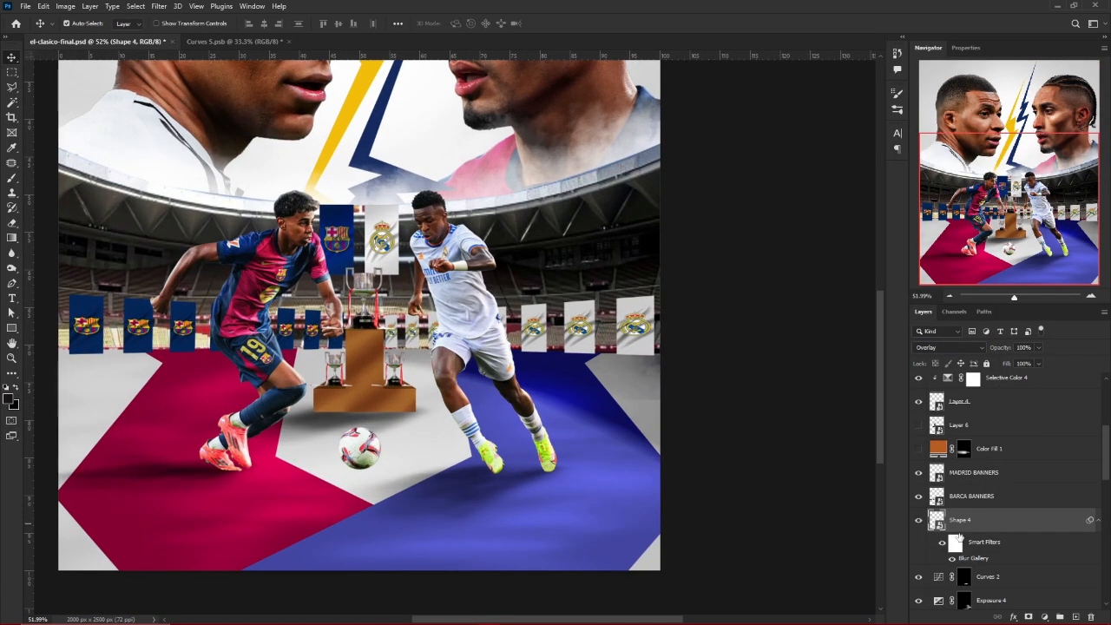
{"action": "left_click", "coordinate": [1043, 467]}
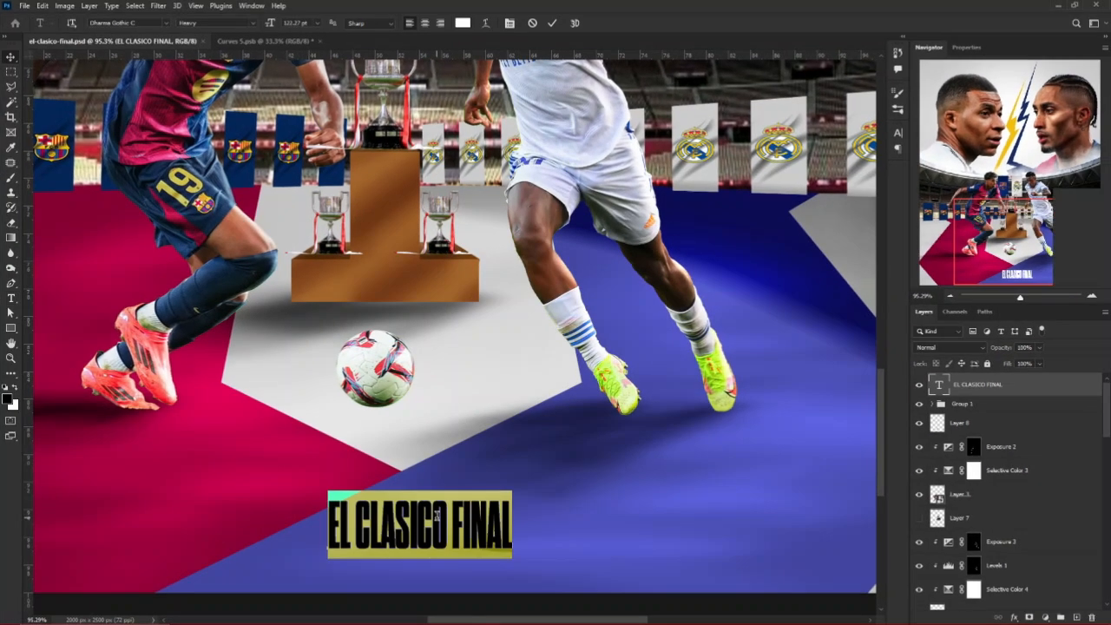
Replace the text "EL CLASICO FINAL" with "BARCELONA VS REAL MADRID"
{"action": "type", "text": "BARC"}
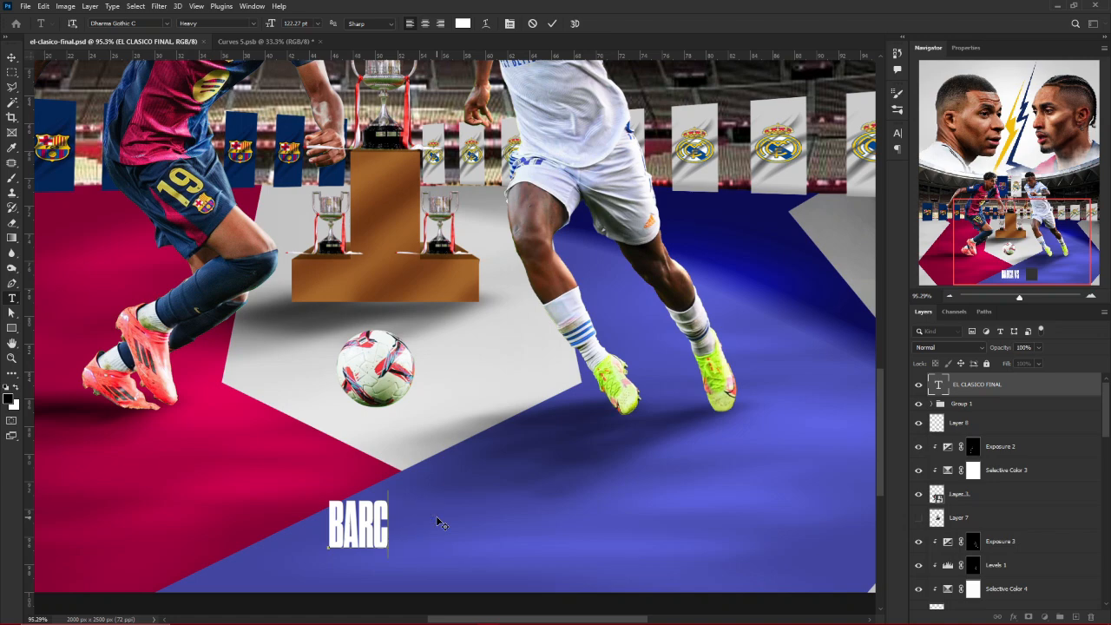
{"action": "type", "text": "AELONA VS REAL MADRID"}
{"action": "scroll", "coordinate": [484, 536], "scroll_direction": "down", "scroll_amount": 2}
Change the font of the whole title text to Boldonse
{"action": "key", "text": "ctrl+a"}
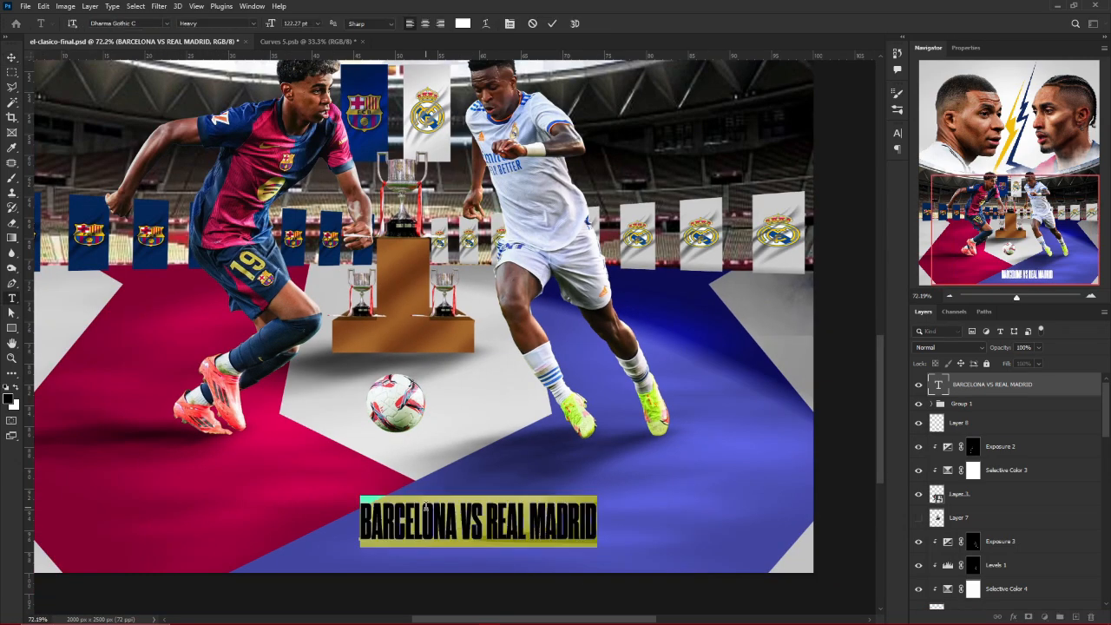
{"action": "left_click", "coordinate": [167, 24]}
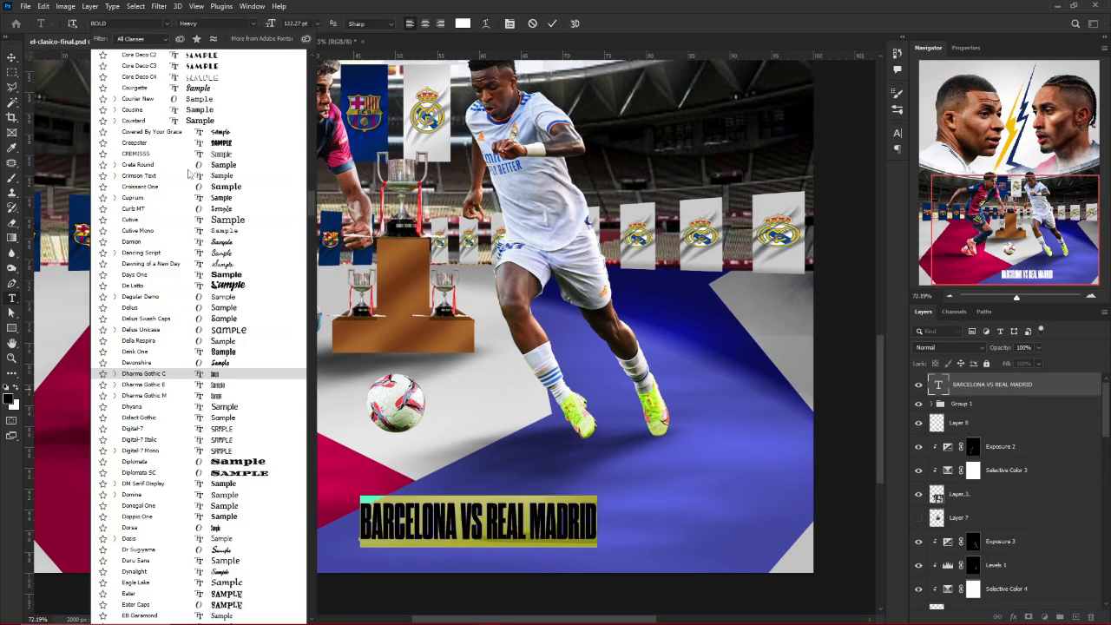
{"action": "type", "text": "Boldonse"}
{"action": "left_click", "coordinate": [146, 59]}
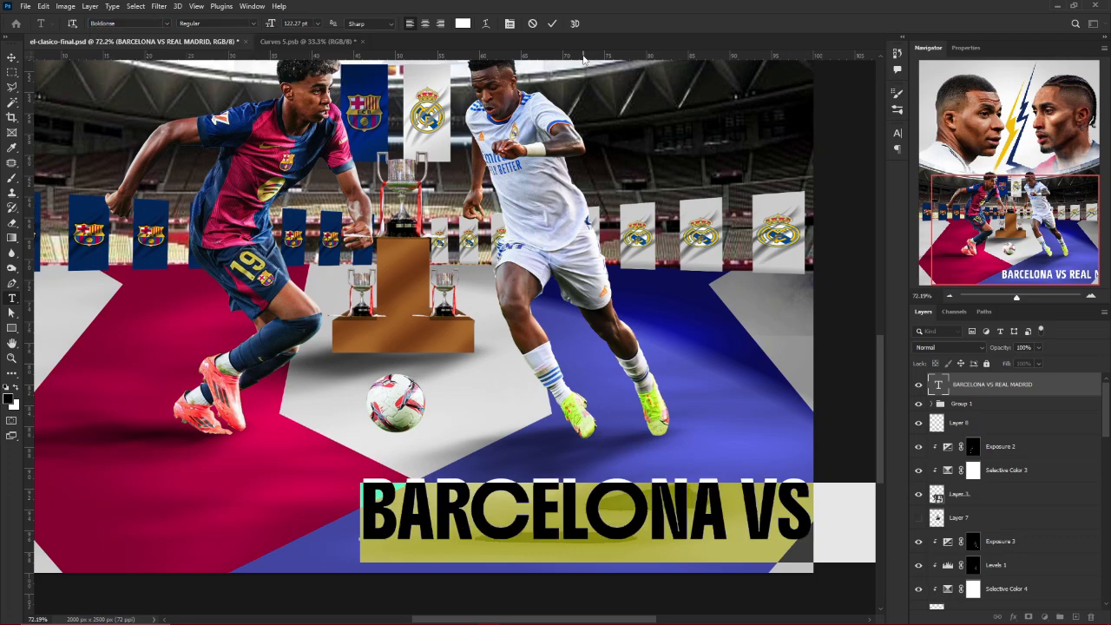
Scale the title down and centre it on the floor below the ball
{"action": "left_click", "coordinate": [12, 57]}
{"action": "key", "text": "ctrl+t"}
{"action": "scroll", "coordinate": [494, 442], "scroll_direction": "down", "scroll_amount": 4}
{"action": "left_click_drag", "start_coordinate": [824, 477], "coordinate": [479, 458]}
{"action": "scroll", "coordinate": [521, 489], "scroll_direction": "up", "scroll_amount": 4}
{"action": "left_click_drag", "start_coordinate": [390, 477], "coordinate": [392, 465]}
{"action": "left_click_drag", "start_coordinate": [392, 461], "coordinate": [391, 472]}
{"action": "key", "text": "Return"}
{"action": "left_click", "coordinate": [966, 48]}
{"action": "left_click", "coordinate": [1022, 162]}
{"action": "left_click", "coordinate": [1007, 199]}
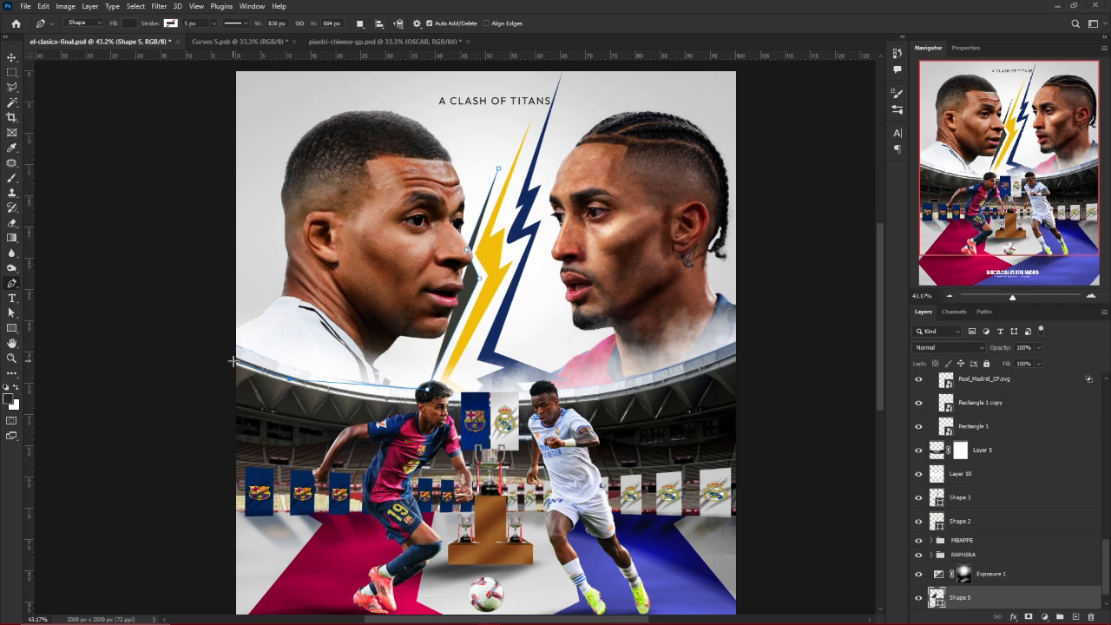
Complete the dark angular Pen shape behind the left portrait, extending it past the canvas's left edge
{"action": "left_click", "coordinate": [226, 355]}
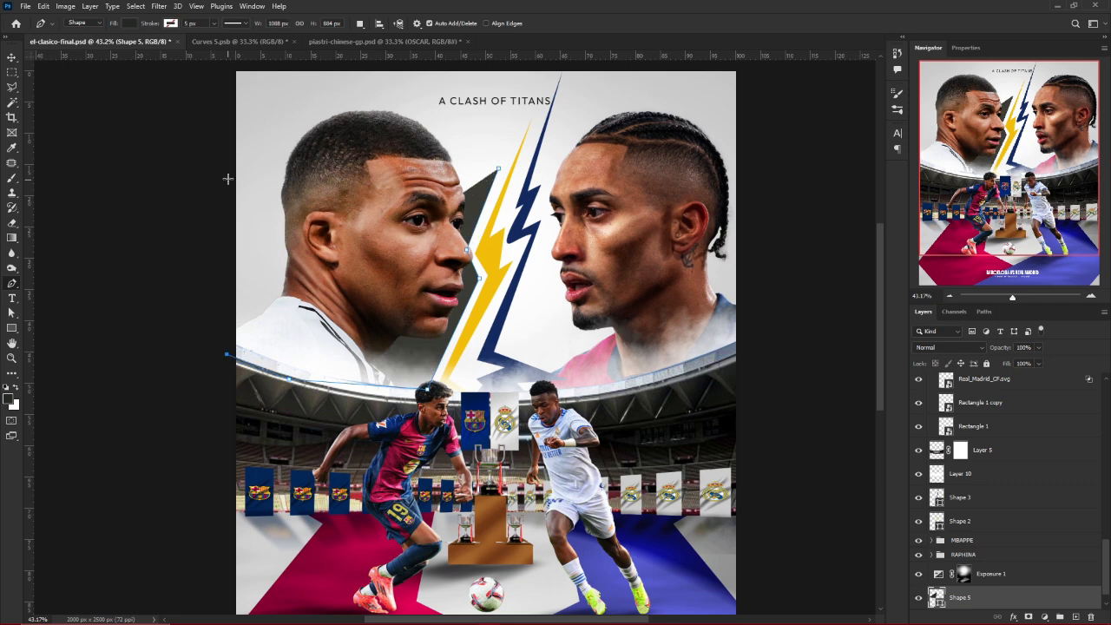
{"action": "left_click", "coordinate": [227, 153]}
{"action": "key", "text": "Return"}
Draw an angular Pen shape behind the right portrait, following the navy lightning bolt's edge and the stadium roof
{"action": "left_click", "coordinate": [556, 136]}
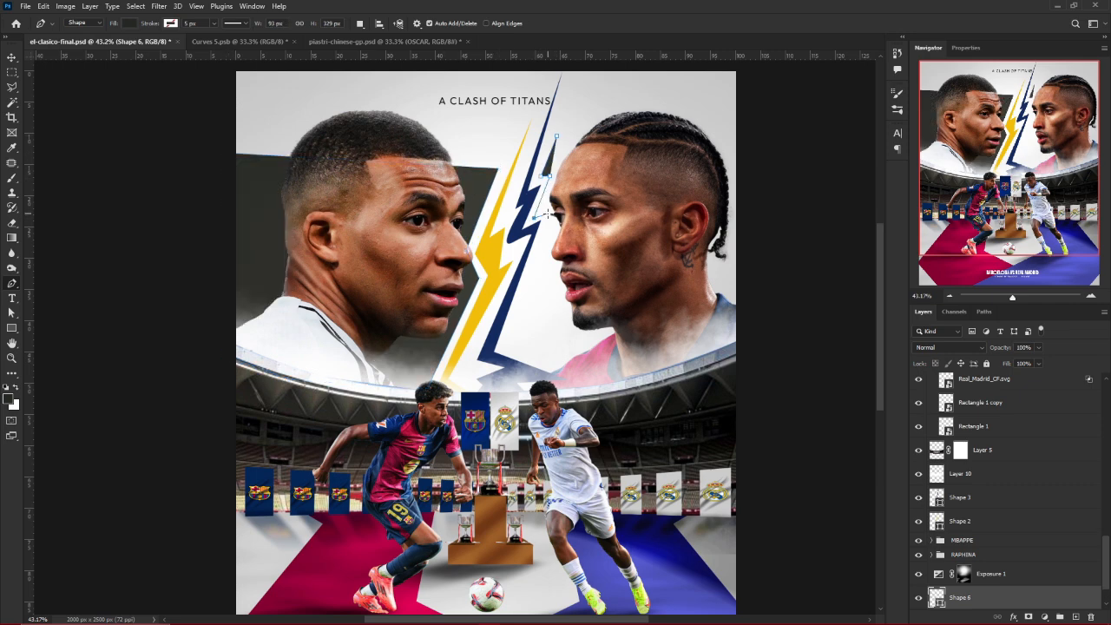
{"action": "left_click", "coordinate": [550, 214]}
{"action": "left_click", "coordinate": [503, 346]}
{"action": "left_click", "coordinate": [597, 389]}
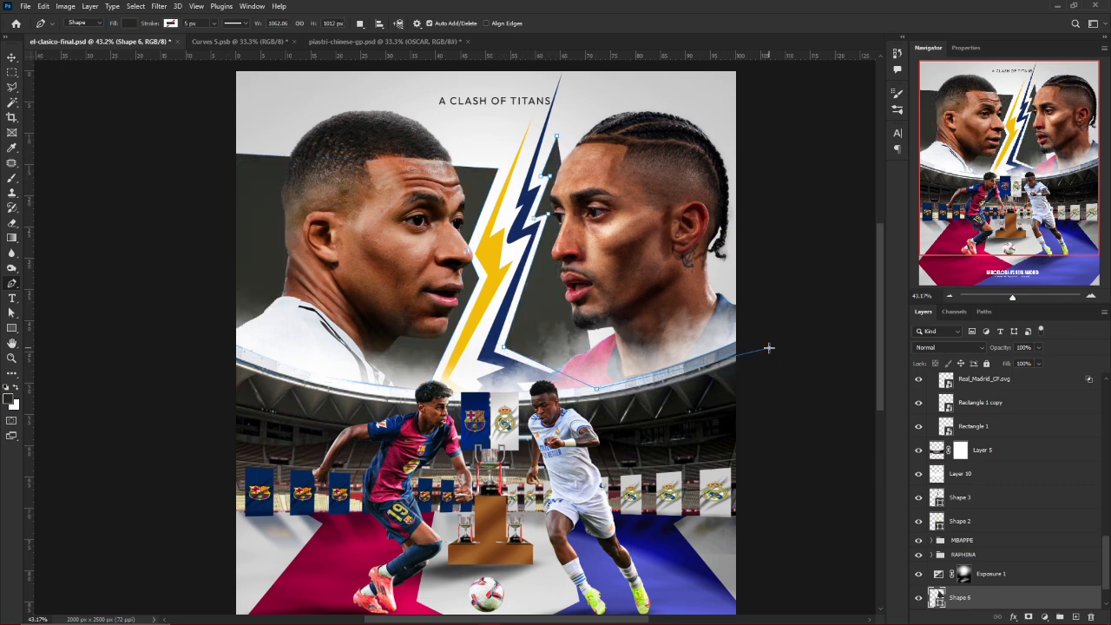
{"action": "left_click", "coordinate": [740, 112]}
Fill the shape behind the right portrait with a sampled crimson
{"action": "key", "text": "i"}
{"action": "key", "text": "alt+BackSpace"}
{"action": "key", "text": "v"}
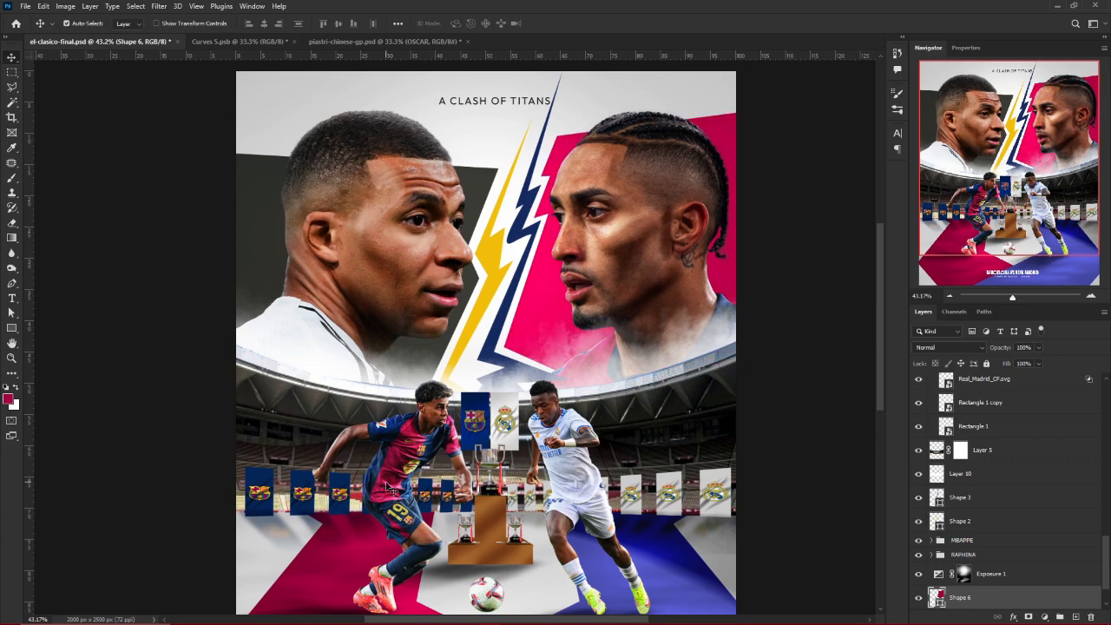
Fill Shape 5 behind the left portrait with blue sampled from the floor shape
{"action": "left_click", "coordinate": [265, 270]}
{"action": "scroll", "coordinate": [488, 448], "scroll_direction": "up", "scroll_amount": 5}
{"action": "key", "text": "i"}
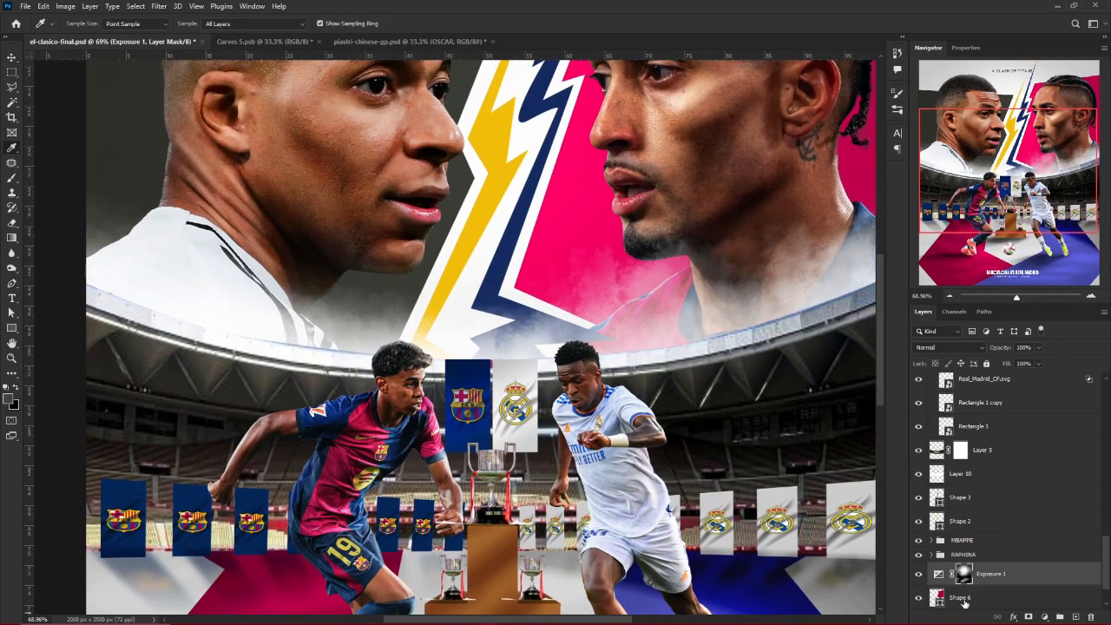
{"action": "left_click", "coordinate": [965, 602]}
{"action": "left_click", "coordinate": [649, 603]}
{"action": "key", "text": "v"}
{"action": "key", "text": "alt+BackSpace"}
{"action": "key", "text": "ctrl+z"}
{"action": "scroll", "coordinate": [1001, 569], "scroll_direction": "down", "scroll_amount": 2}
{"action": "left_click", "coordinate": [1002, 573]}
{"action": "key", "text": "alt+BackSpace"}
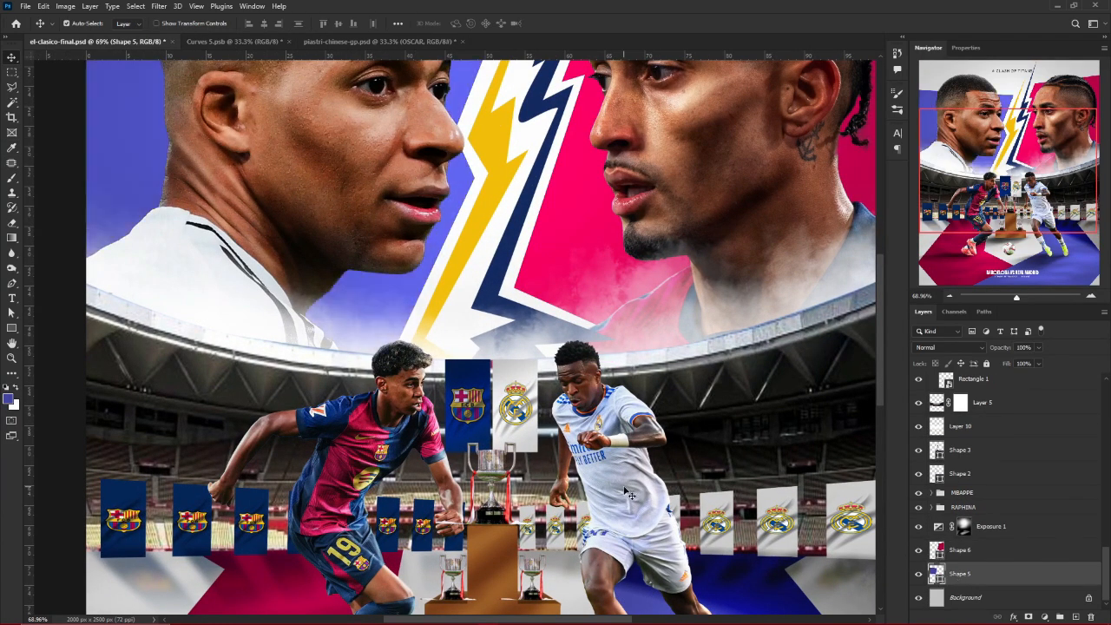
Add a layer mask to the blue Shape 5 layer behind the left portrait
{"action": "scroll", "coordinate": [599, 464], "scroll_direction": "down", "scroll_amount": 6}
{"action": "scroll", "coordinate": [570, 441], "scroll_direction": "up", "scroll_amount": 5}
{"action": "scroll", "coordinate": [570, 441], "scroll_direction": "down", "scroll_amount": 5}
{"action": "scroll", "coordinate": [583, 234], "scroll_direction": "up", "scroll_amount": 6}
{"action": "left_click", "coordinate": [580, 291]}
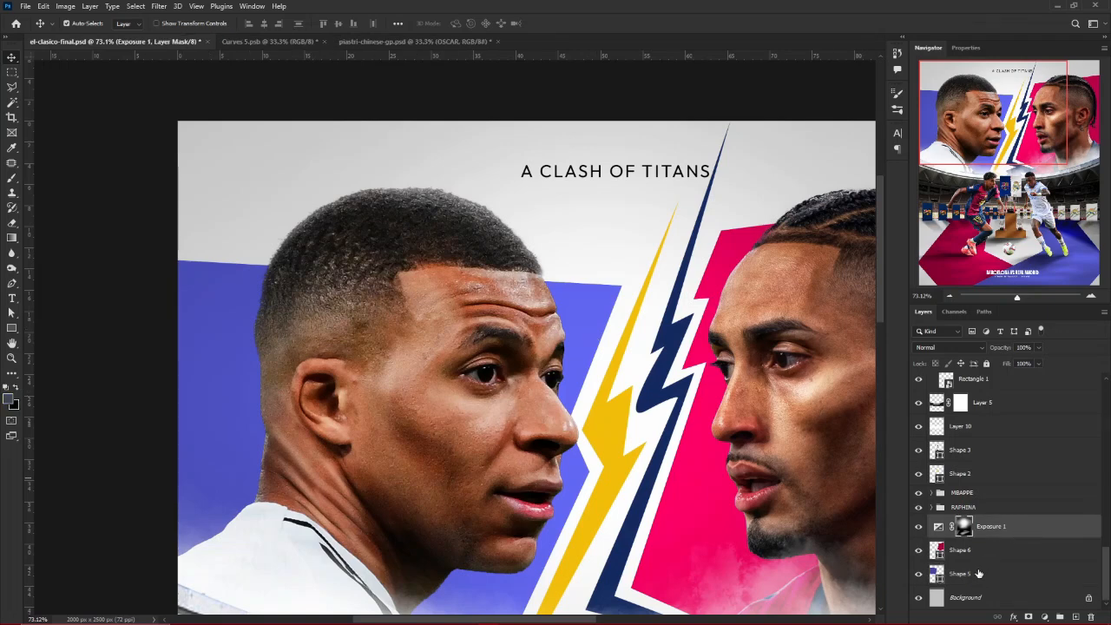
{"action": "left_click", "coordinate": [979, 574]}
{"action": "left_click", "coordinate": [1029, 618]}
Cut a jagged polygonal selection out of the blue shape's upper edge on the Shape 5 mask
{"action": "key", "text": "m"}
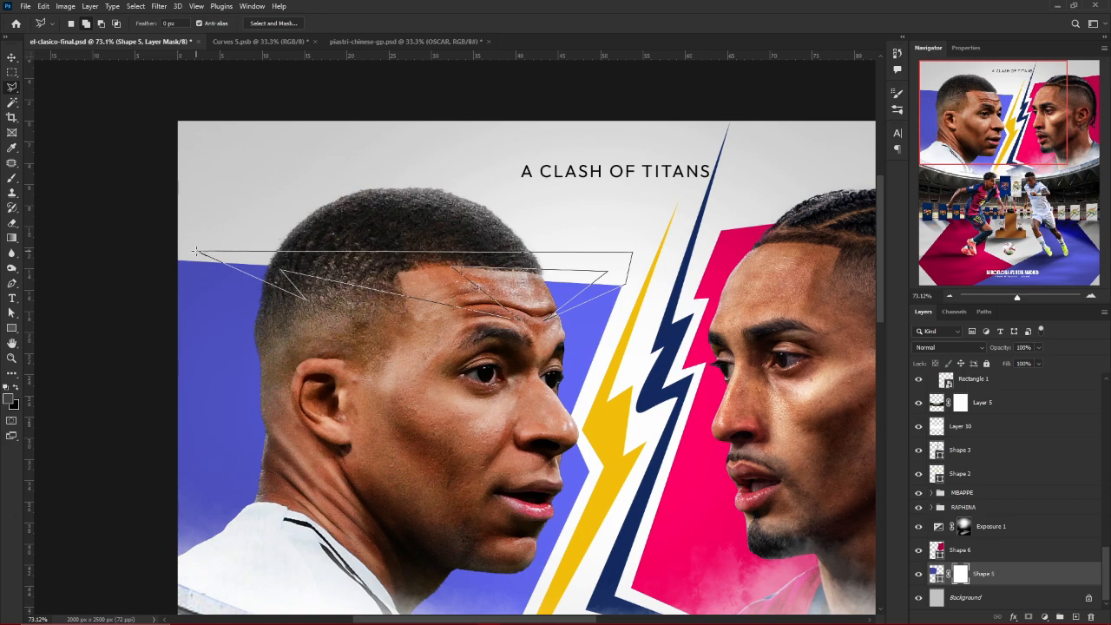
{"action": "key", "text": "ctrl+plus"}
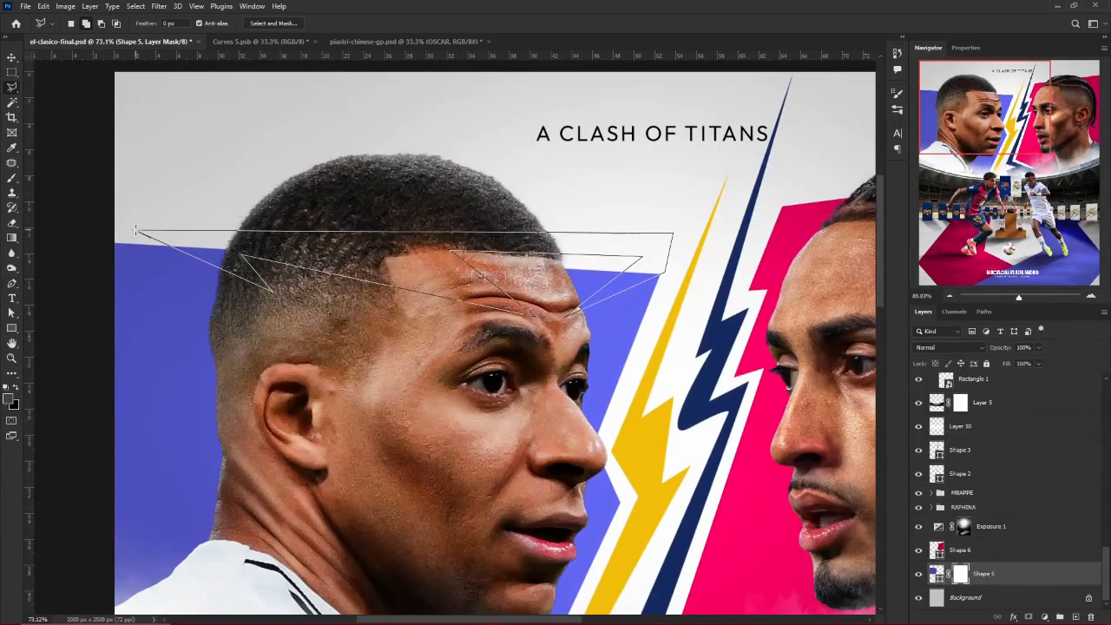
{"action": "key", "text": "ctrl+plus"}
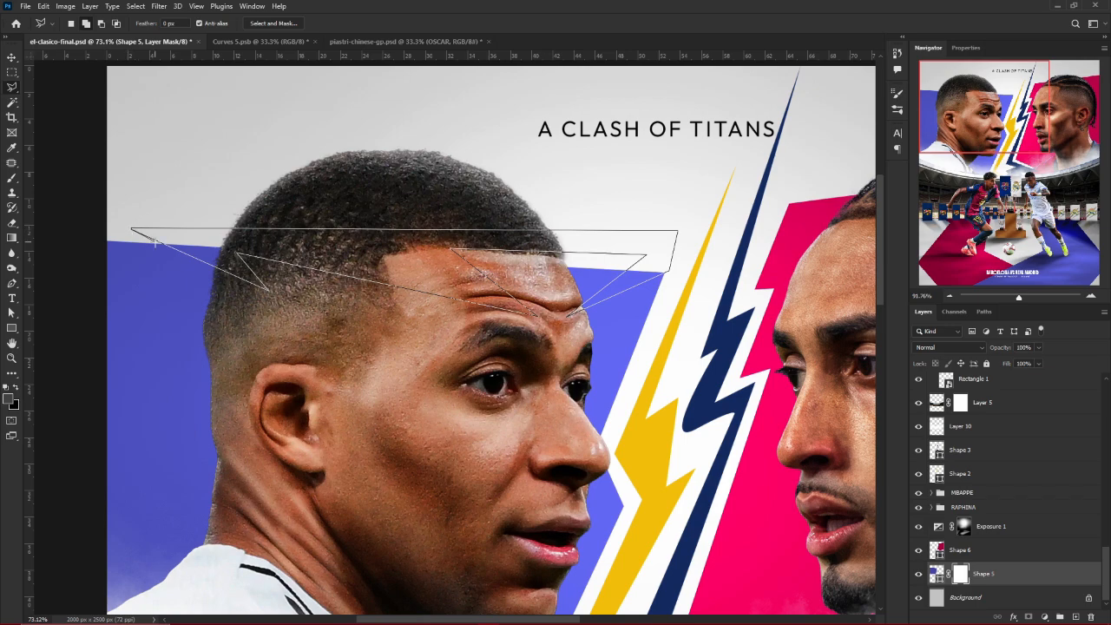
{"action": "key", "text": "ctrl+minus"}
{"action": "key", "text": "ctrl+minus"}
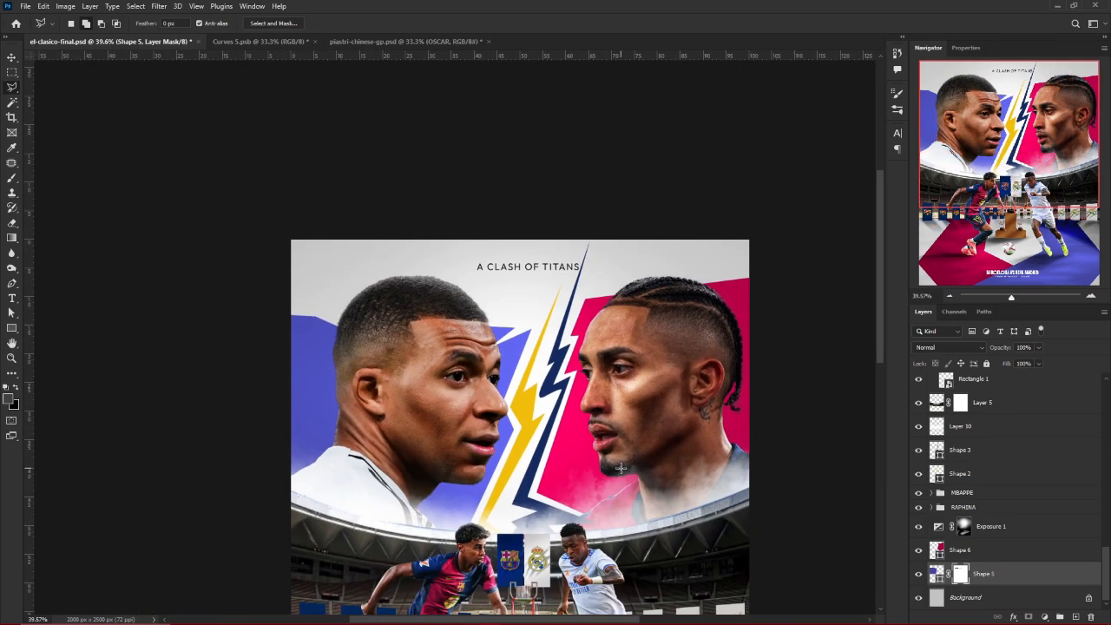
Mask the crimson Shape 6 and cut jagged polygonal notches out of its upper edge around the right portrait's head
{"action": "scroll", "coordinate": [824, 427], "scroll_direction": "up", "scroll_amount": 2}
{"action": "key", "text": "alt+bracketright"}
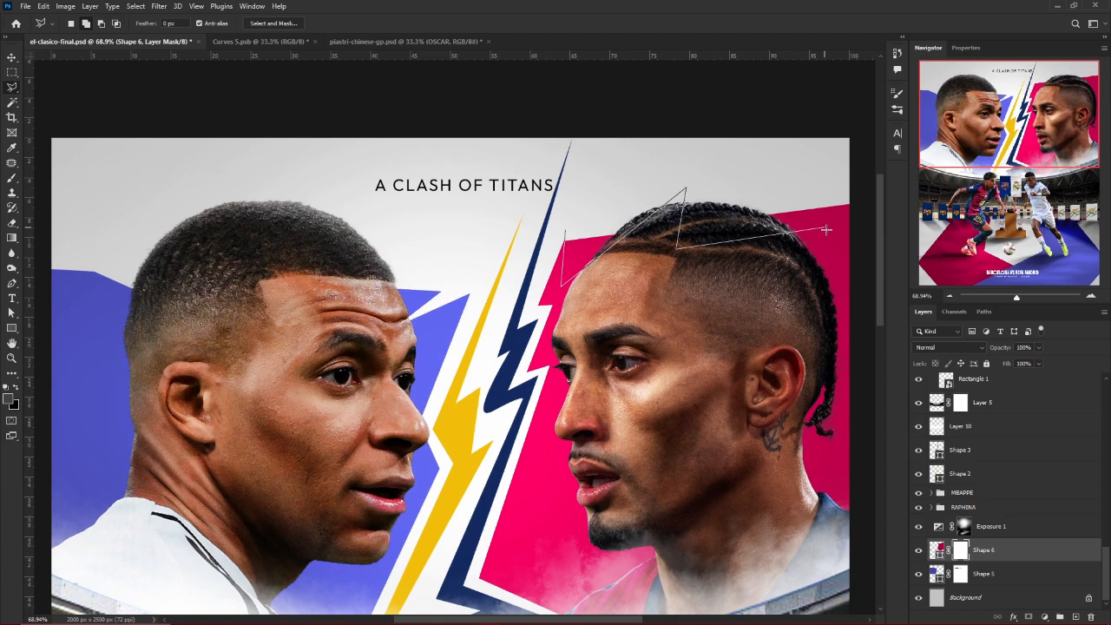
{"action": "left_click", "coordinate": [738, 163]}
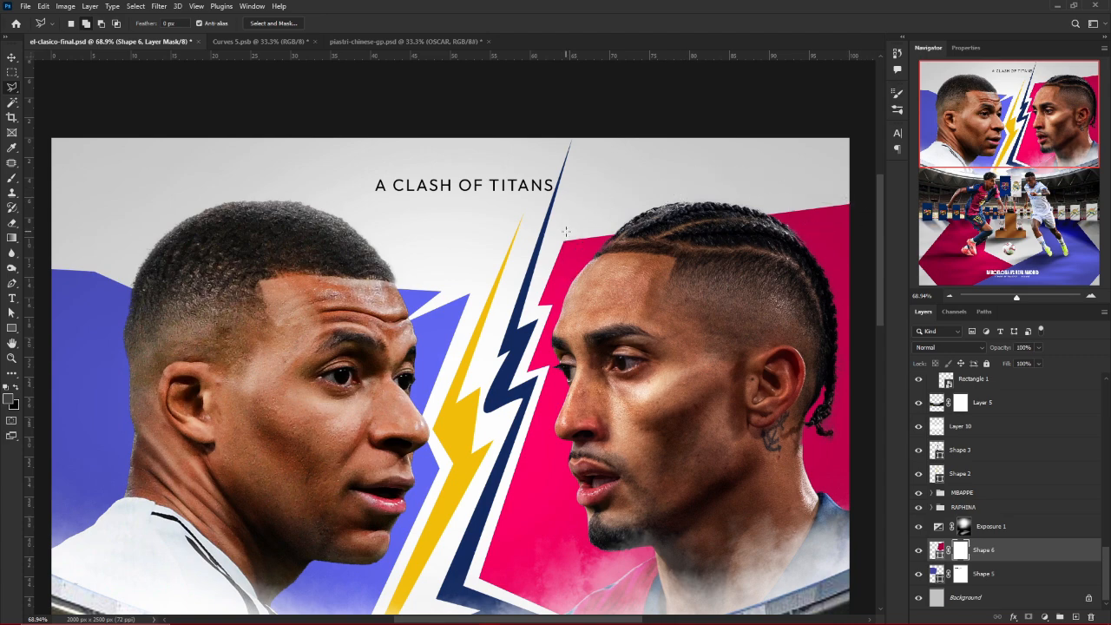
{"action": "left_click", "coordinate": [604, 197]}
{"action": "left_click", "coordinate": [564, 232]}
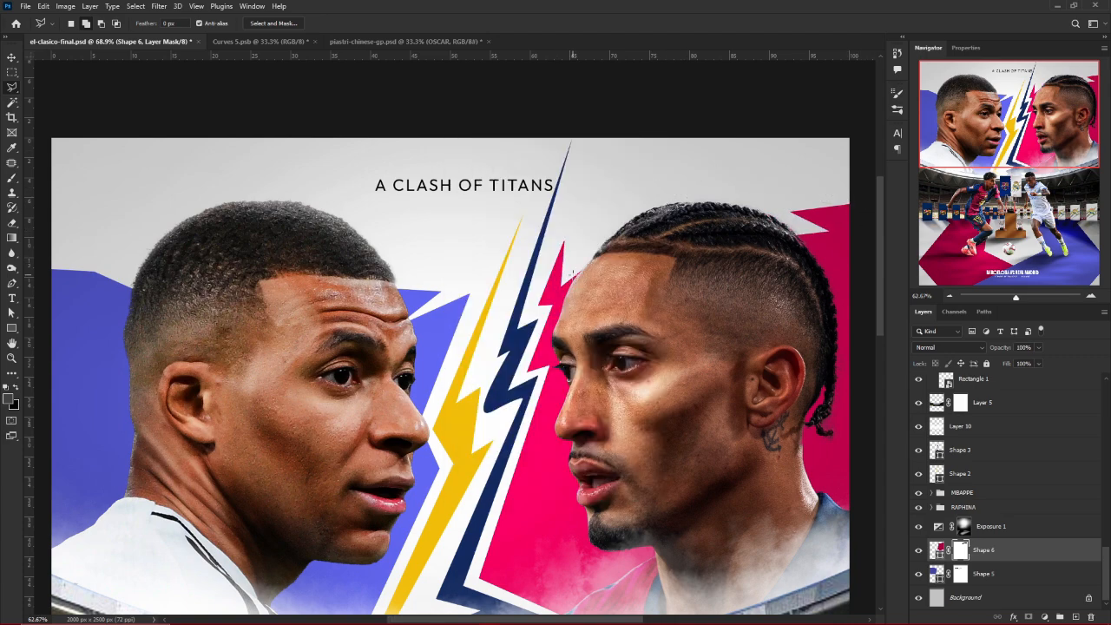
Cut a small triangular notch from the blue shape's outer upper corner on the Shape 5 mask
{"action": "scroll", "coordinate": [571, 275], "scroll_direction": "down", "scroll_amount": 3}
{"action": "scroll", "coordinate": [296, 244], "scroll_direction": "up", "scroll_amount": 4}
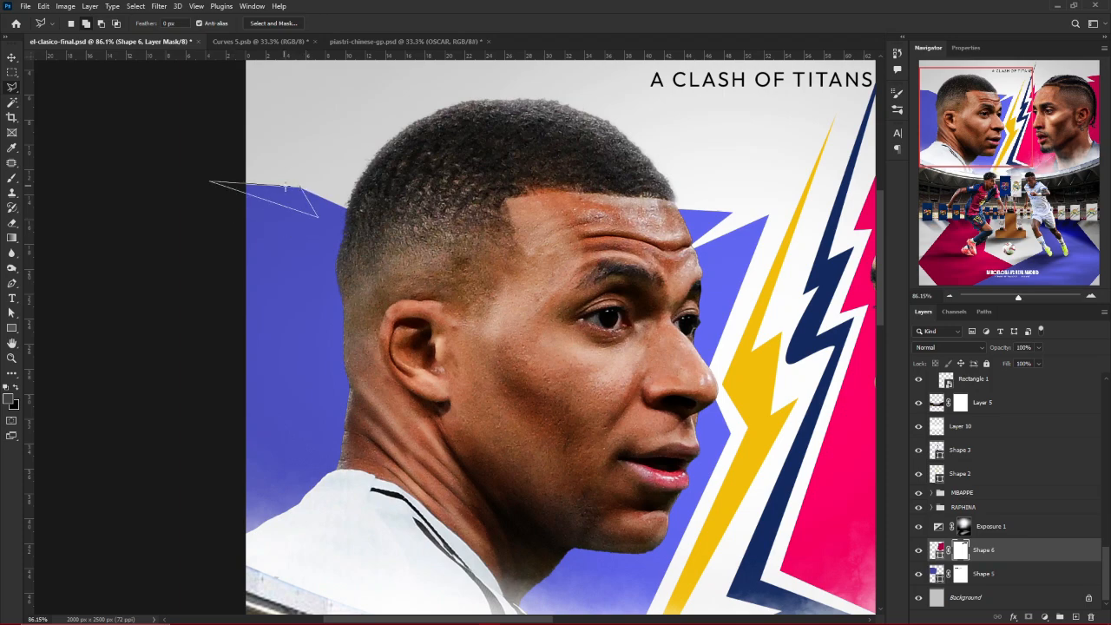
{"action": "left_click", "coordinate": [962, 578]}
{"action": "key", "text": "Delete"}
{"action": "key", "text": "ctrl+d"}
{"action": "scroll", "coordinate": [680, 523], "scroll_direction": "down", "scroll_amount": 6}
{"action": "key", "text": "v"}
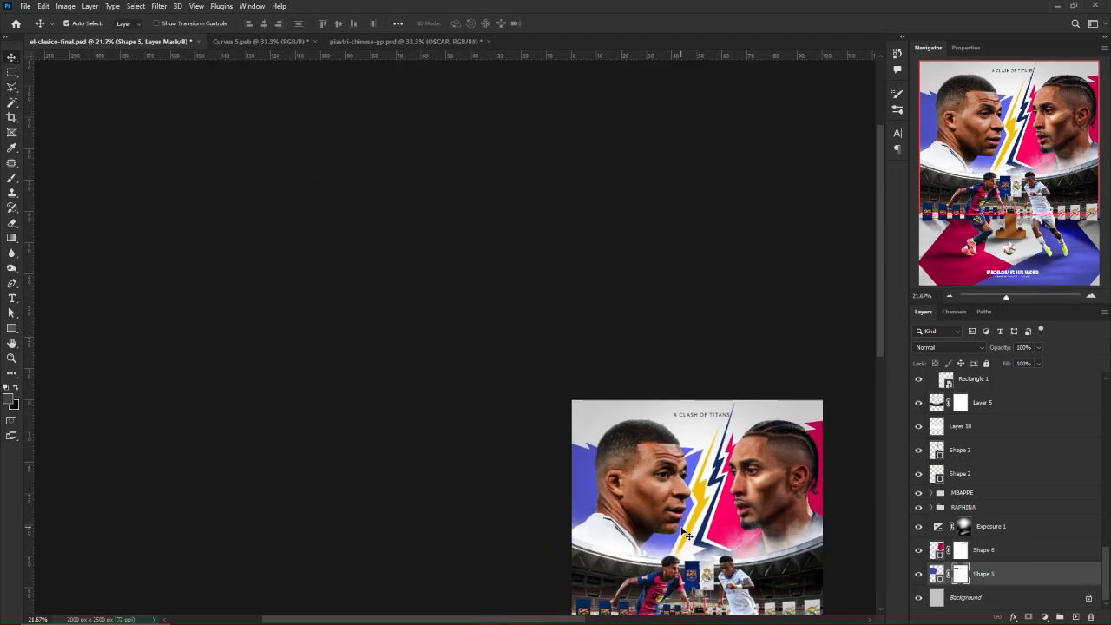
Paint on the Color Fill 2 mask along the base of the banners to add a soft white haze
{"action": "scroll", "coordinate": [656, 497], "scroll_direction": "up", "scroll_amount": 4}
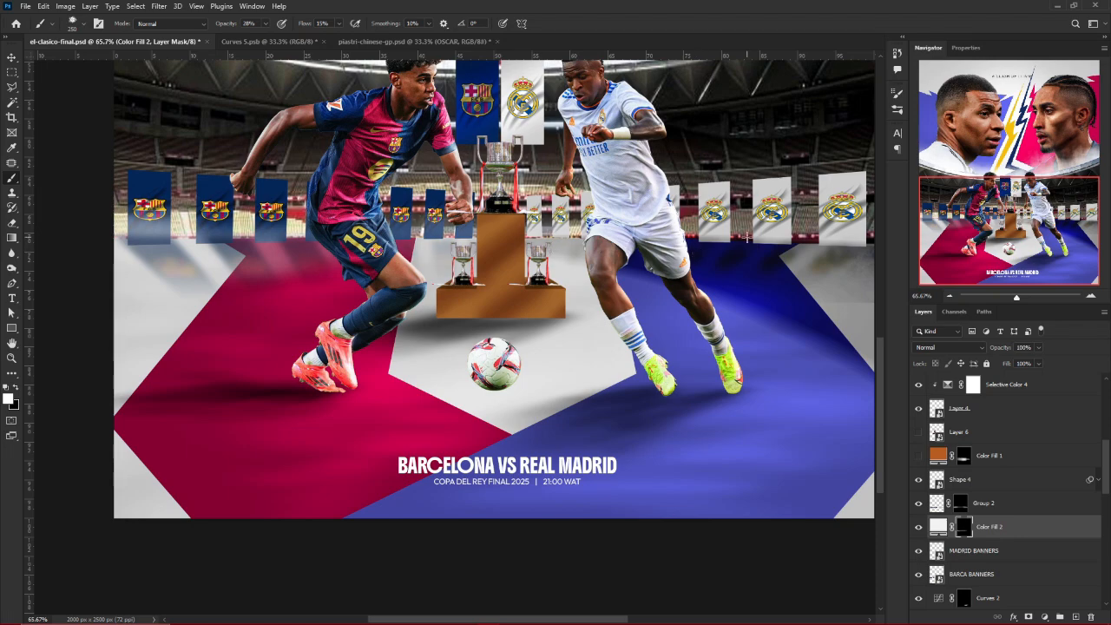
{"action": "scroll", "coordinate": [694, 239], "scroll_direction": "down", "scroll_amount": 3}
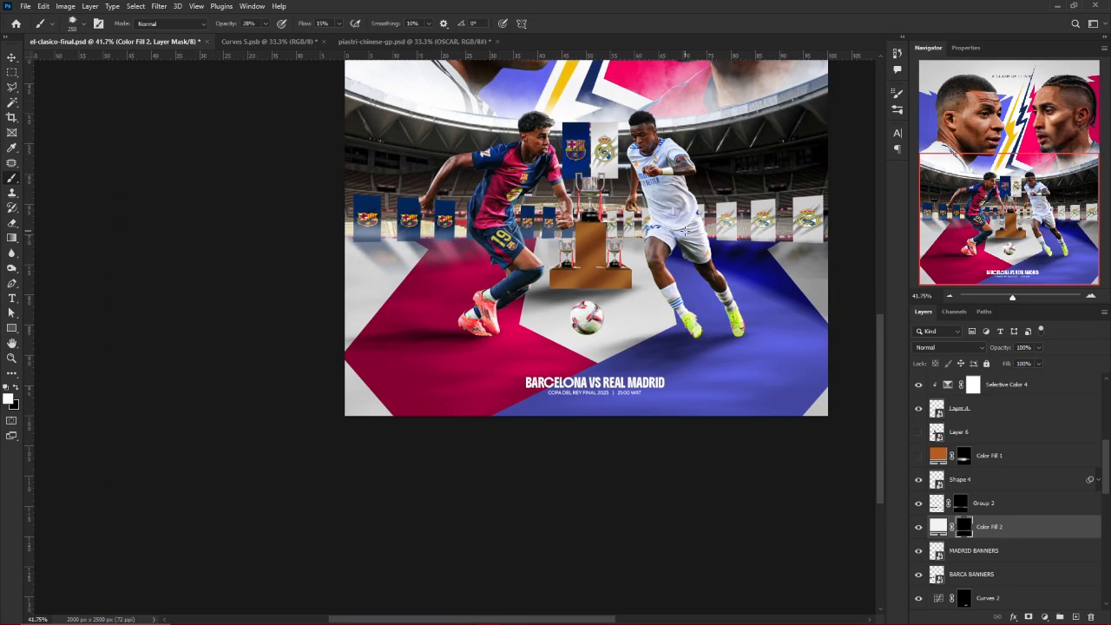
{"action": "mouse_move", "coordinate": [685, 231]}
{"action": "left_mouse_down"}
{"action": "mouse_move", "coordinate": [337, 243]}
{"action": "mouse_move", "coordinate": [524, 241]}
{"action": "mouse_move", "coordinate": [373, 243]}
{"action": "left_mouse_up"}
{"action": "scroll", "coordinate": [373, 253], "scroll_direction": "down", "scroll_amount": 4}
{"action": "key", "text": "v"}
Save the poster file and check the whole composition
{"action": "scroll", "coordinate": [399, 306], "scroll_direction": "up", "scroll_amount": 5}
{"action": "scroll", "coordinate": [400, 306], "scroll_direction": "down", "scroll_amount": 6}
{"action": "key", "text": "ctrl+s"}
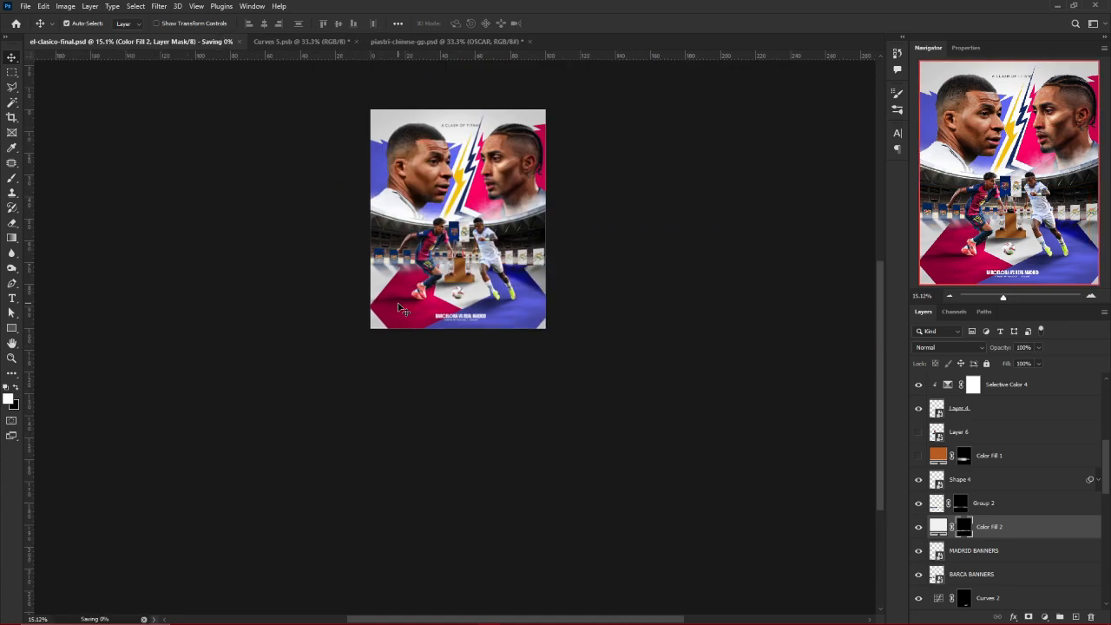
{"action": "scroll", "coordinate": [399, 305], "scroll_direction": "down", "scroll_amount": 4}
{"action": "scroll", "coordinate": [400, 307], "scroll_direction": "up", "scroll_amount": 8}
{"action": "scroll", "coordinate": [631, 329], "scroll_direction": "down", "scroll_amount": 2}
{"action": "scroll", "coordinate": [660, 322], "scroll_direction": "up", "scroll_amount": 2}
{"action": "scroll", "coordinate": [998, 523], "scroll_direction": "down", "scroll_amount": 10}
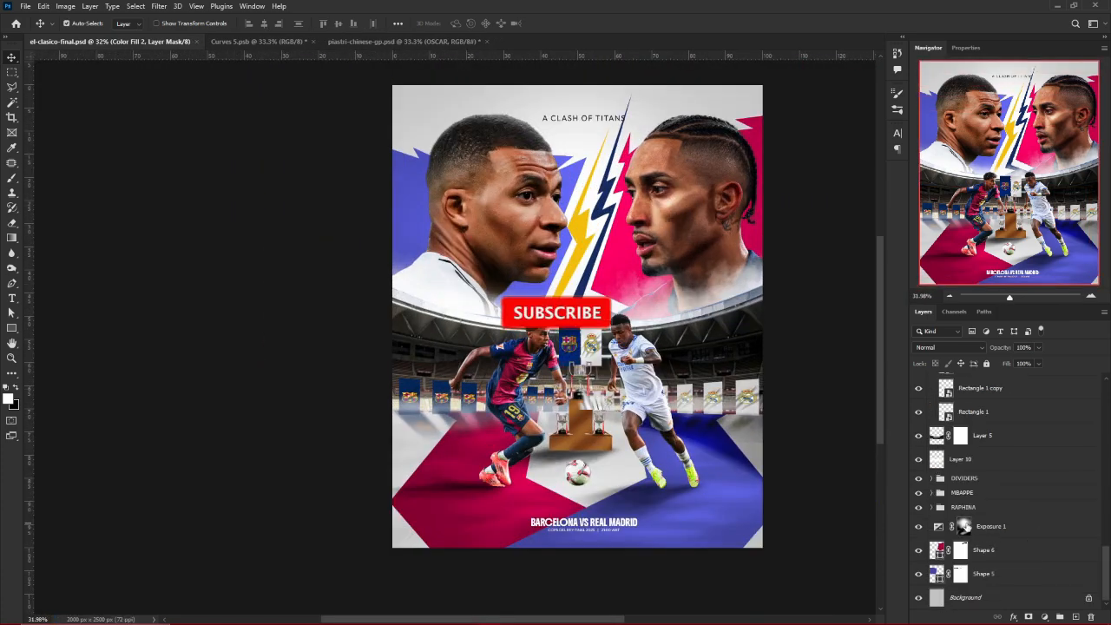
Paint on the Exposure 1 mask across the background above the portraits with a 400 px brush to brighten it
{"action": "left_click", "coordinate": [965, 526]}
{"action": "key", "text": "b"}
{"action": "scroll", "coordinate": [576, 234], "scroll_direction": "down", "scroll_amount": 5}
{"action": "left_click_drag", "start_coordinate": [565, 156], "coordinate": [654, 147]}
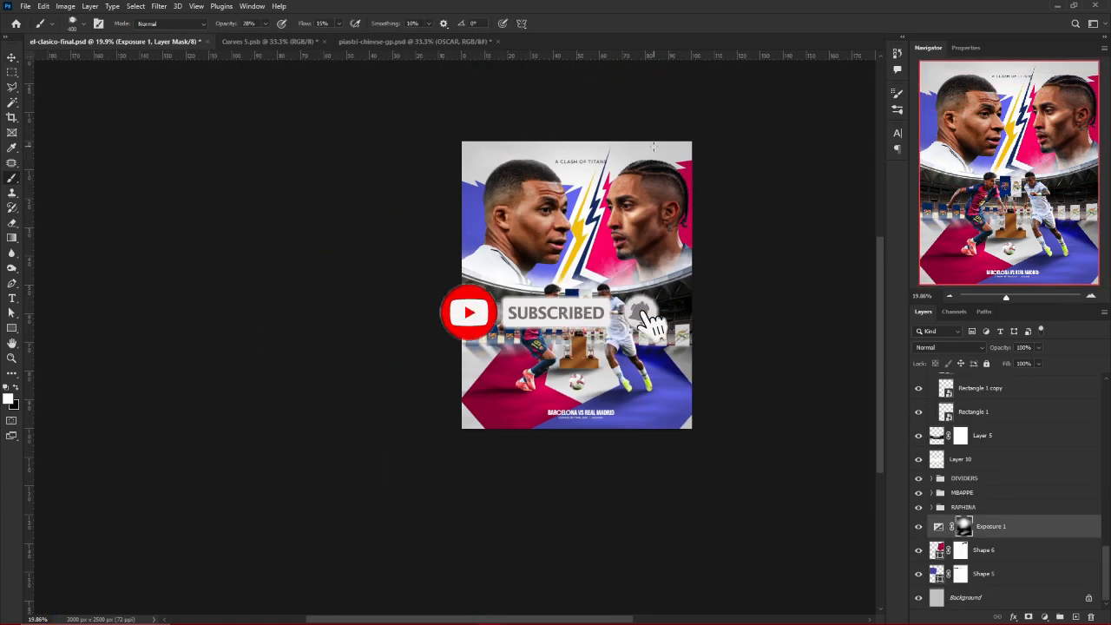